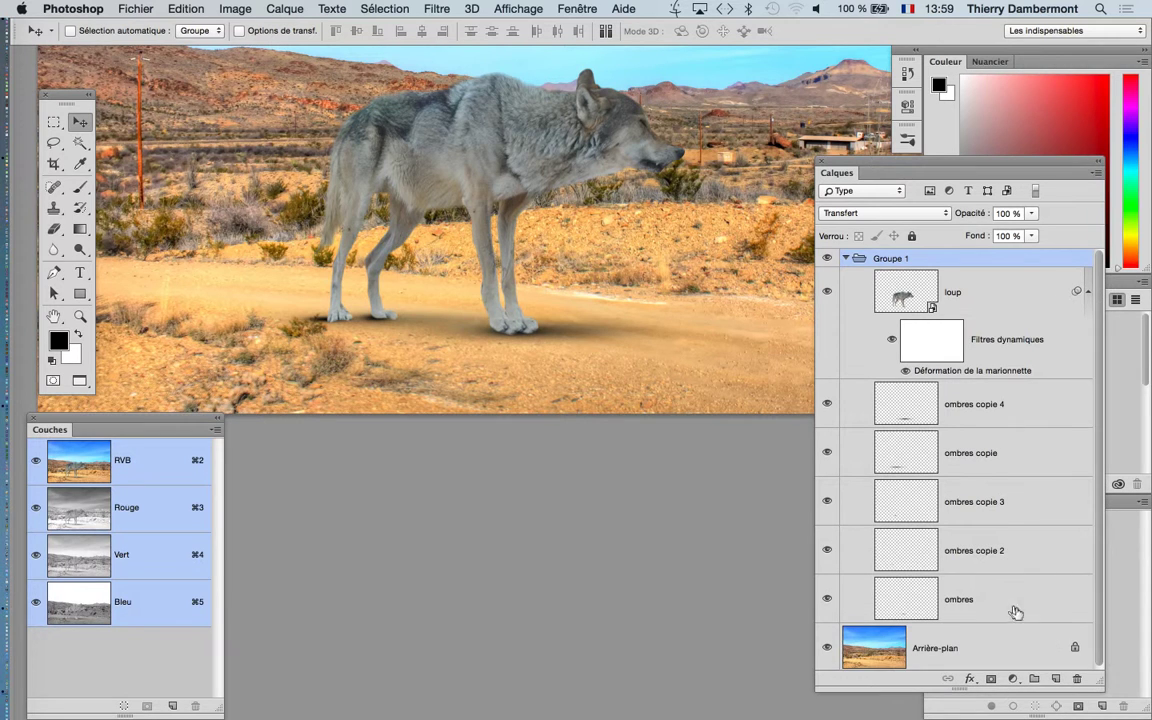
- Lower the opacity of the shadow layer "ombres copie 4" to 43 % and of "ombres copie" to 24 %
left_click(887, 404)
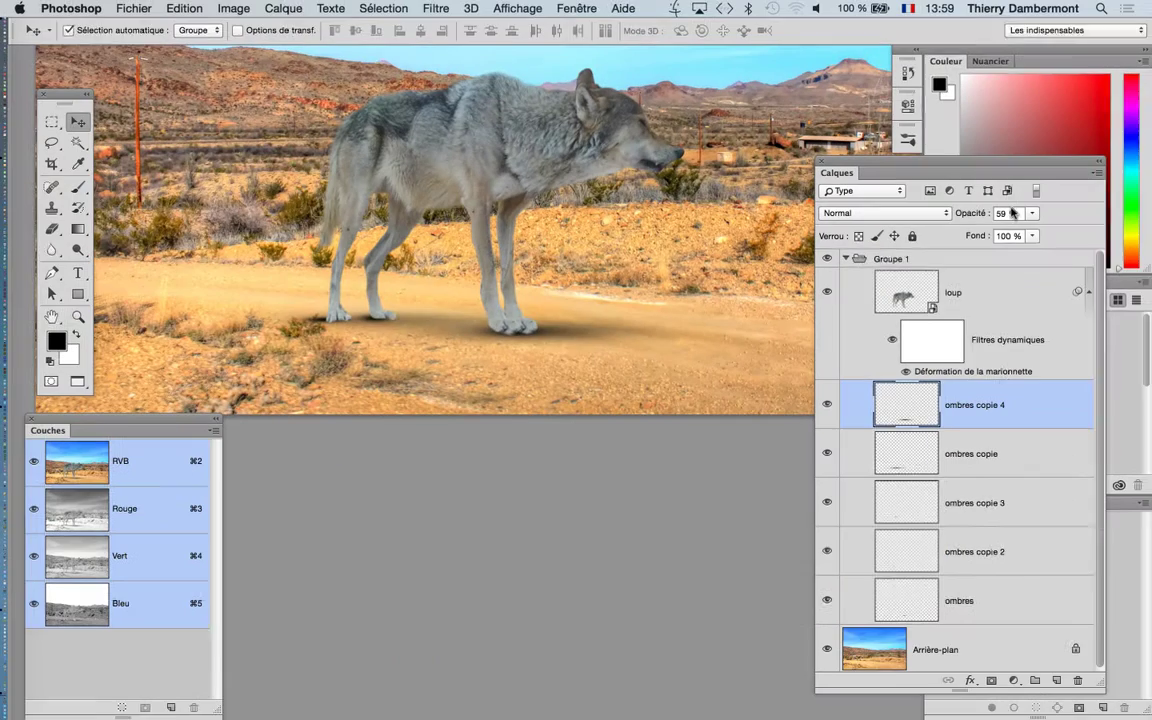
left_click(1032, 213)
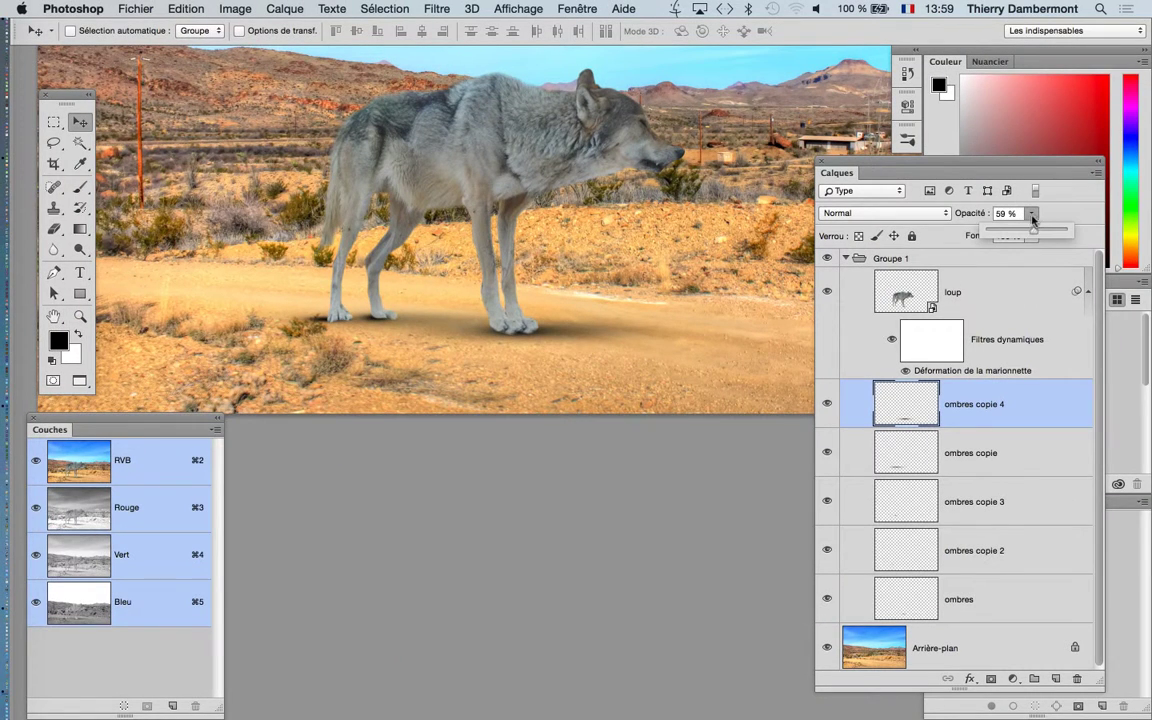
left_click_drag(1025, 232, 1019, 232)
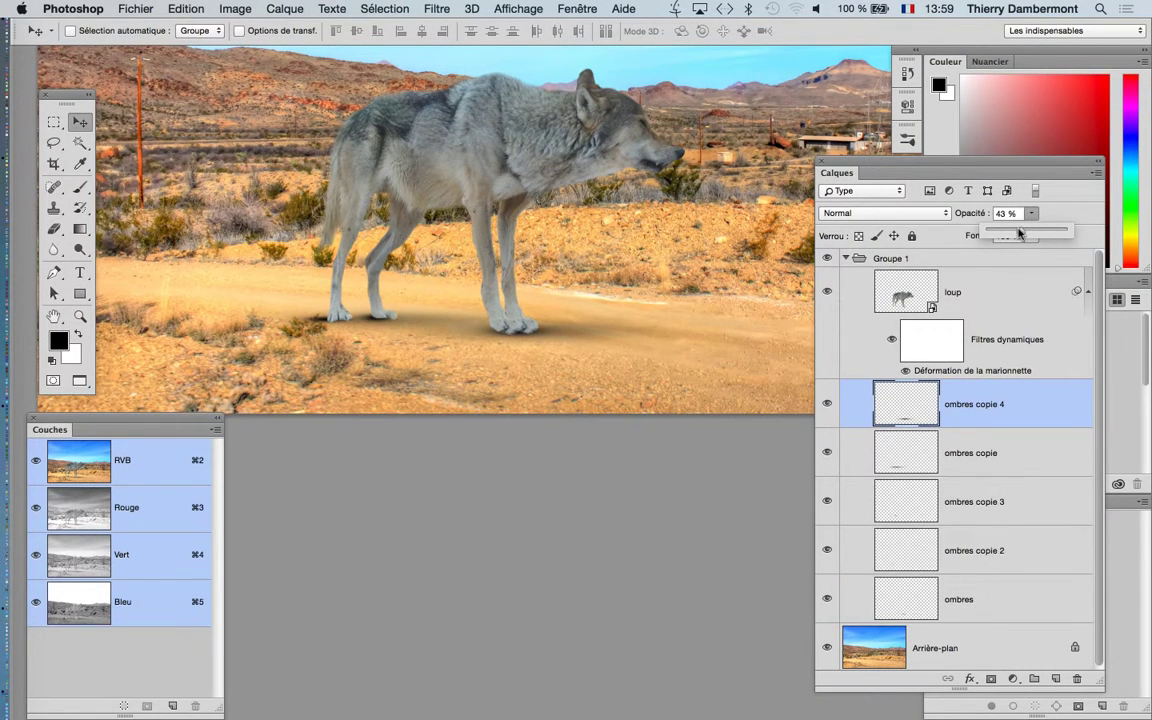
left_click(992, 453)
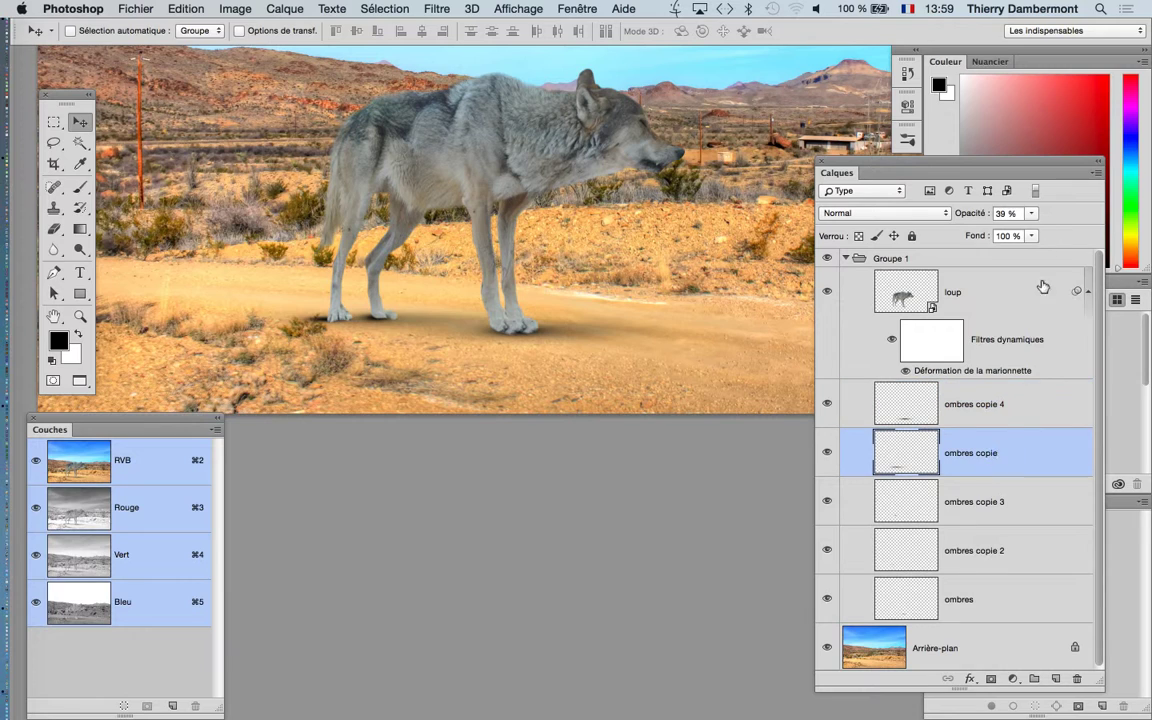
left_click(1031, 213)
left_click_drag(1021, 235, 1023, 235)
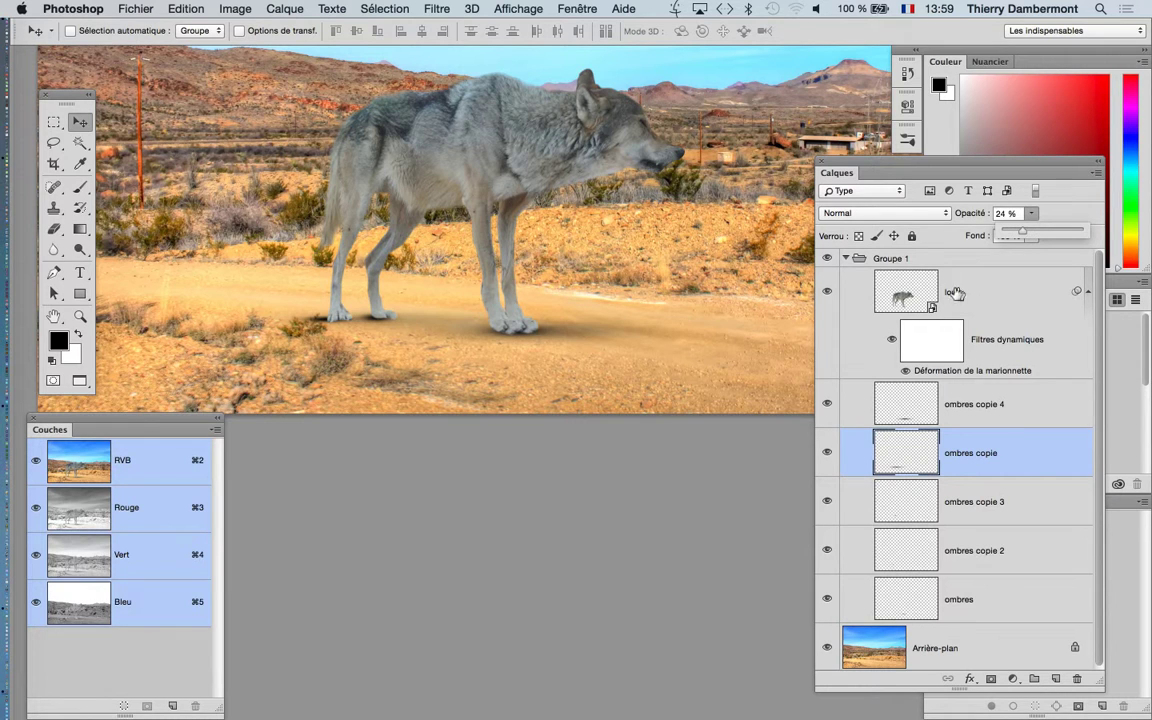
left_click(845, 259)
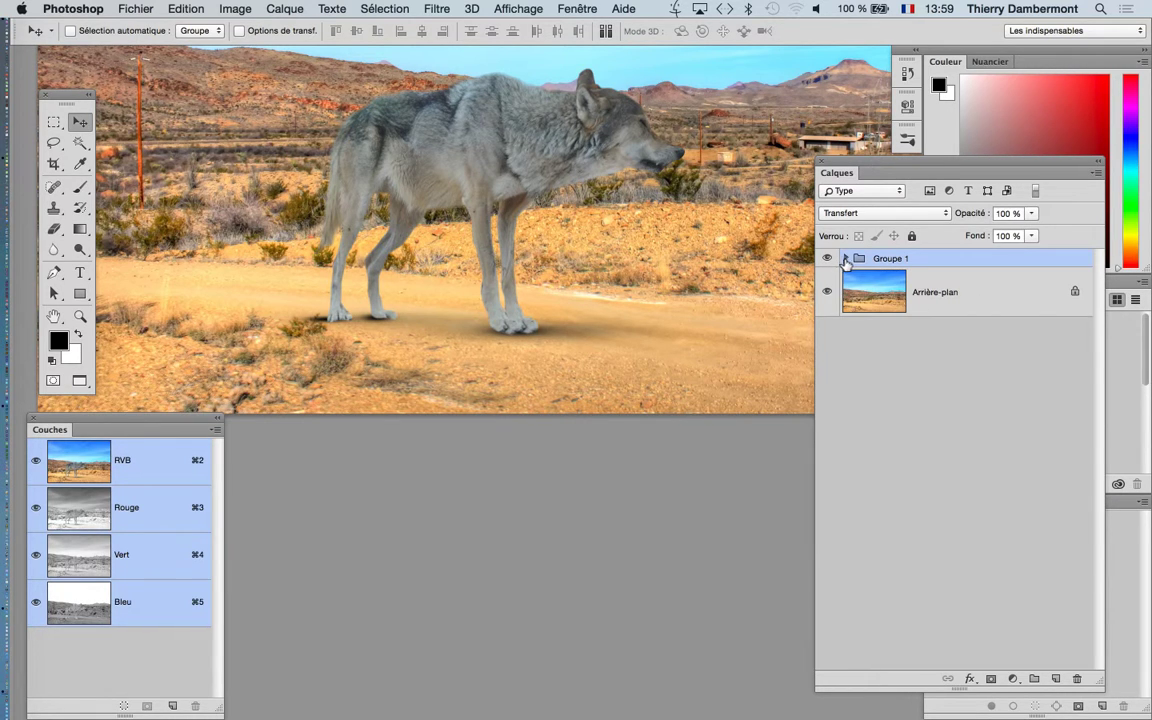
key("super+Tab")
key("super+Tab")
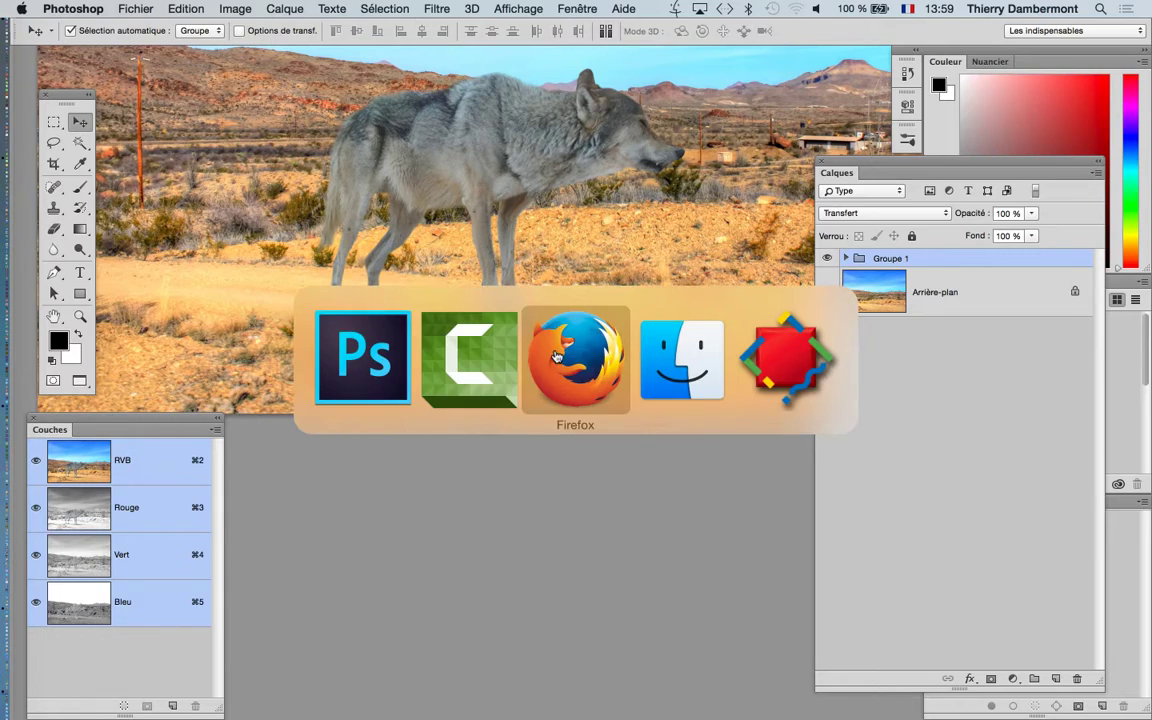
key("super+Tab")
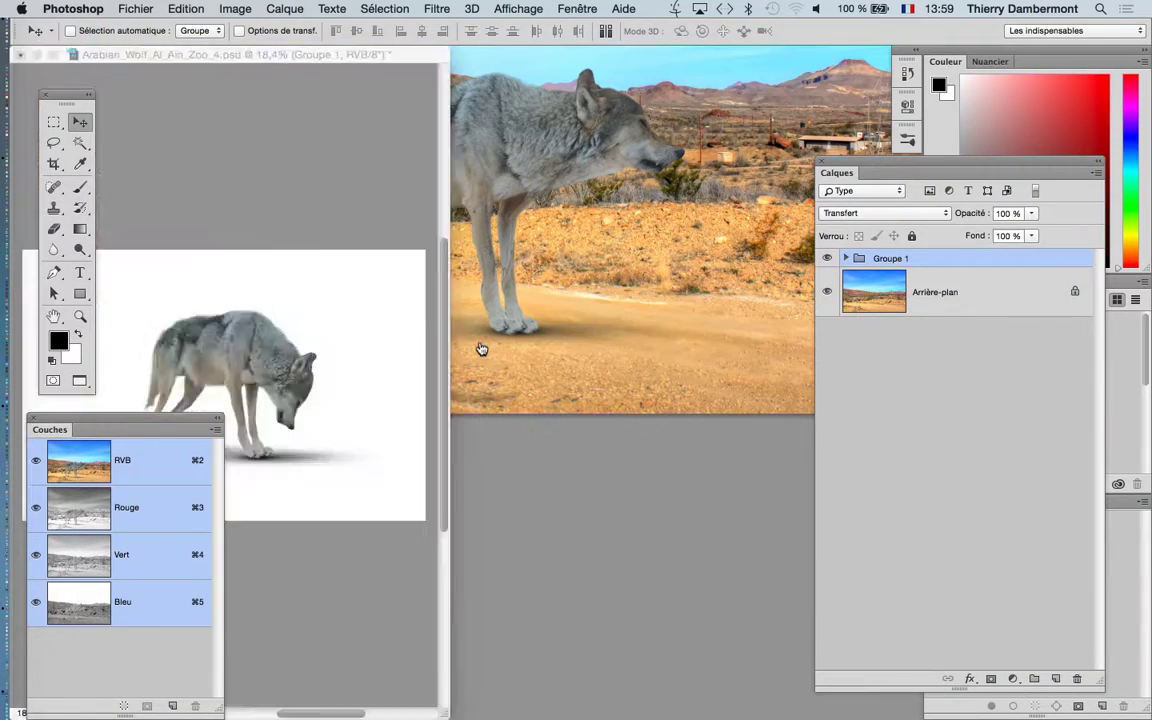
left_click(845, 259)
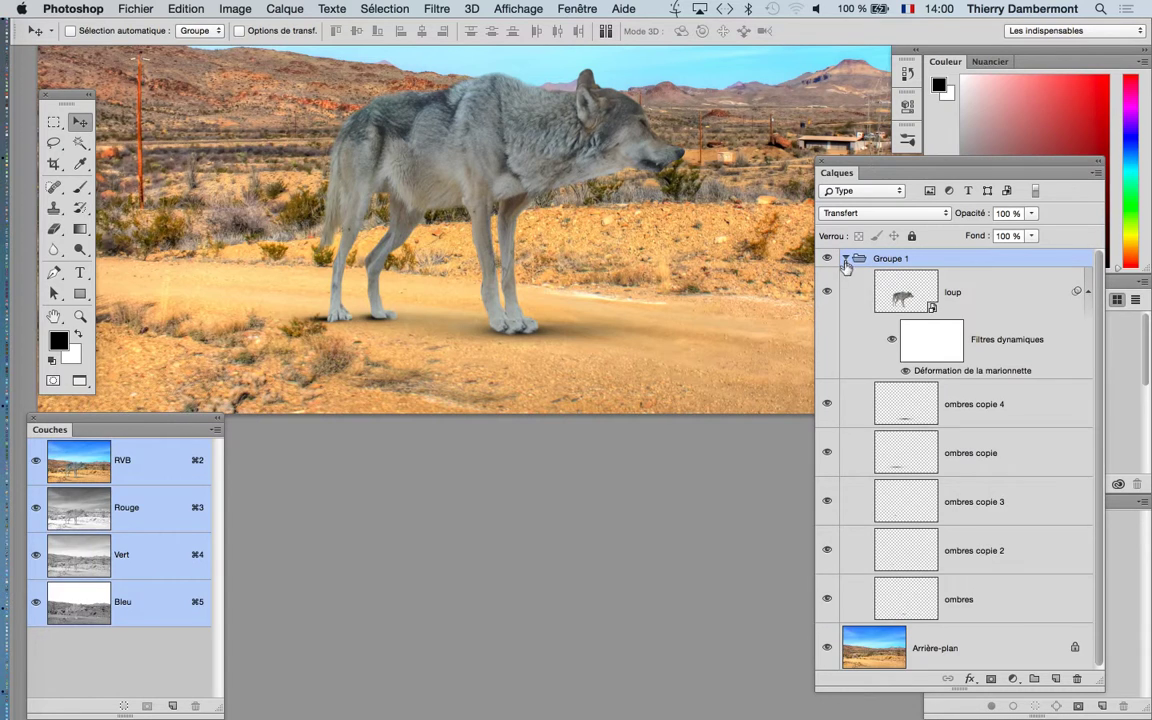
- Try to paint directly on the "loup" smart object with the Brush tool and decline rasterizing it
left_click(912, 300)
key("super")
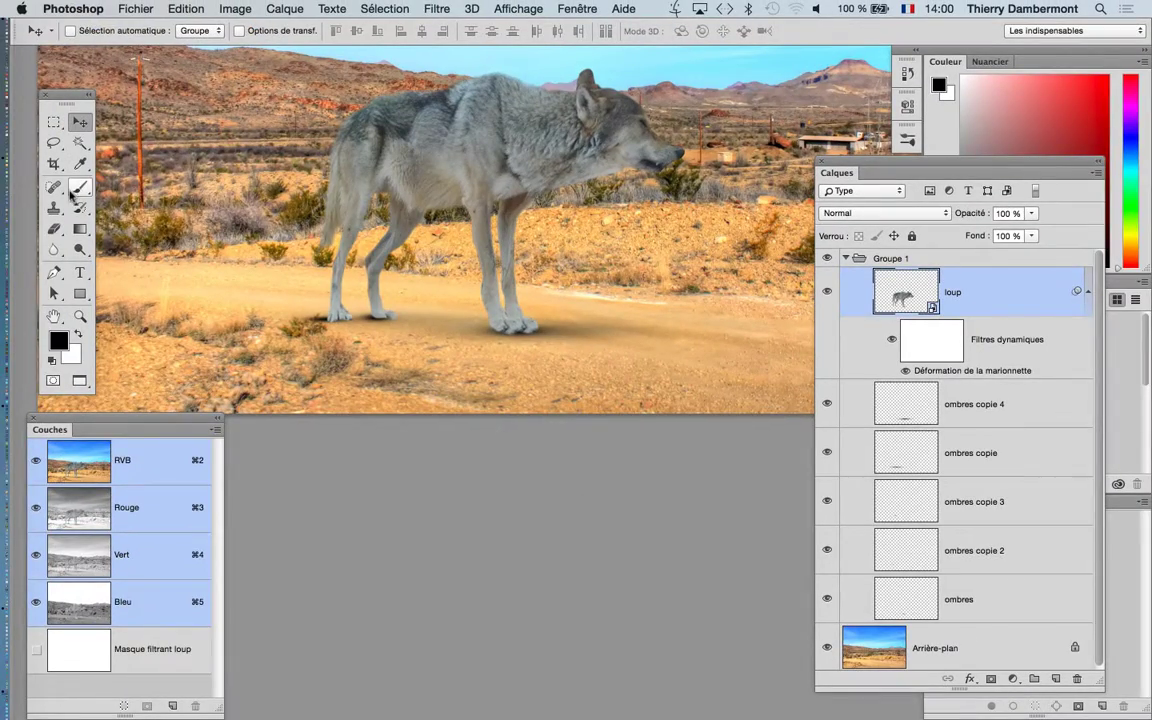
left_click(78, 188)
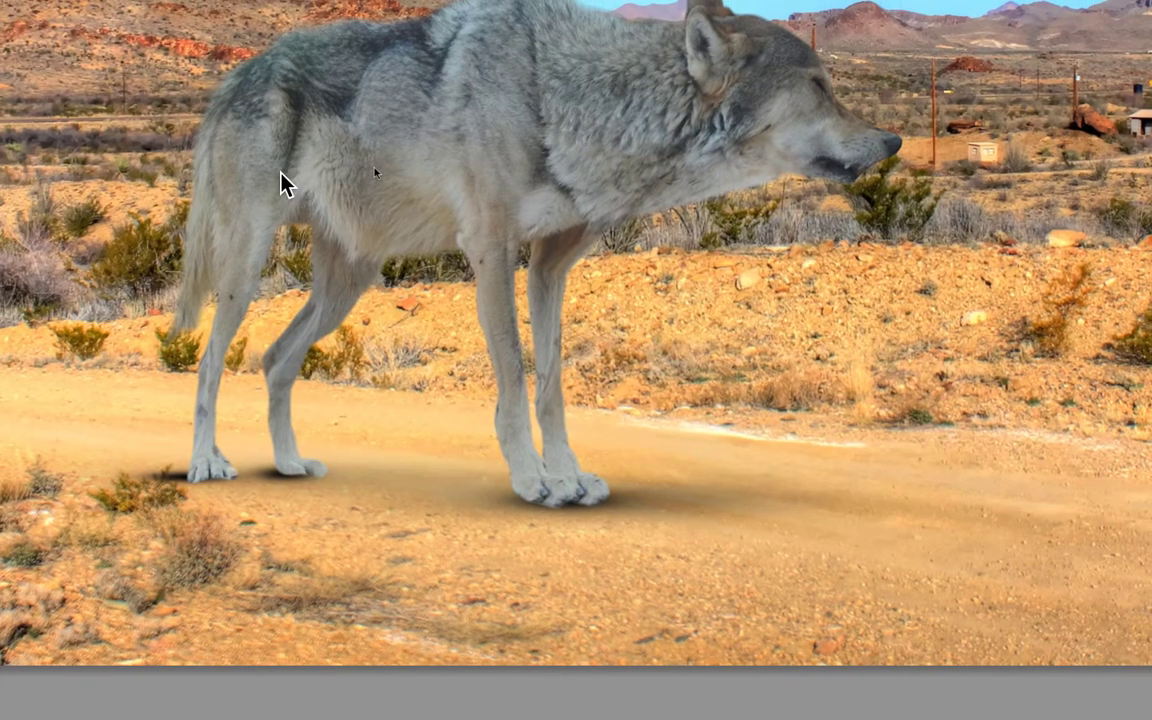
left_click(282, 180)
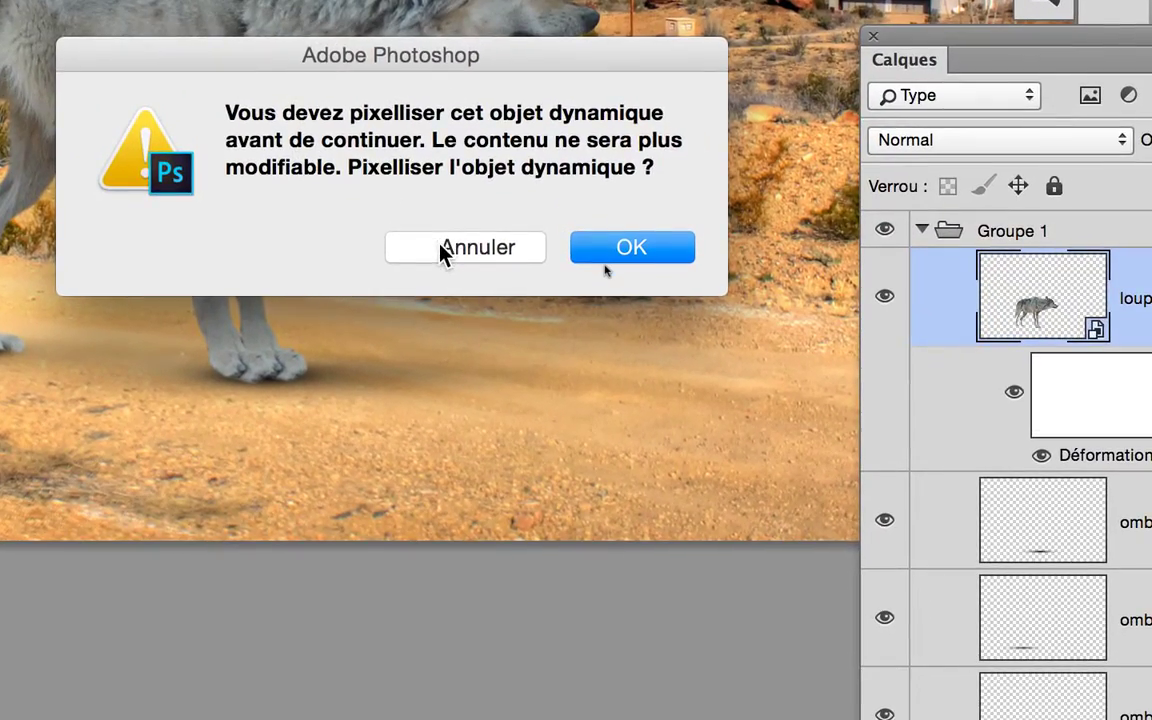
left_click(442, 250)
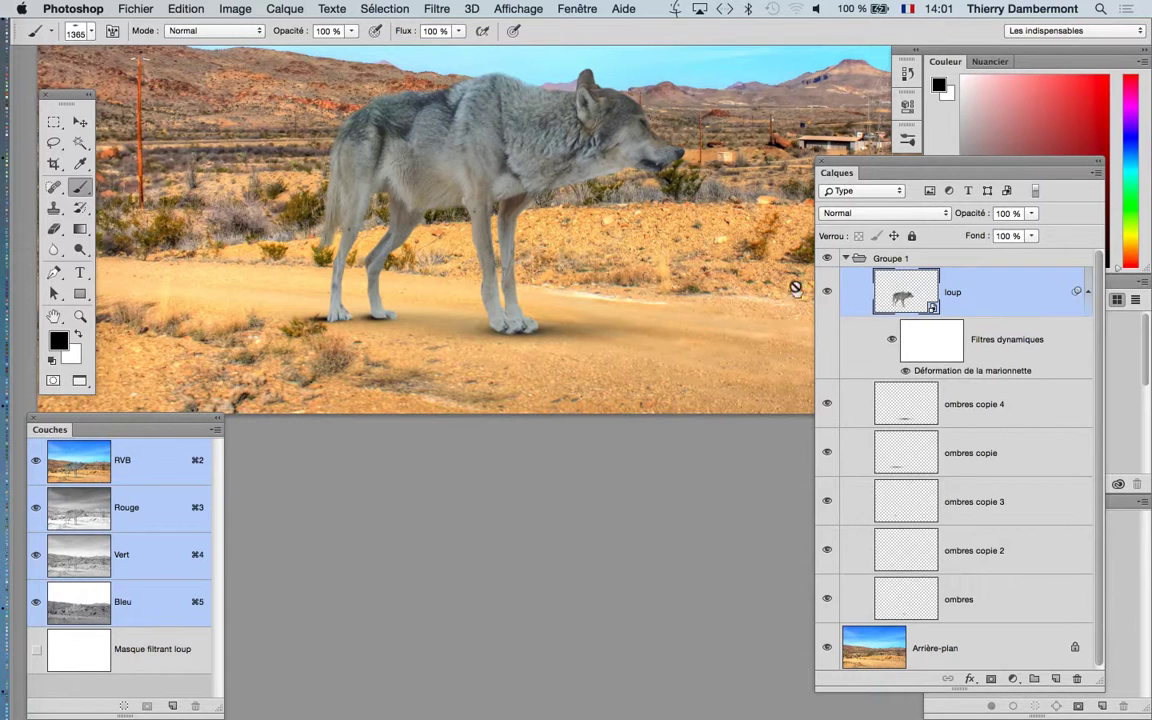
- Open the contents of the "loup" smart object for editing in their own document and accept the save reminder
left_click_drag(479, 208, 461, 254)
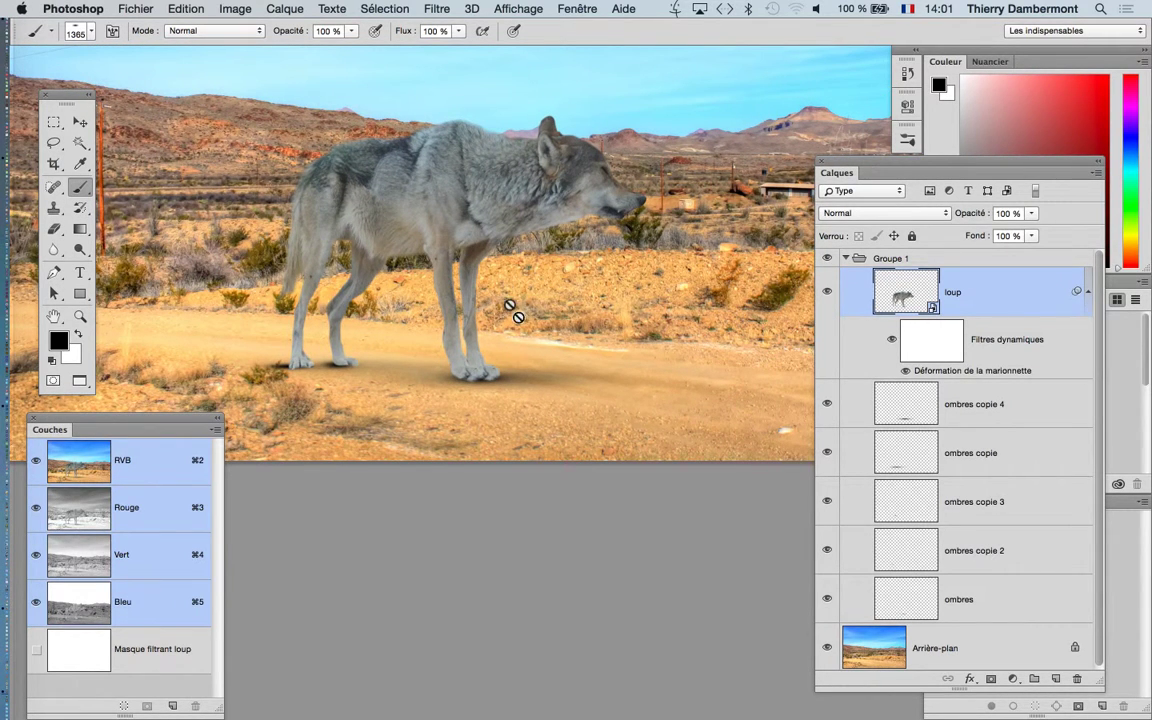
scroll(470, 250, "up", 1)
scroll(471, 247, "up", 3)
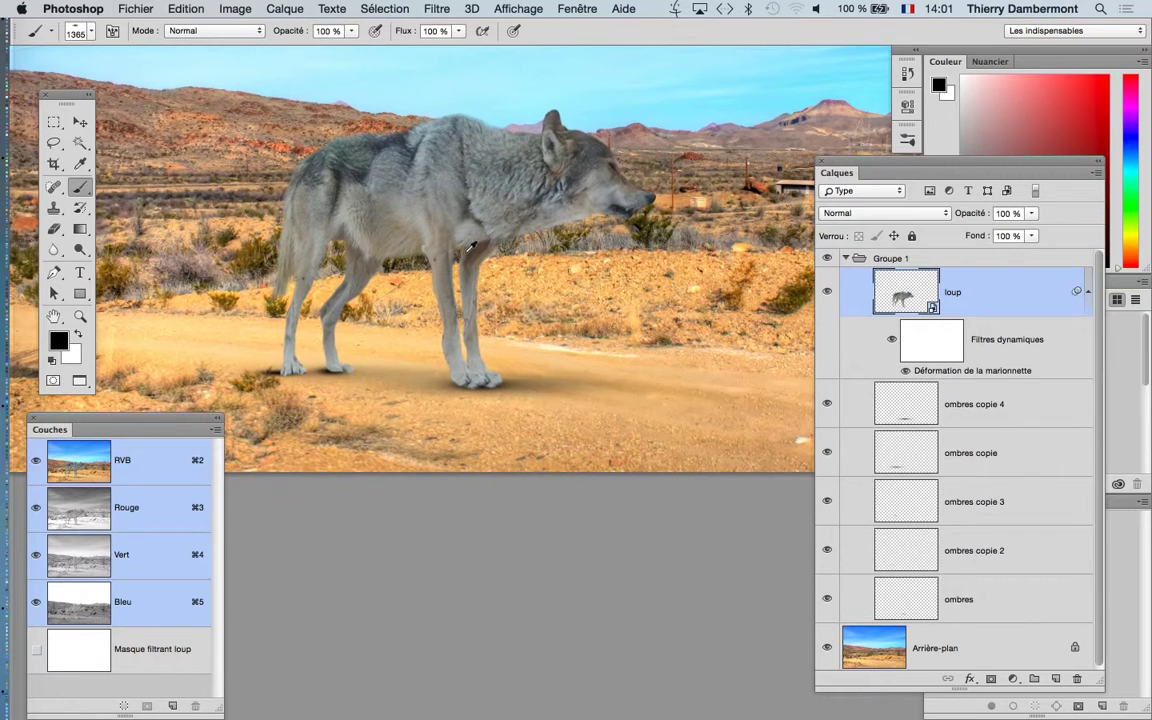
left_click_drag(471, 247, 522, 314)
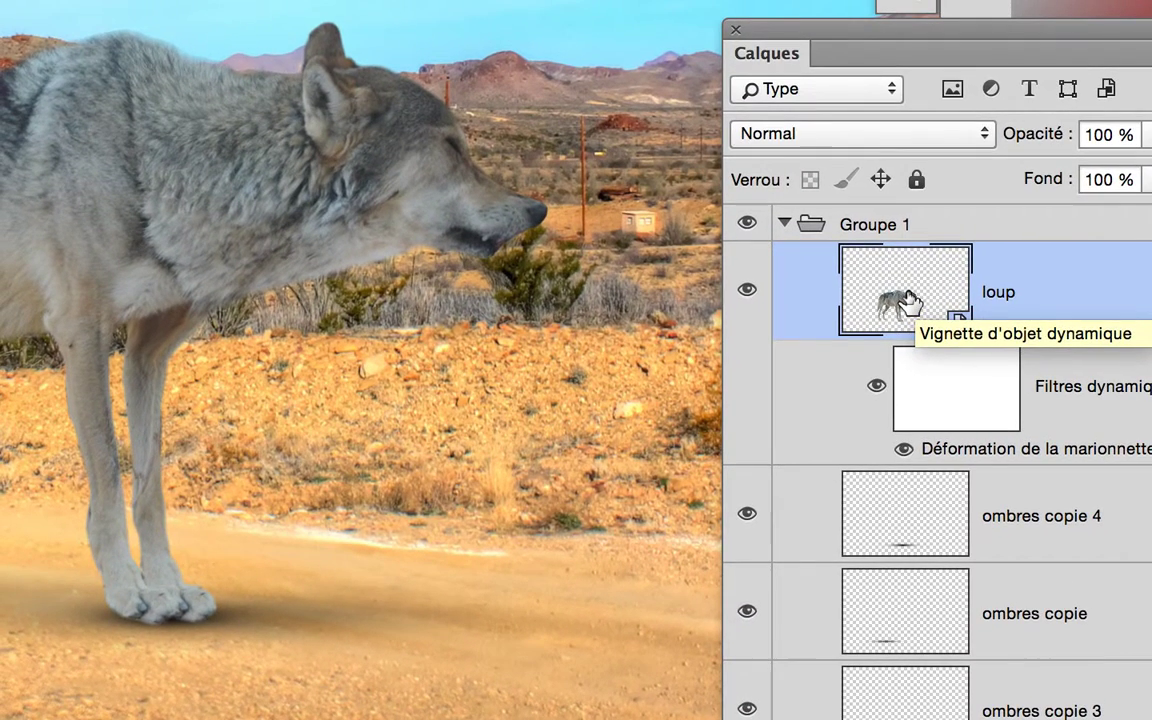
double_click(908, 300)
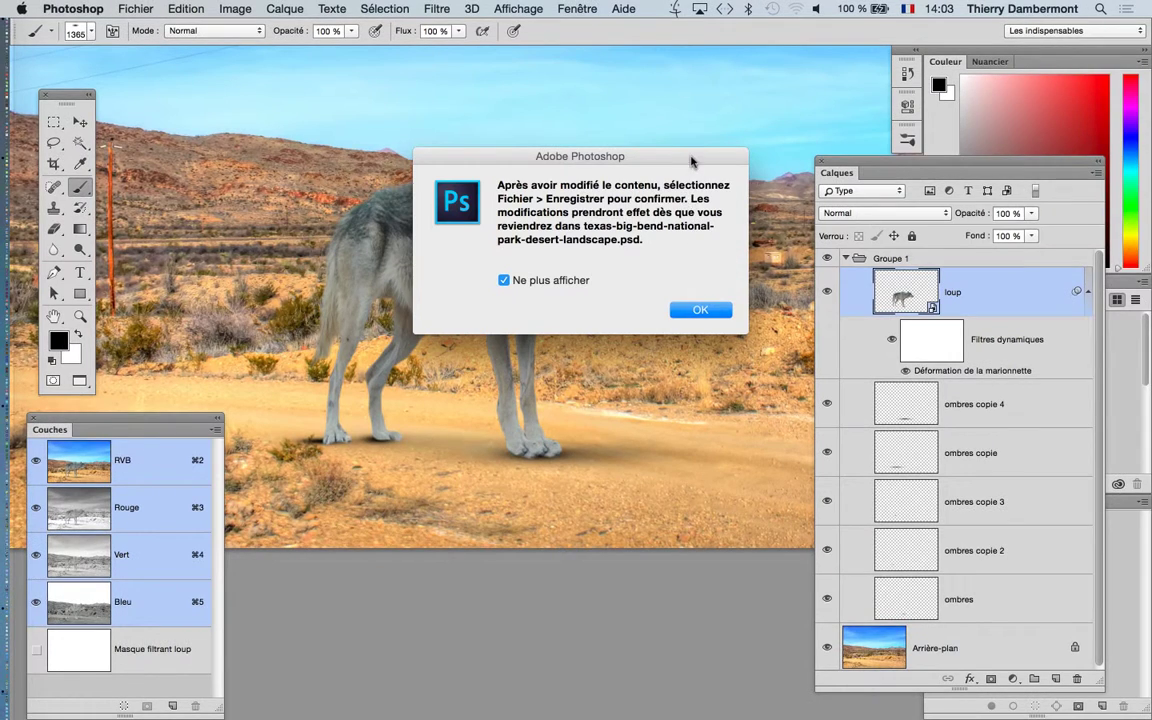
left_click_drag(698, 48, 520, 552)
left_click_drag(600, 408, 612, 420)
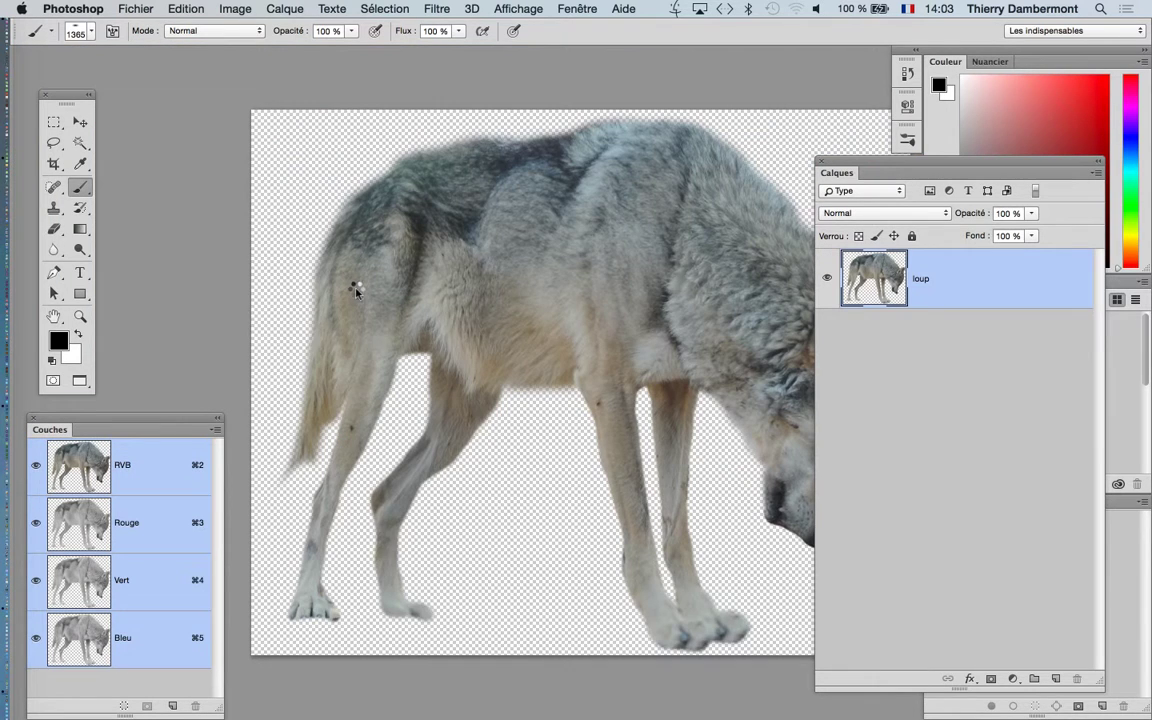
key("super+0")
left_click_drag(600, 290, 458, 216)
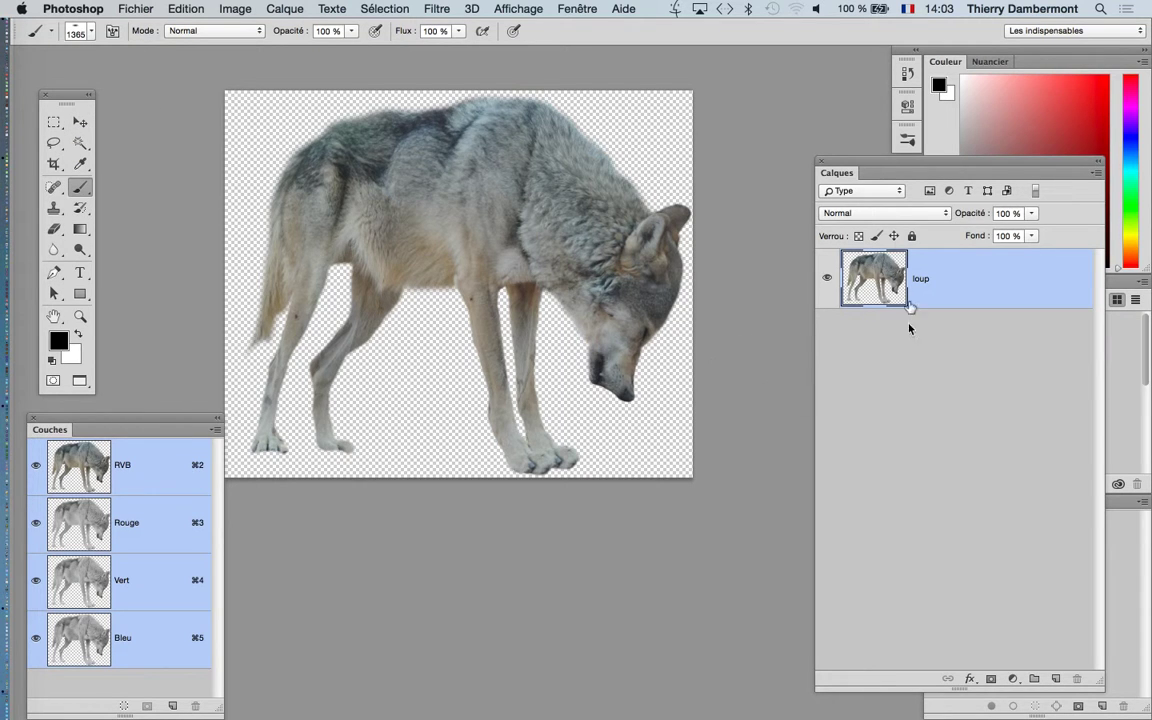
- Shrink the layers panel and place it beside the wolf, and add a new empty layer above "loup"
left_click_drag(862, 170, 777, 84)
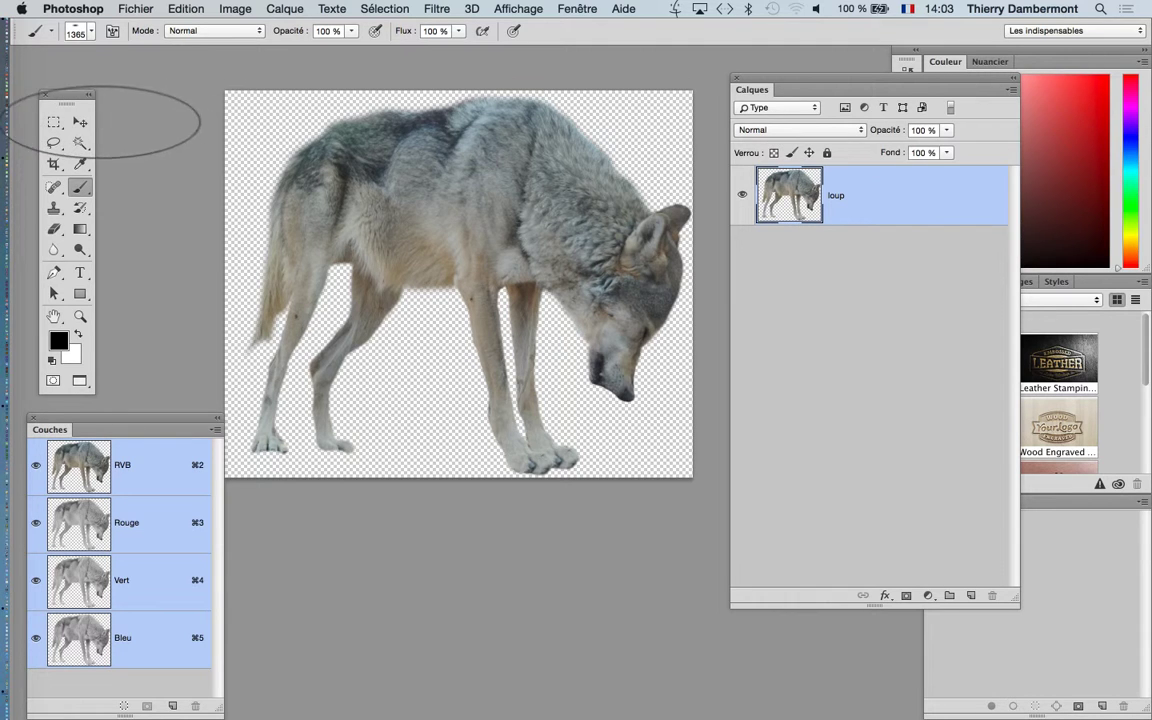
left_click(80, 121)
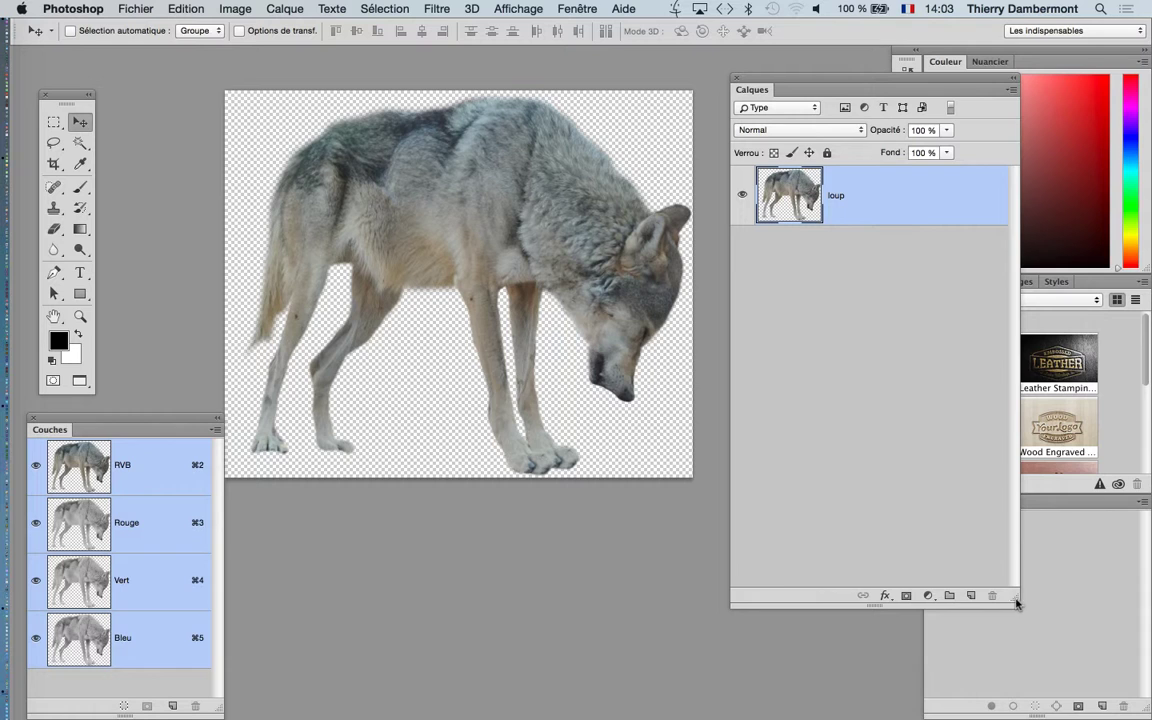
left_click_drag(1016, 600, 1008, 349)
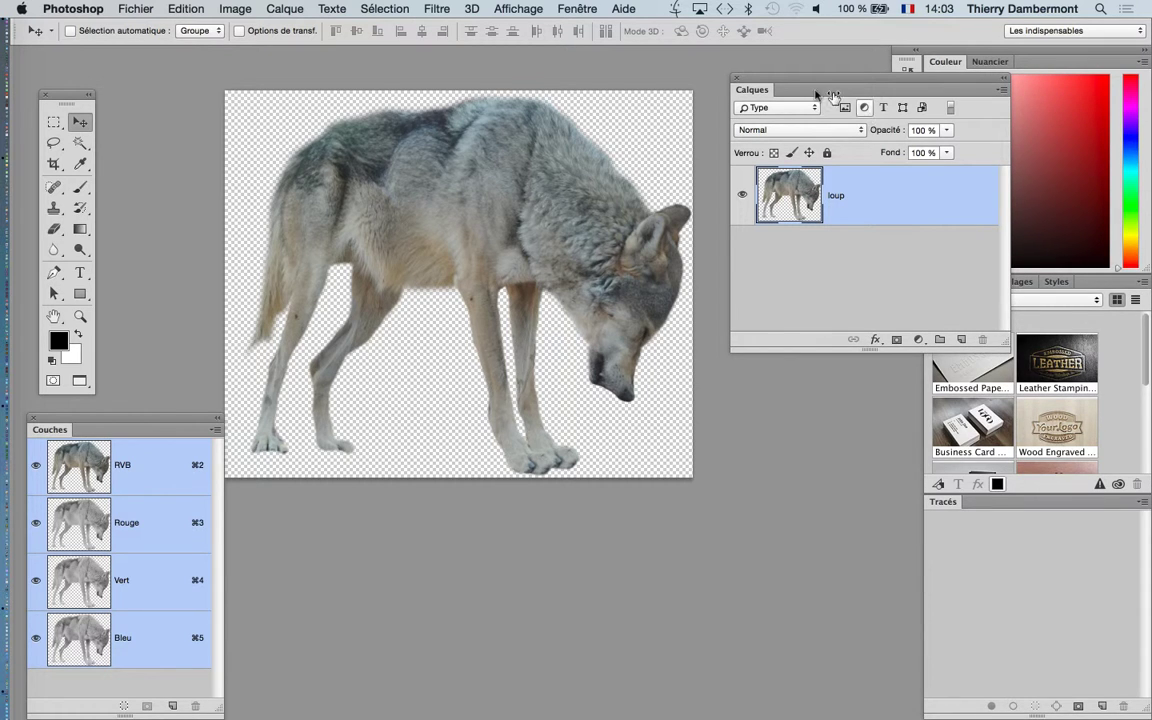
left_click_drag(815, 82, 797, 182)
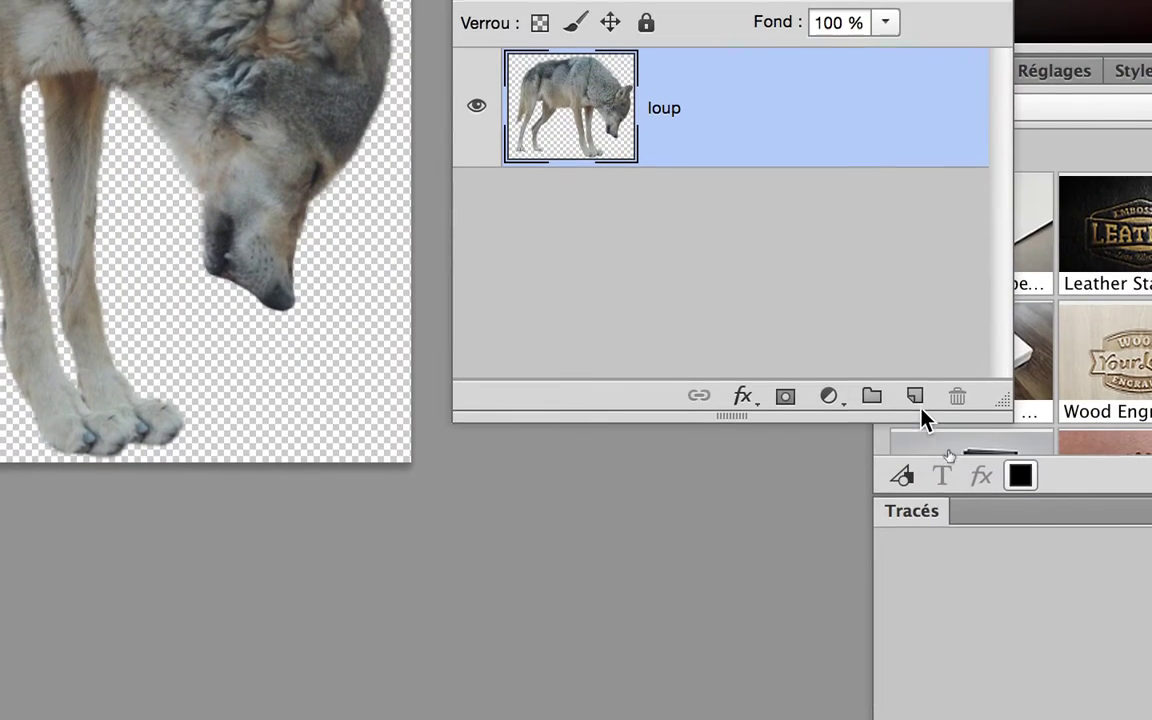
left_click(918, 402)
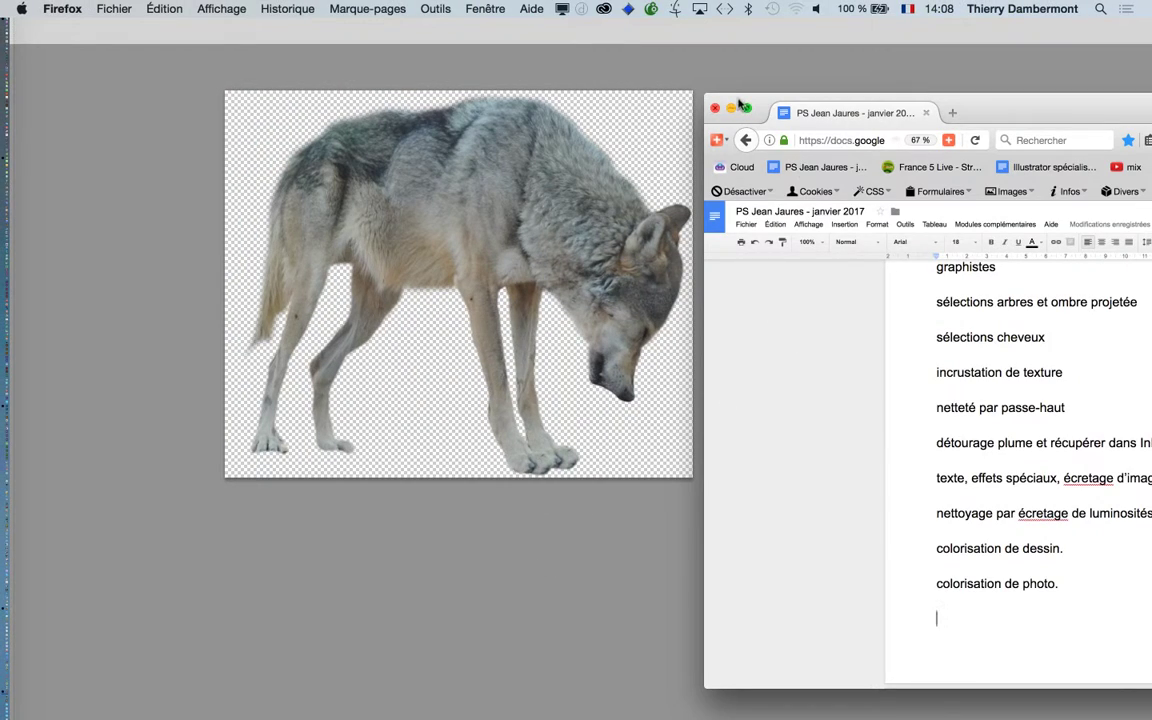
left_click(745, 107)
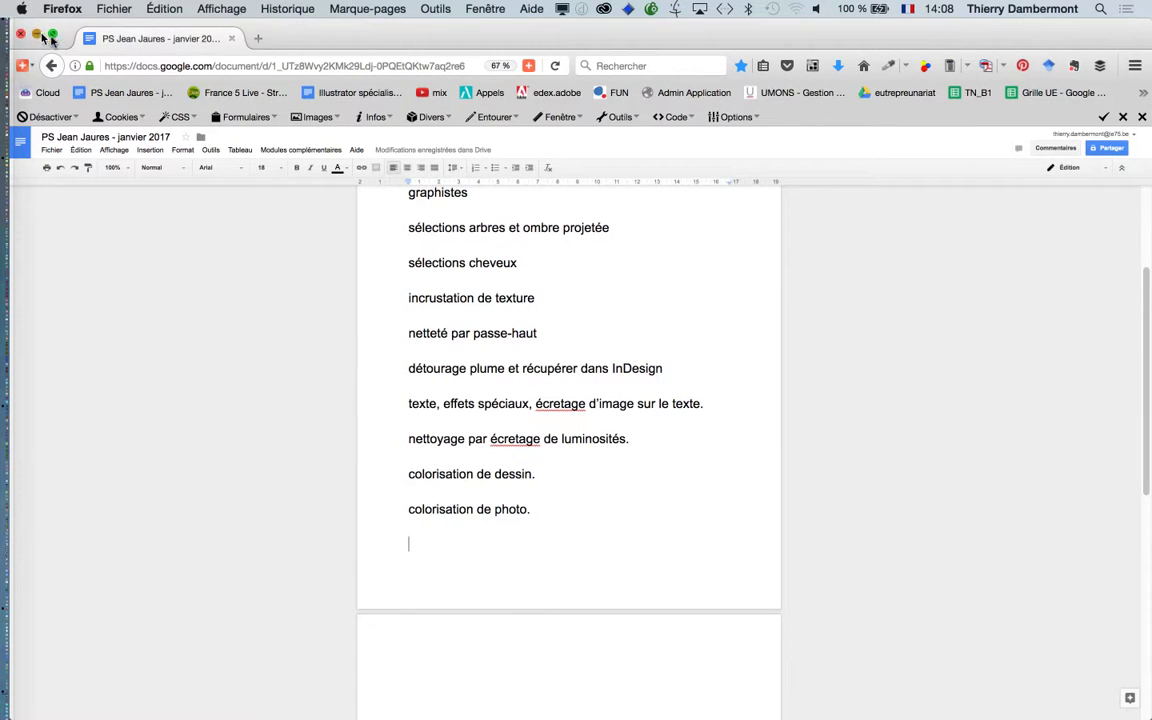
left_click(38, 36)
left_click(375, 66)
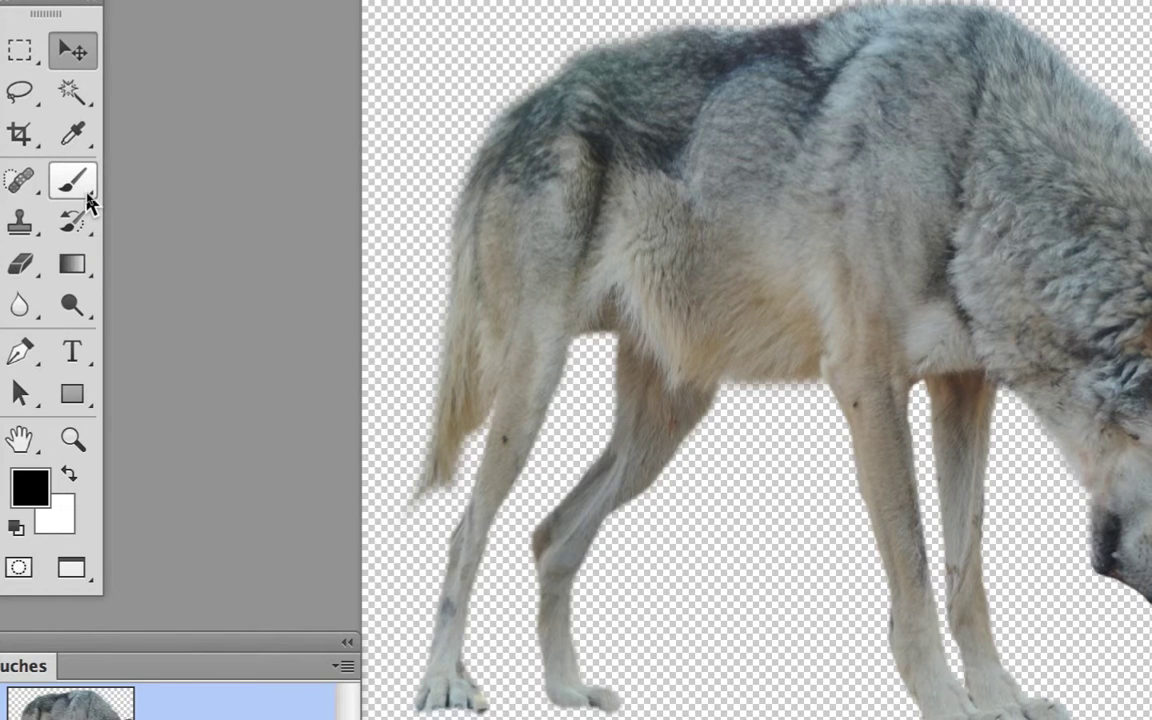
- Take the Brush tool and reduce its tip to a diameter of 93 px for painting on the wolf
left_click(87, 197)
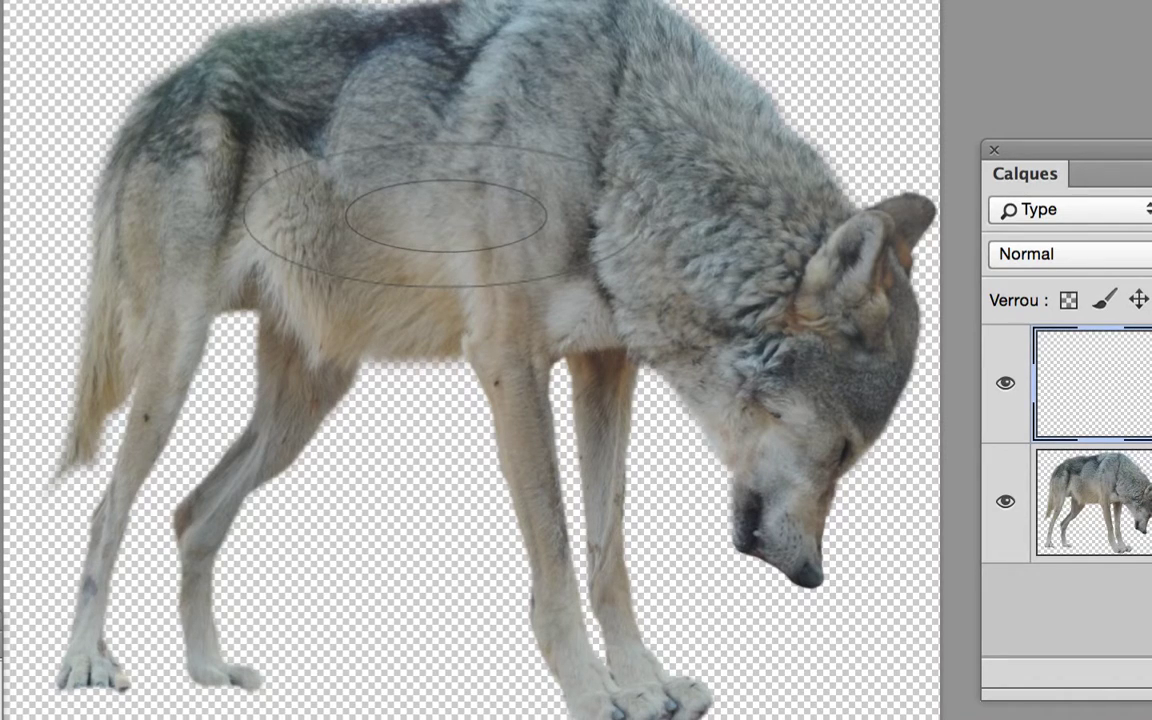
mouse_move(440, 213)
left_mouse_down()
mouse_move(437, 224)
mouse_move(263, 237)
left_mouse_up()
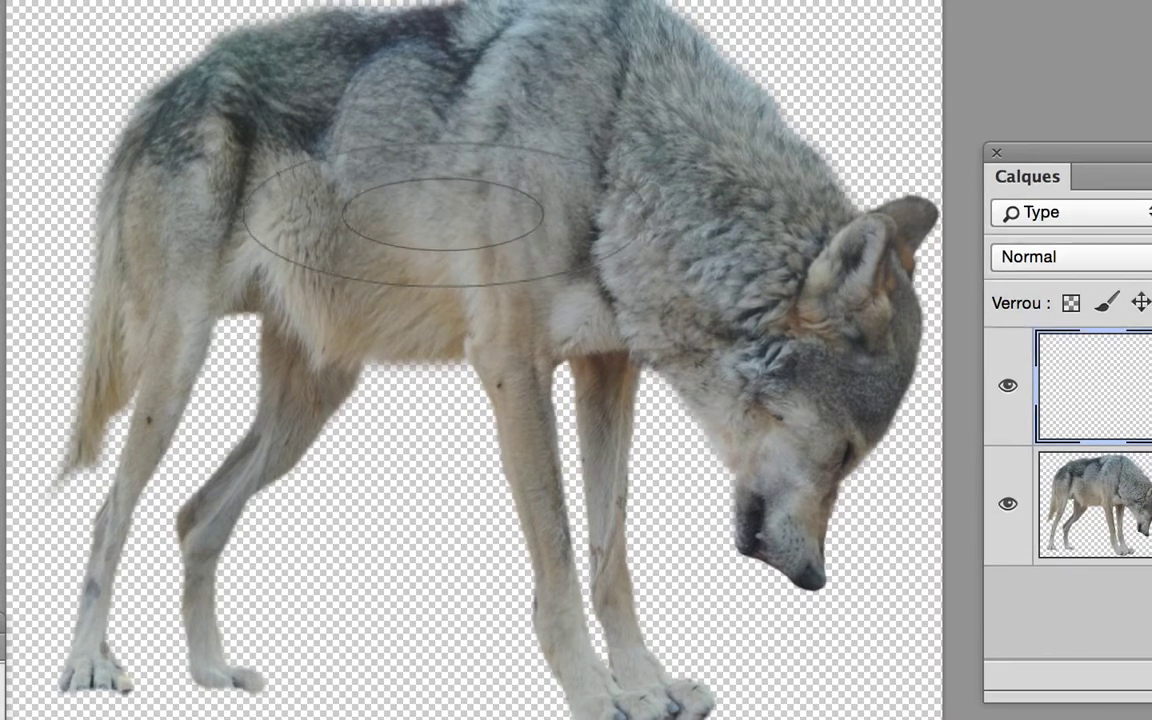
mouse_move(360, 235)
left_mouse_down()
mouse_move(329, 242)
mouse_move(345, 240)
left_mouse_up()
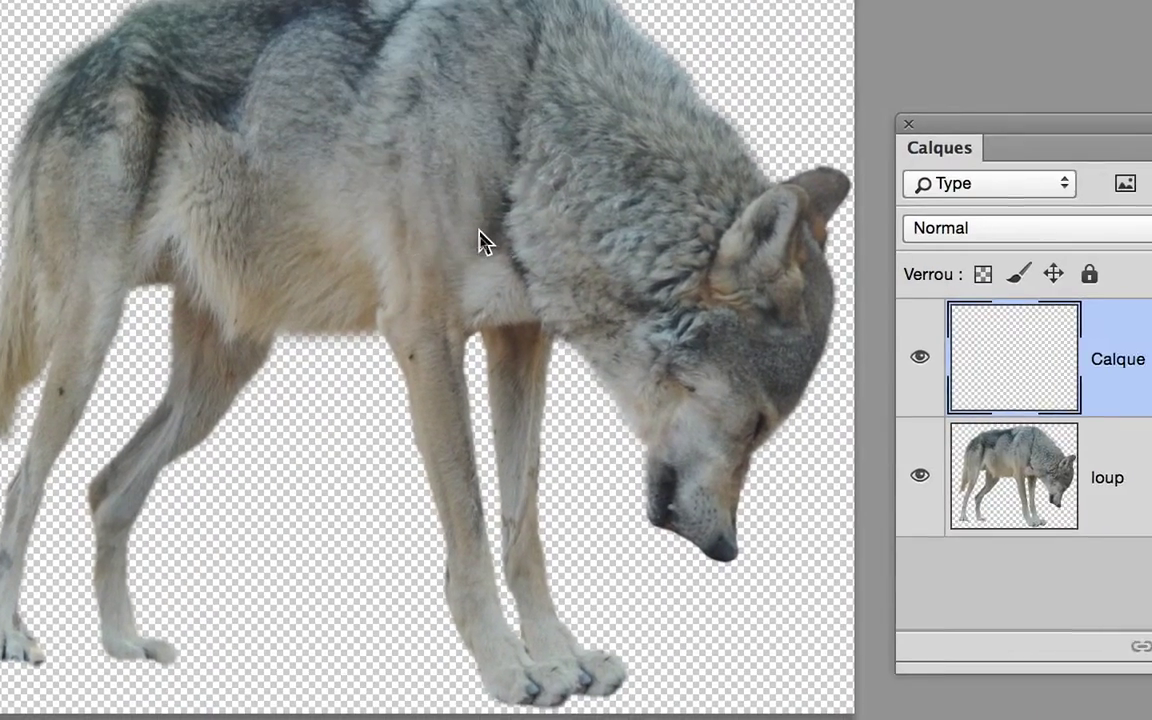
mouse_move(483, 242)
left_mouse_down()
mouse_move(430, 242)
mouse_move(442, 221)
mouse_move(437, 454)
left_mouse_up()
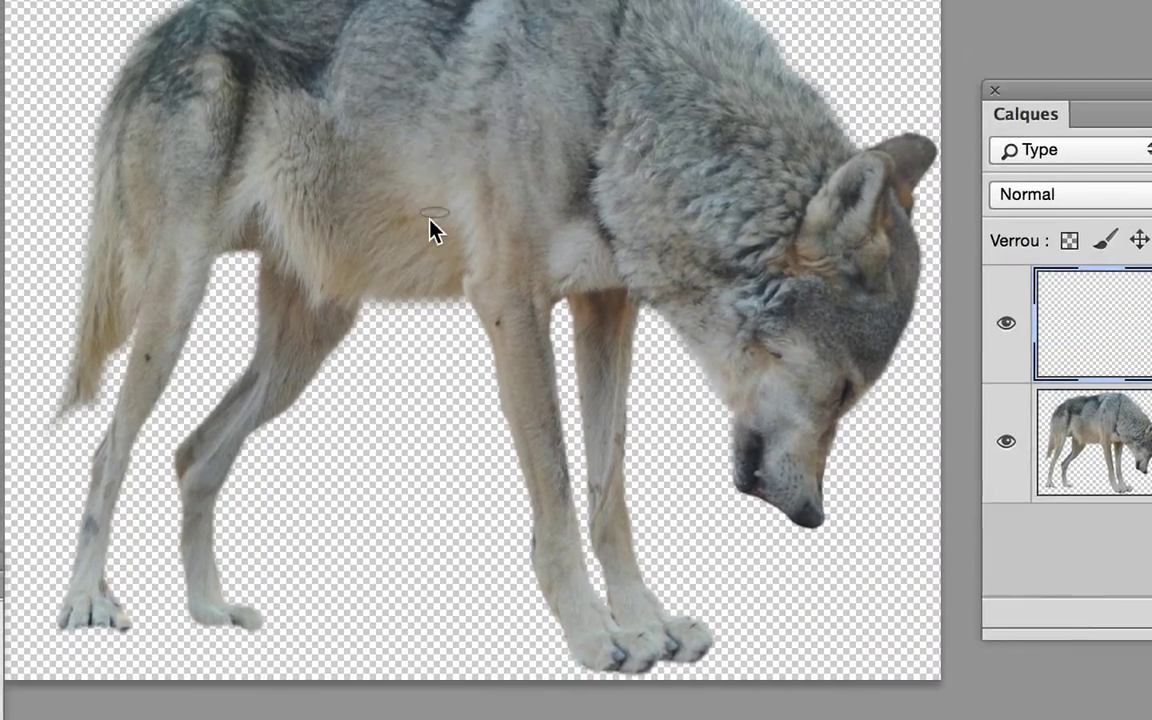
mouse_move(430, 220)
left_mouse_down()
mouse_move(435, 443)
mouse_move(430, 345)
left_mouse_up()
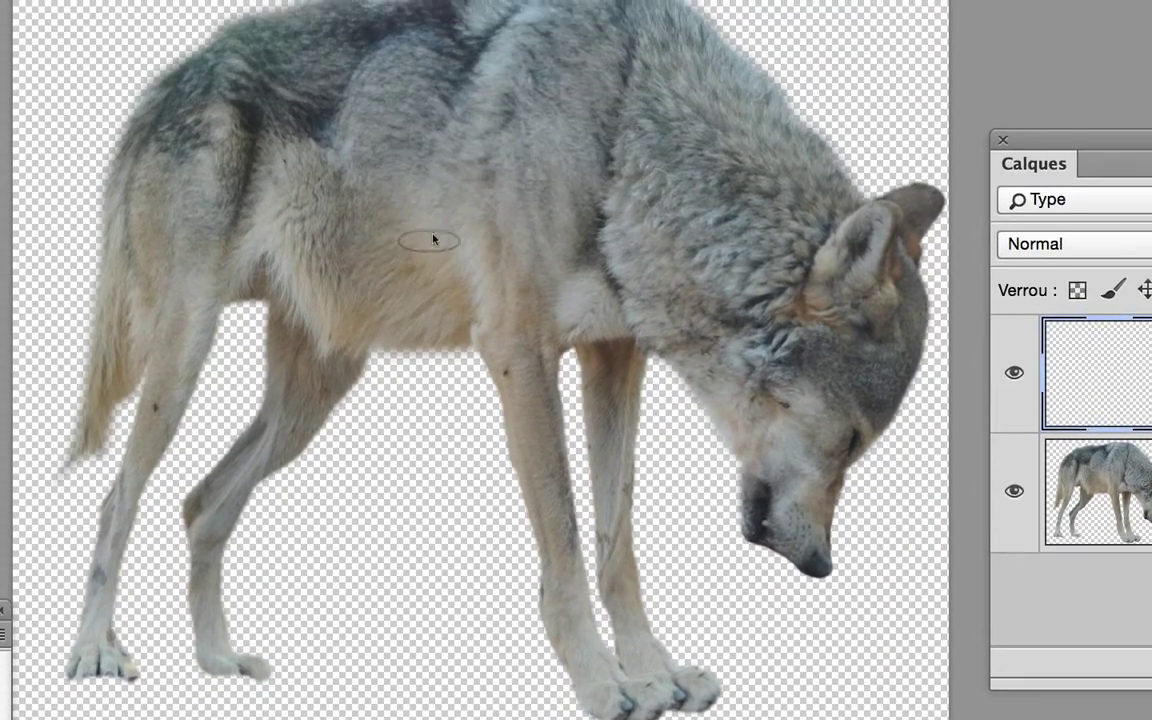
mouse_move(433, 238)
left_mouse_down()
mouse_move(429, 275)
mouse_move(426, 245)
mouse_move(440, 262)
left_mouse_up()
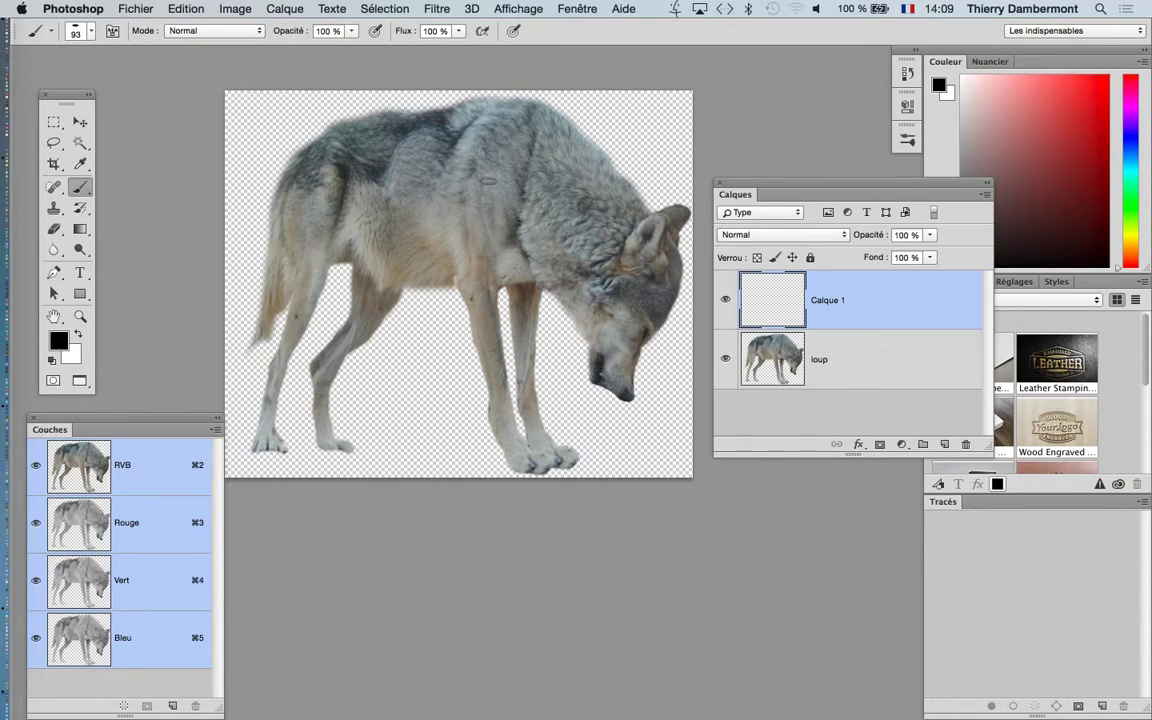
left_click_drag(487, 181, 487, 185)
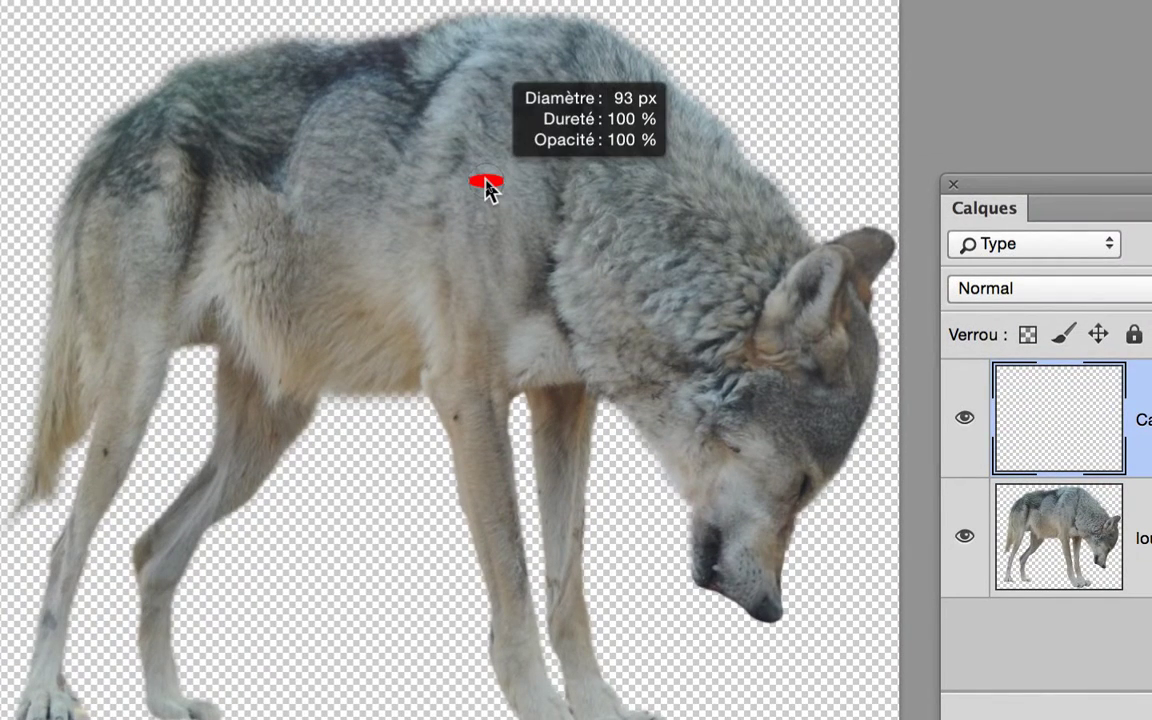
left_click_drag(487, 184, 423, 150)
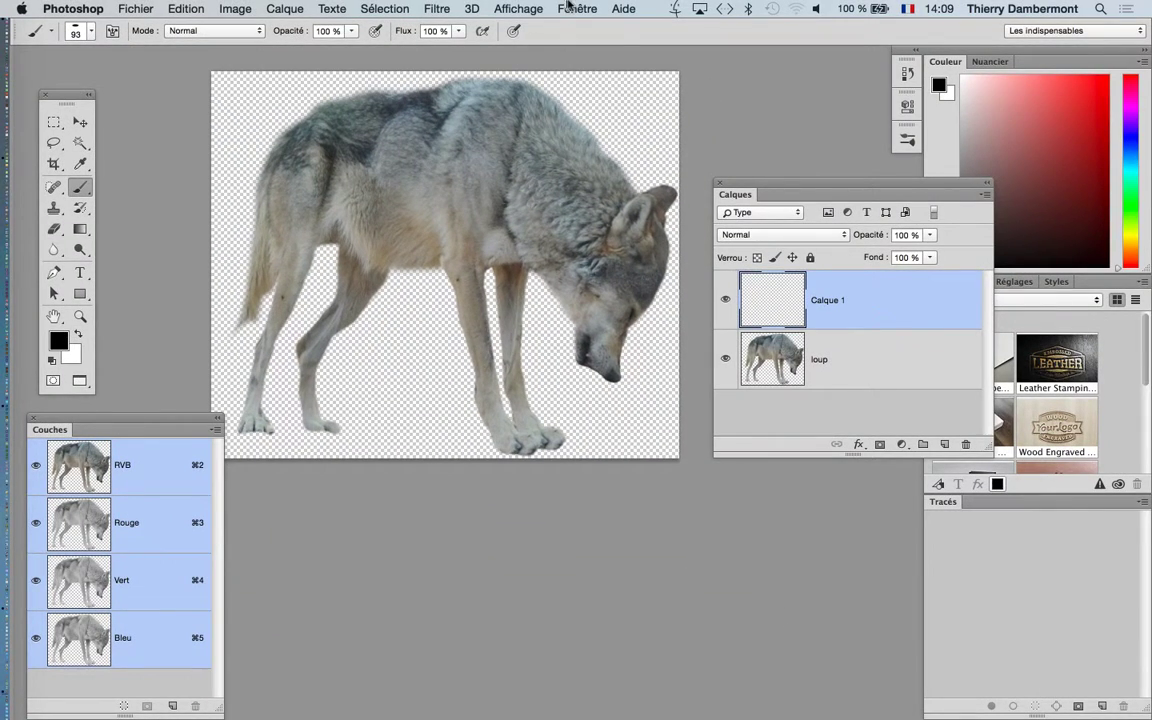
- Tilt the elliptical brush tip to an angle of 46° and move the brush settings out of the way
left_click(576, 8)
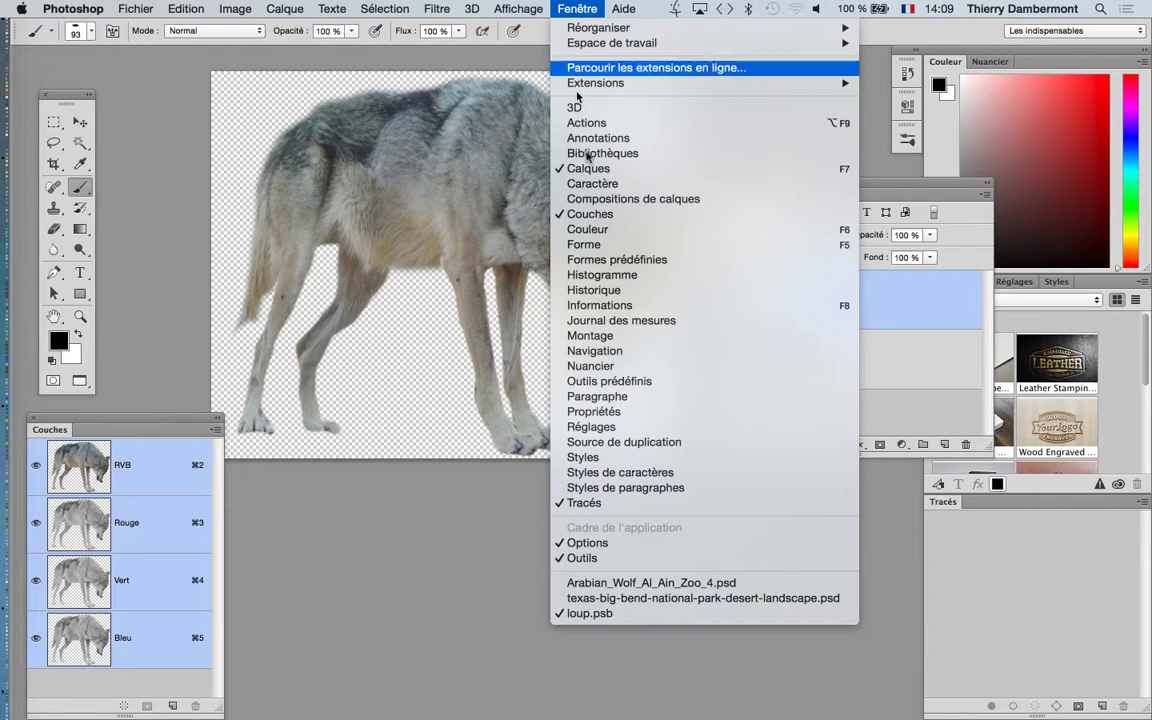
key("Escape")
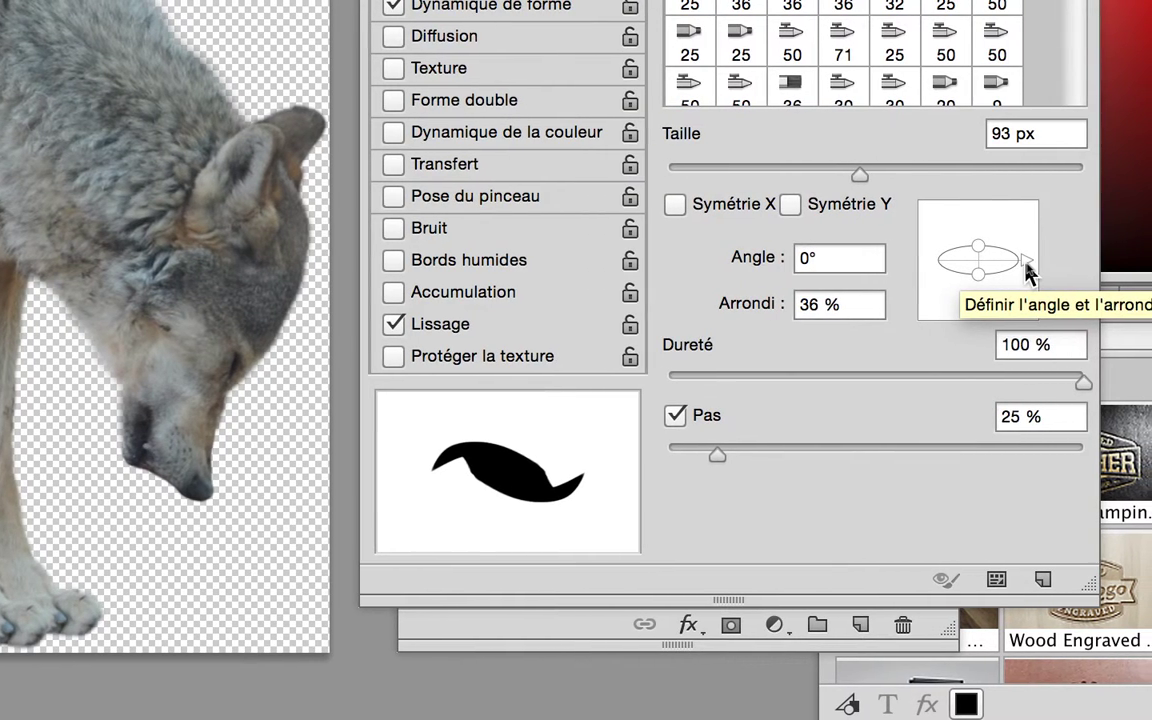
mouse_move(1030, 272)
left_mouse_down()
mouse_move(1018, 242)
mouse_move(1023, 250)
left_mouse_up()
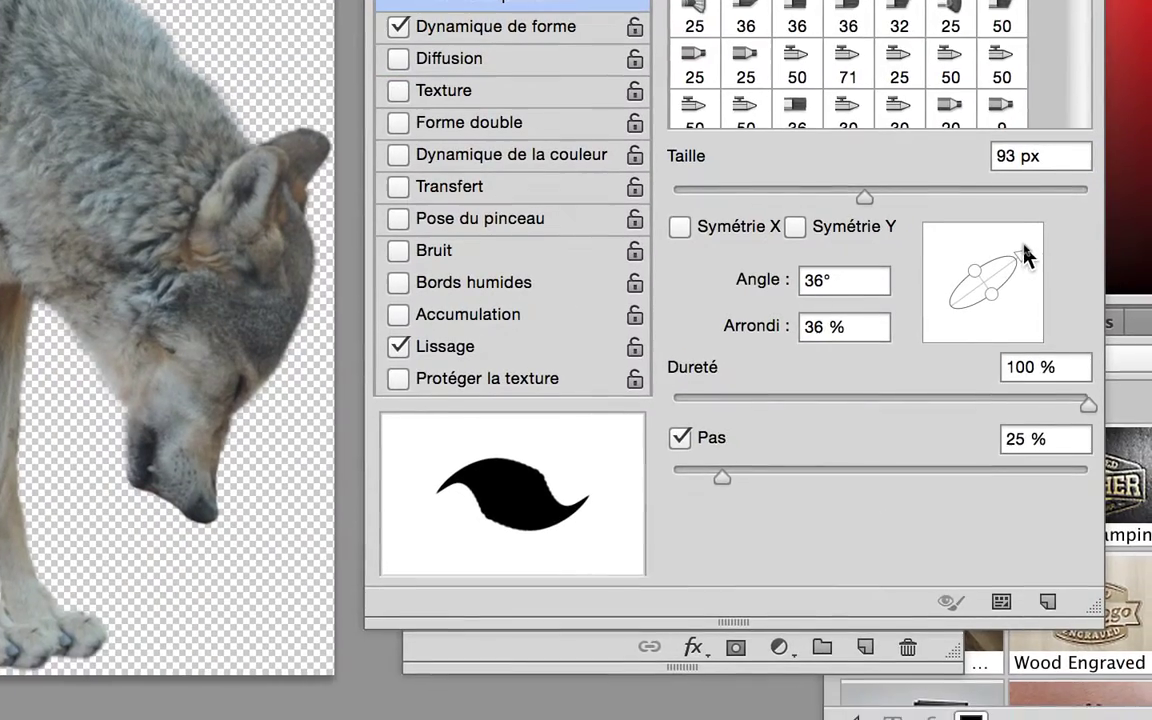
left_click_drag(1024, 256, 1020, 247)
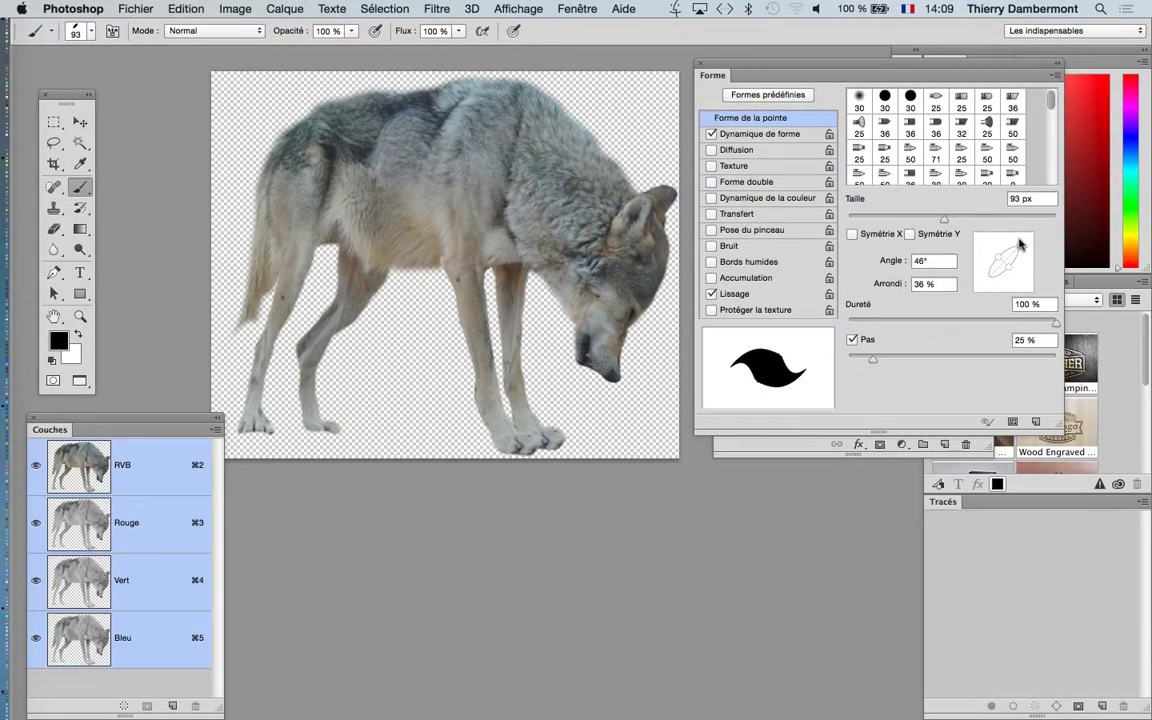
left_click_drag(757, 72, 877, 704)
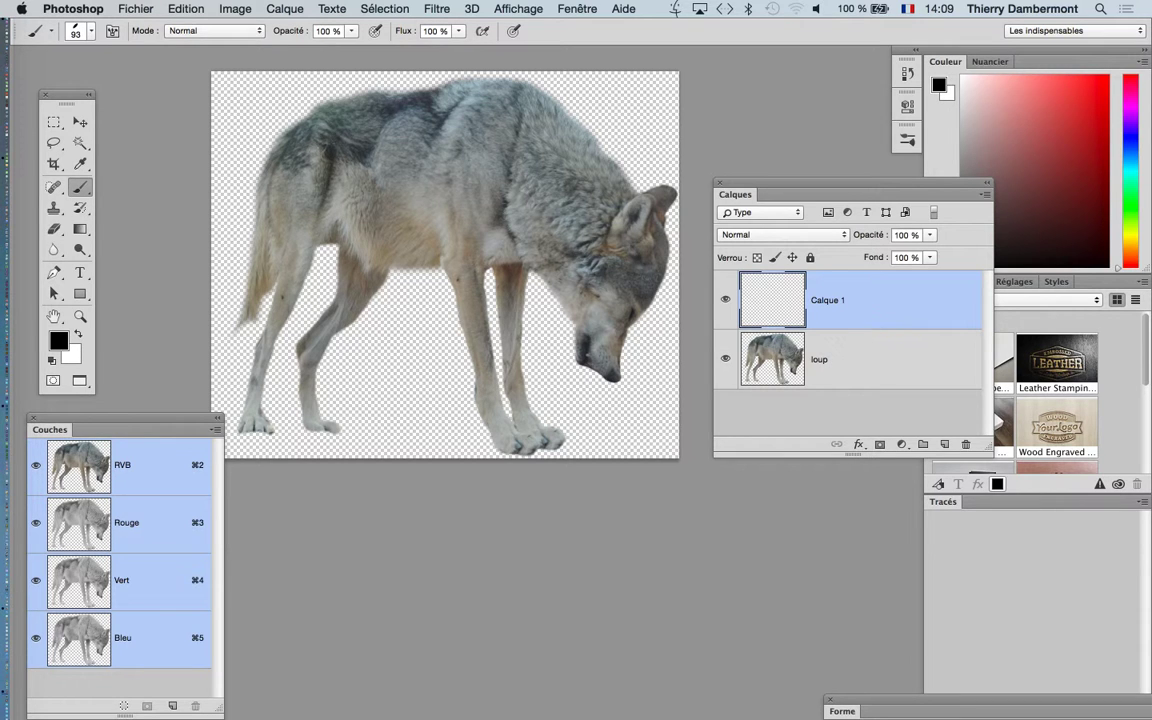
- Handwrite "Wolf" in black across the wolf's flank on Calque 1, undoing and redrawing the last two letters
mouse_move(336, 135)
left_mouse_down()
mouse_move(321, 182)
mouse_move(347, 163)
mouse_move(373, 200)
mouse_move(395, 133)
left_mouse_up()
mouse_move(396, 185)
left_mouse_down()
mouse_move(430, 188)
mouse_move(445, 175)
mouse_move(453, 122)
mouse_move(441, 242)
mouse_move(497, 145)
mouse_move(487, 160)
mouse_move(490, 330)
left_mouse_up()
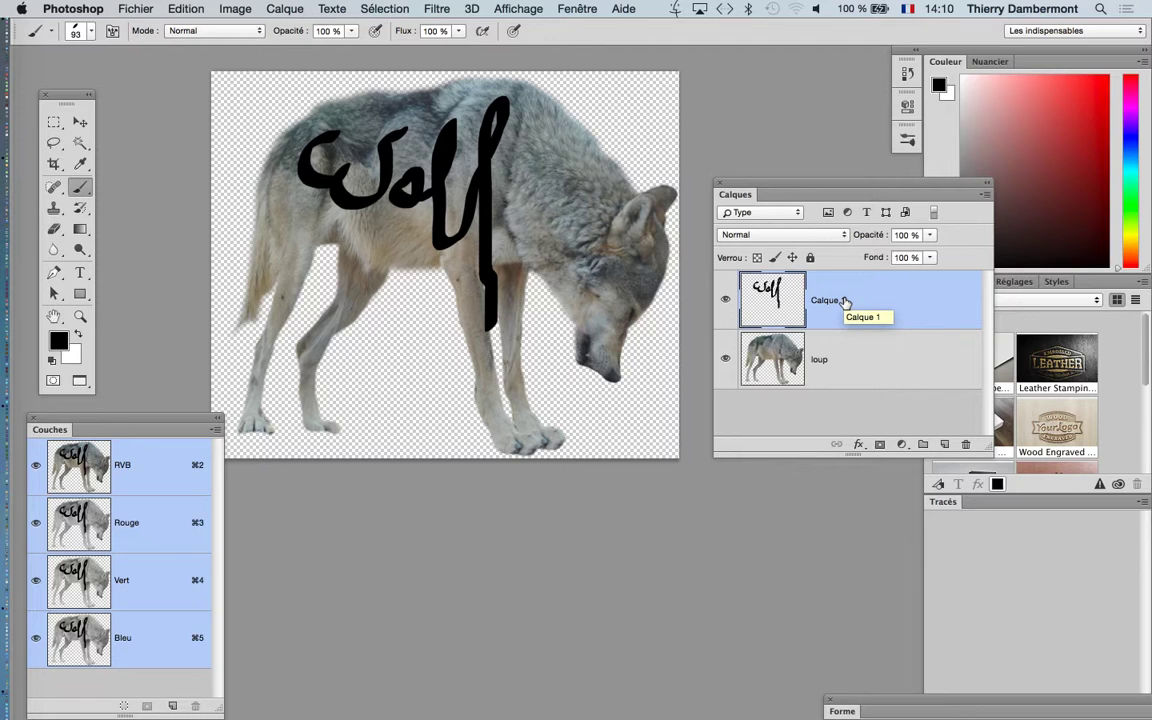
key("super+z")
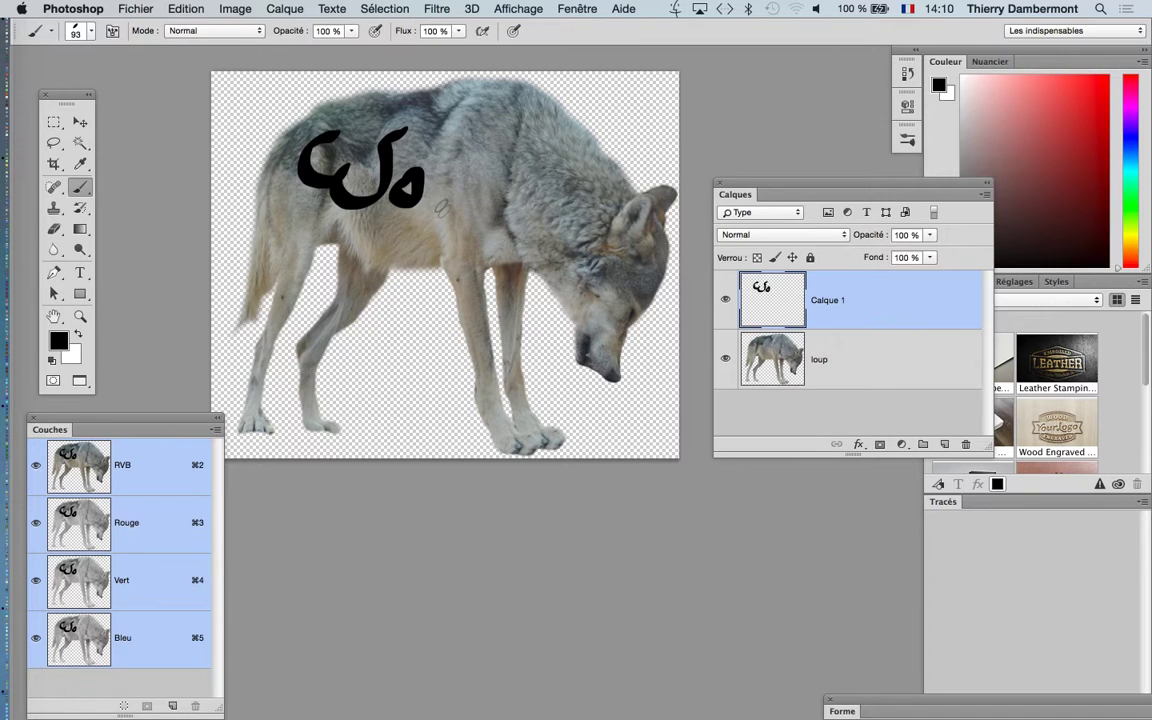
mouse_move(426, 195)
left_mouse_down()
mouse_move(480, 146)
mouse_move(478, 98)
mouse_move(456, 202)
mouse_move(473, 245)
mouse_move(483, 130)
mouse_move(495, 150)
mouse_move(486, 97)
mouse_move(520, 130)
left_mouse_up()
left_click_drag(445, 163, 525, 158)
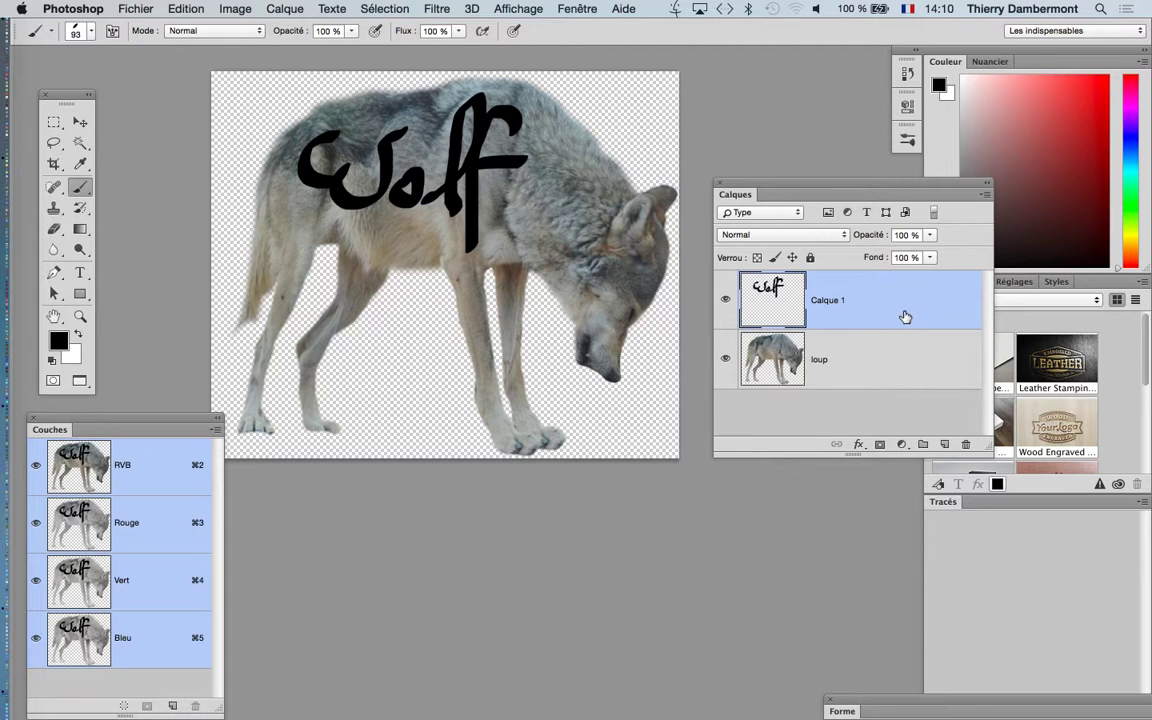
- Reposition the layers panel over the wolf's head so the lettering stays uncovered
key("super+plus")
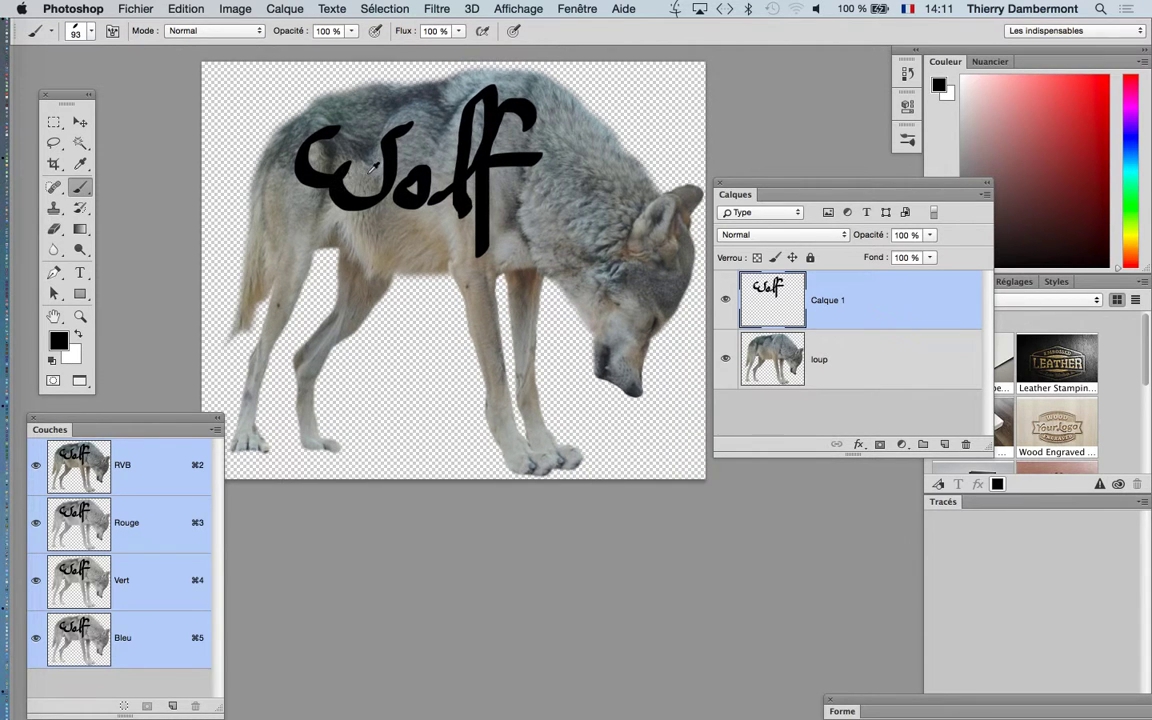
scroll(373, 166, "up", 2)
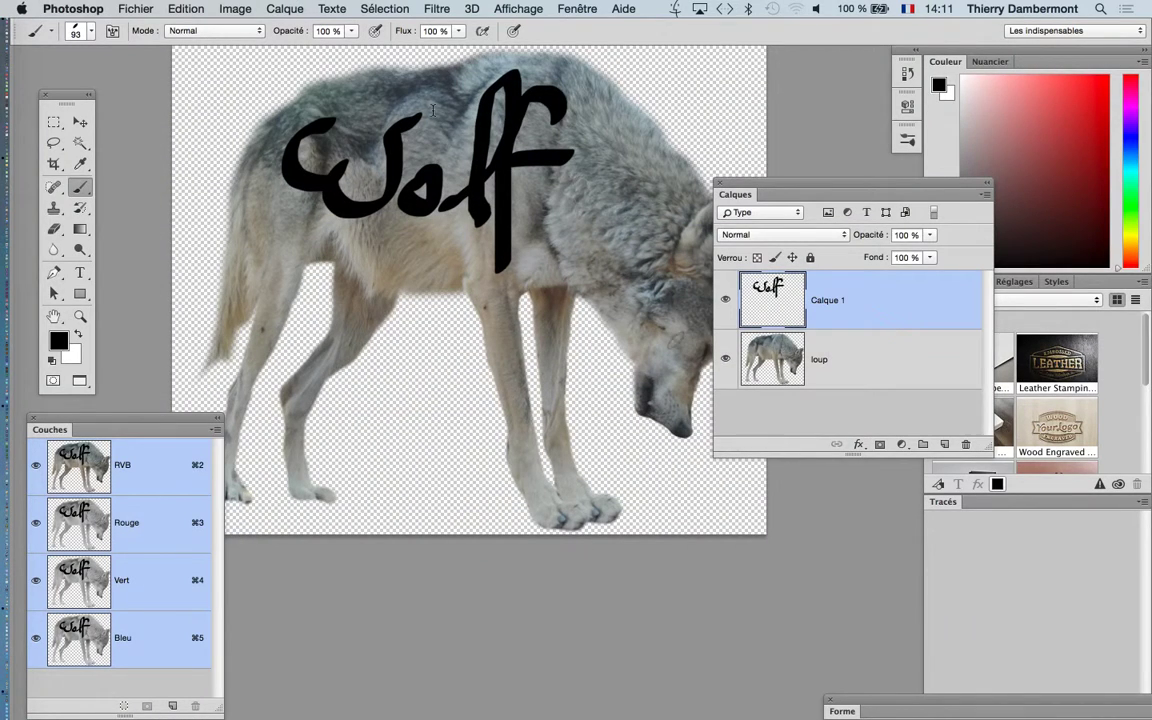
left_click_drag(818, 186, 763, 84)
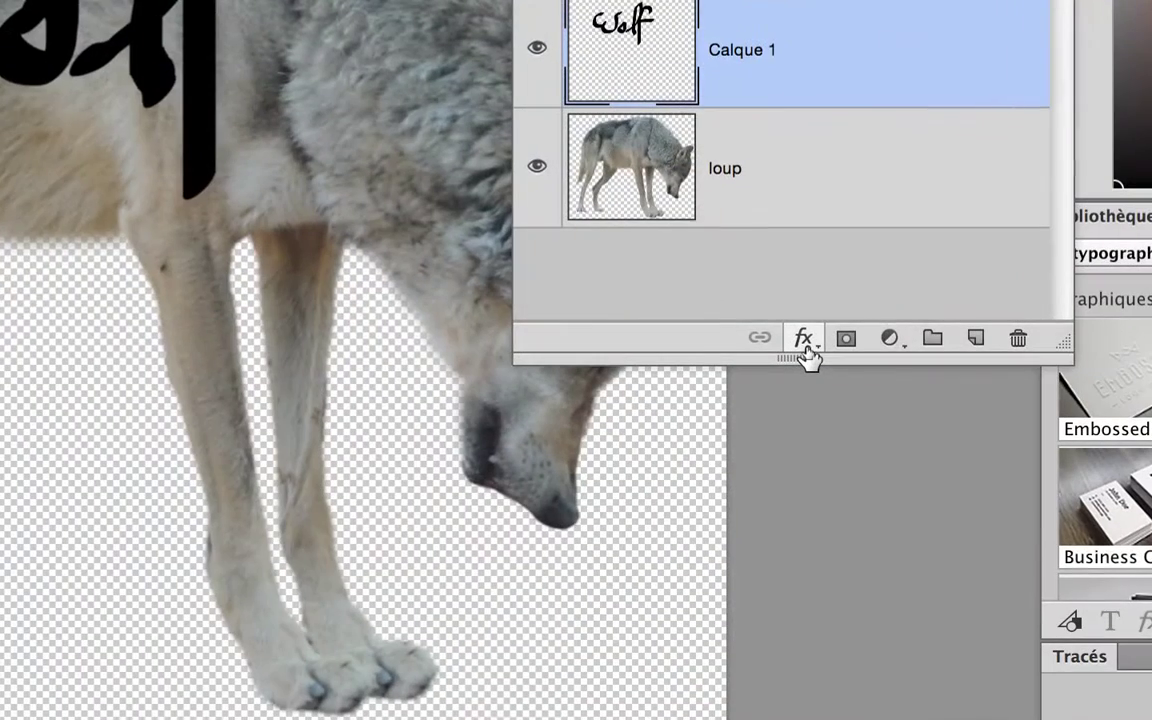
left_click(805, 344)
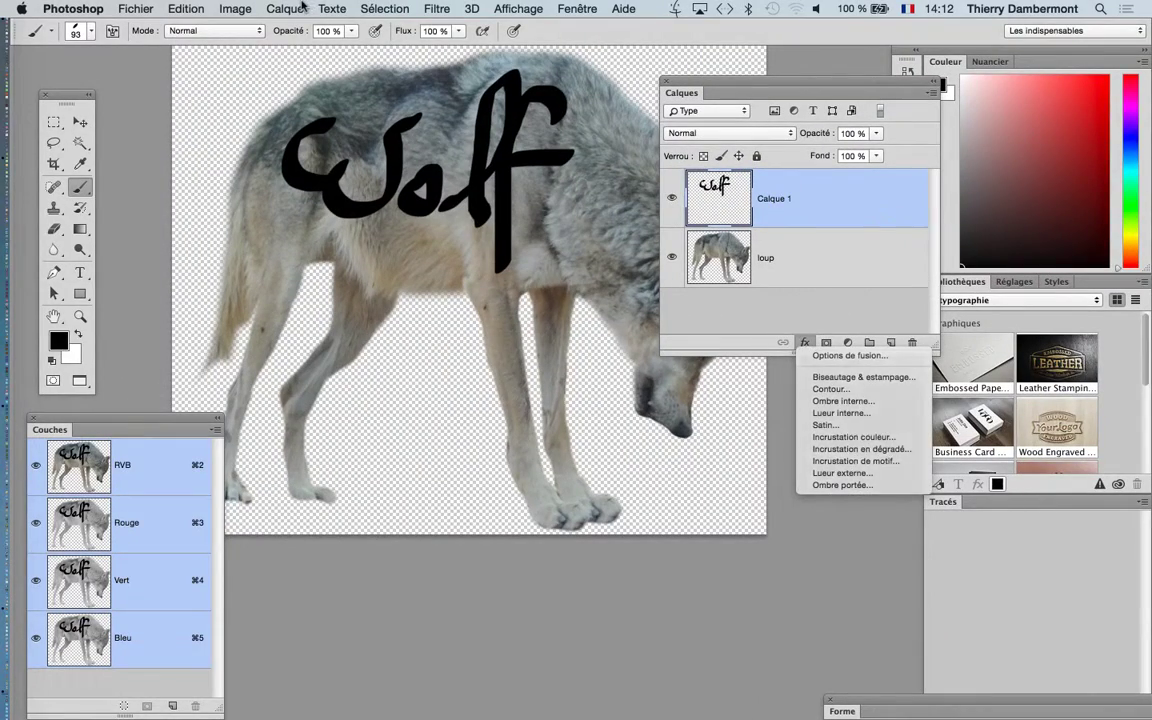
key("Escape")
left_click(284, 8)
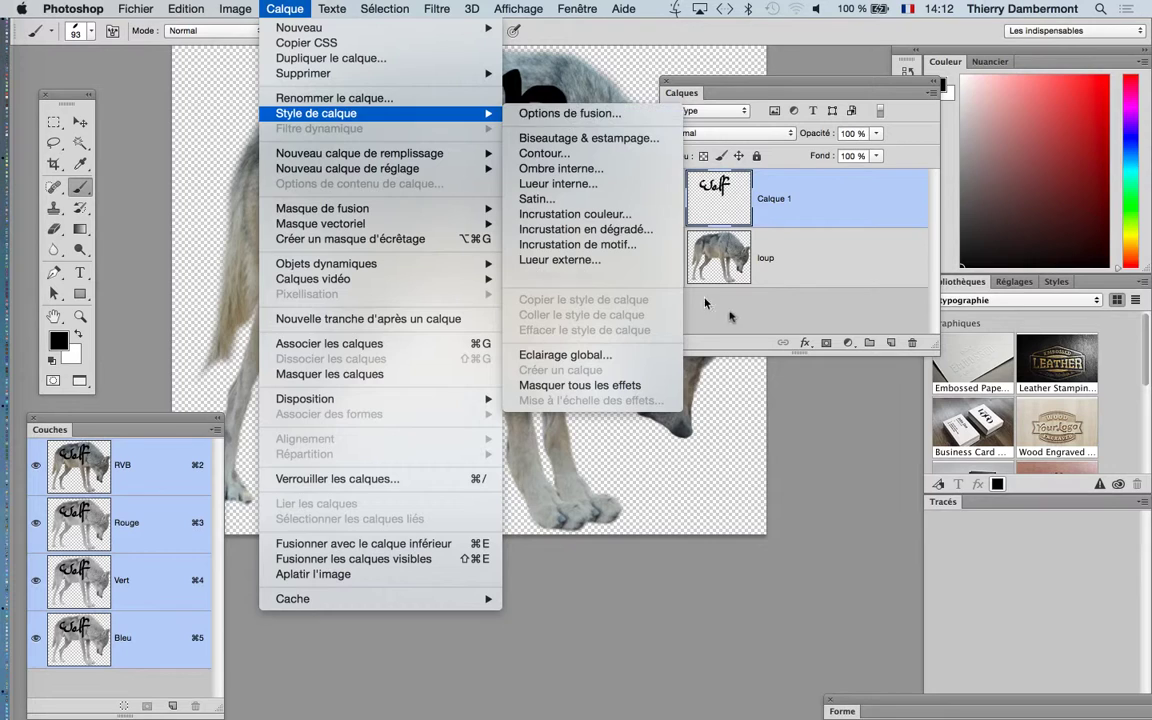
left_click(945, 520)
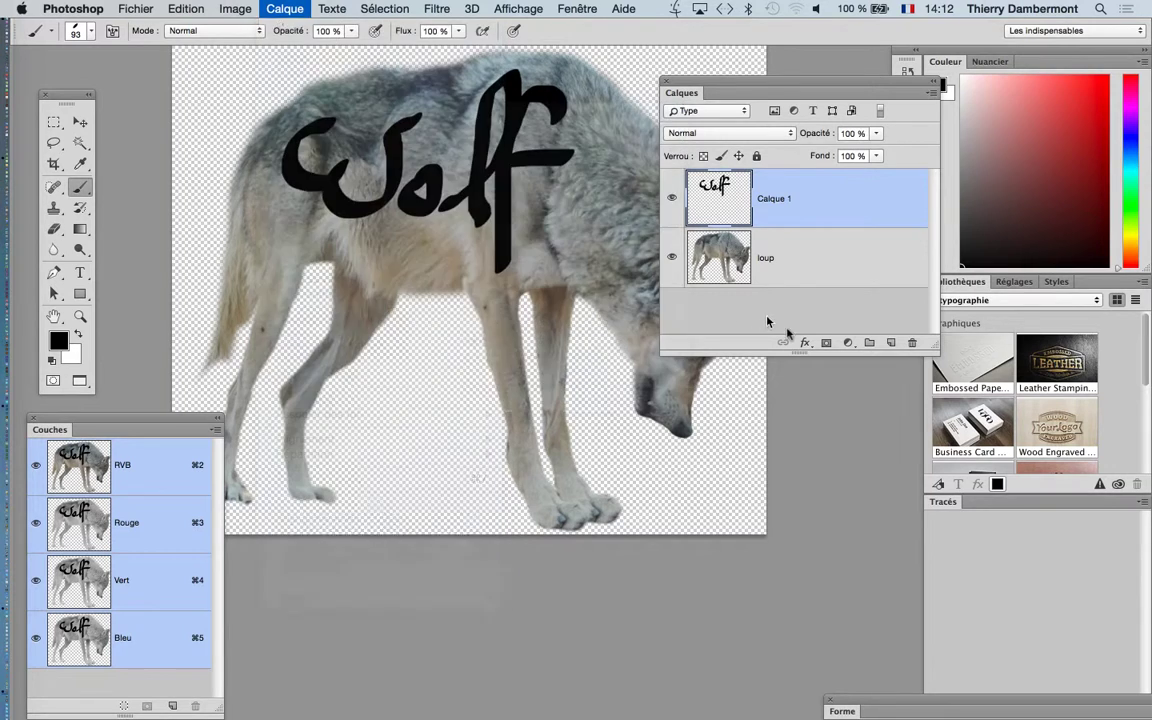
- Open the blending options of Calque 1 and enable the Biseautage & estampage and Incrustation couleur effects on the lettering
left_click(811, 345)
left_click(822, 357)
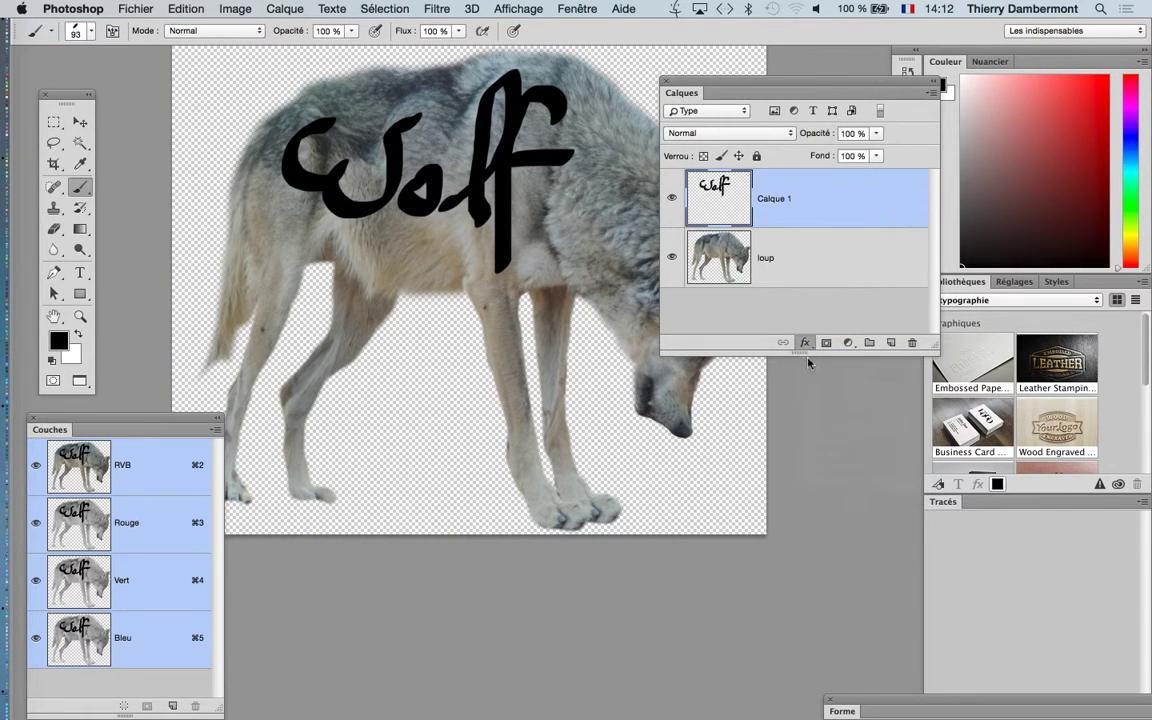
left_click_drag(441, 157, 810, 145)
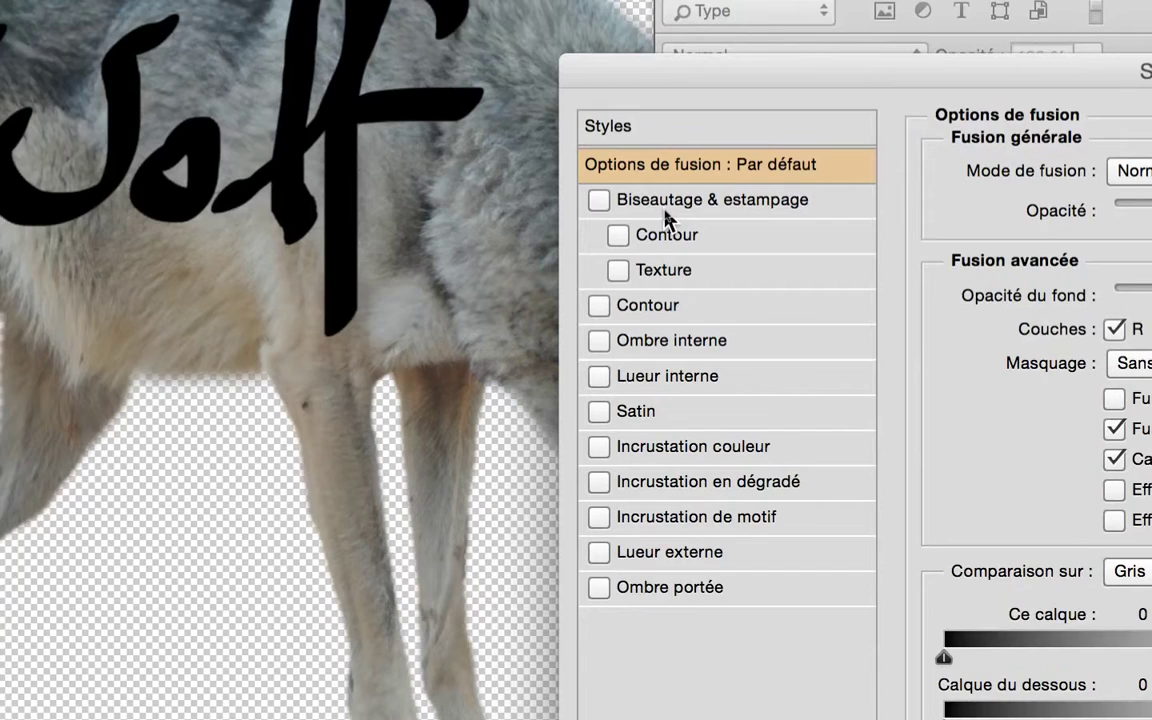
left_click(667, 218)
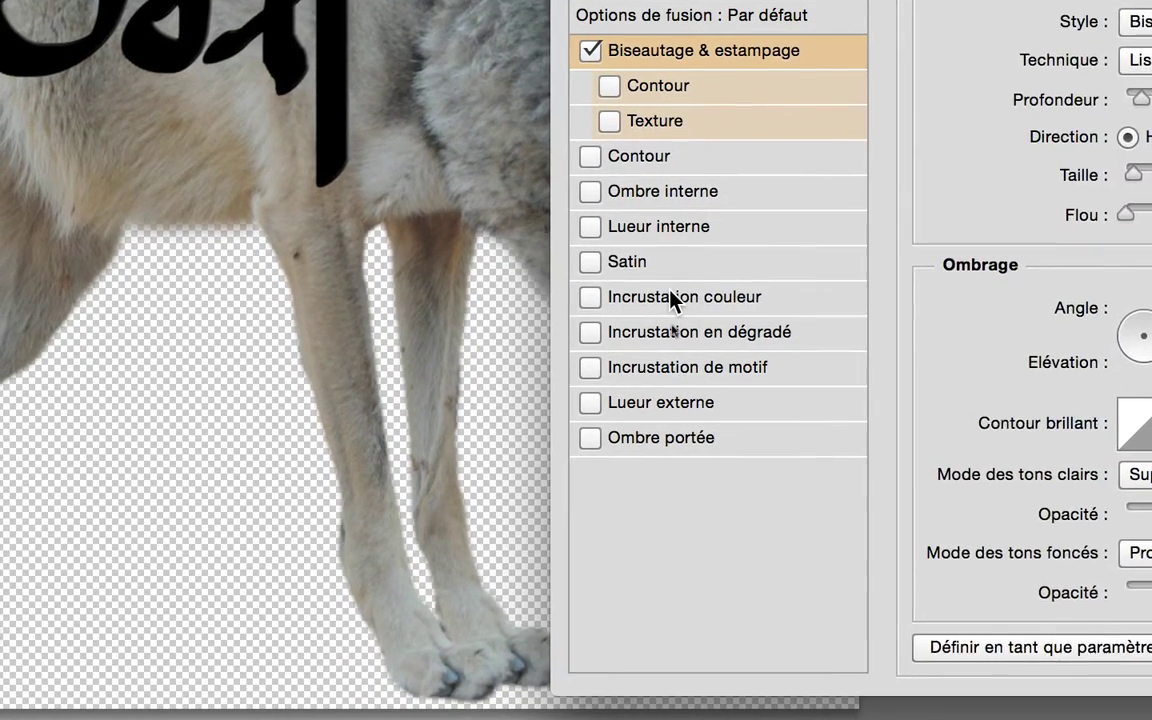
left_click(672, 300)
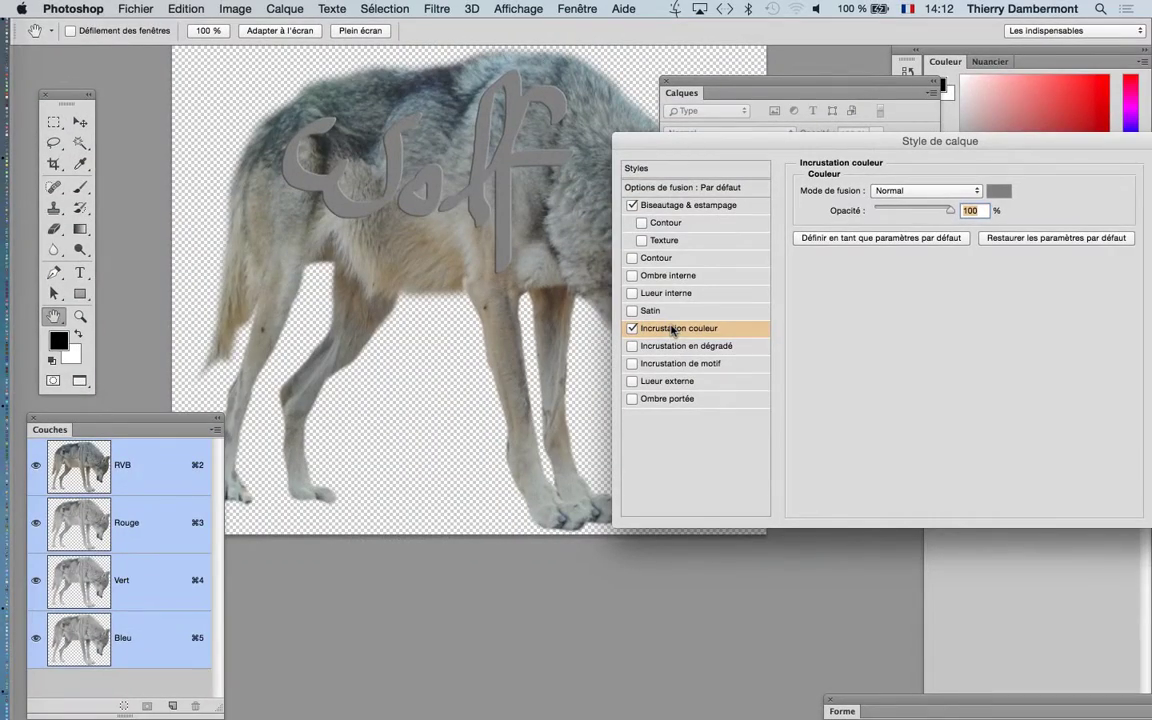
left_click(673, 330)
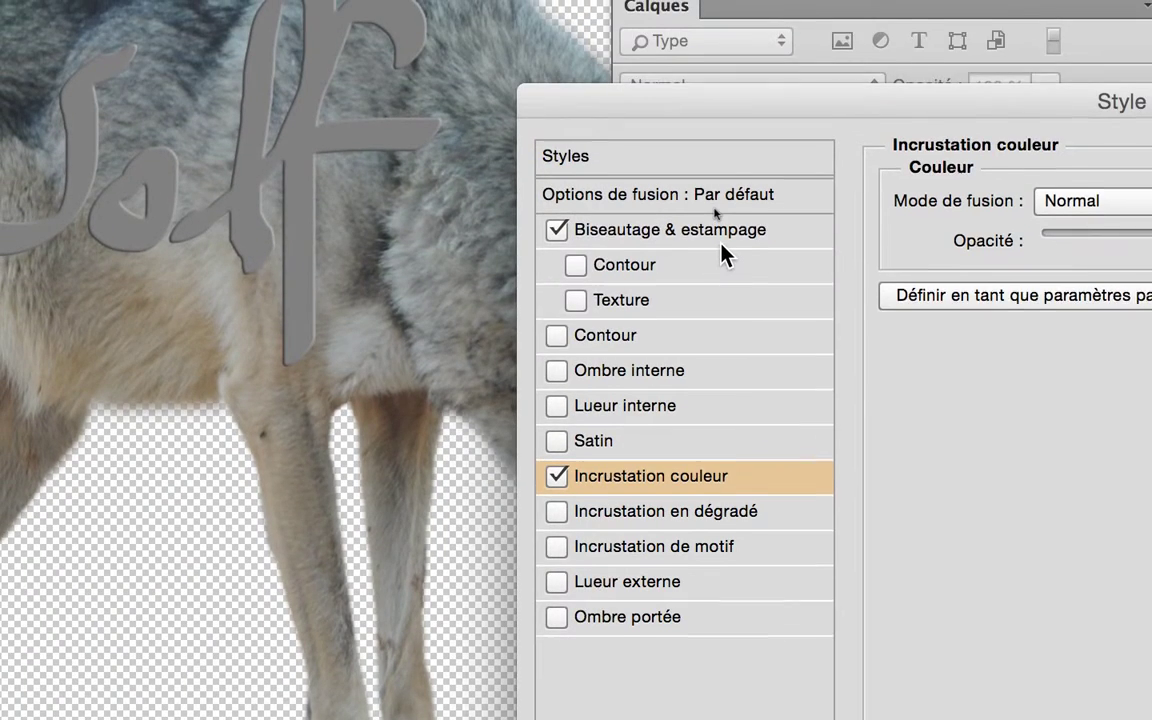
- Set the colour overlay of the "Wolf" lettering to orange cc8653 after trying blue and green hues
left_click(722, 245)
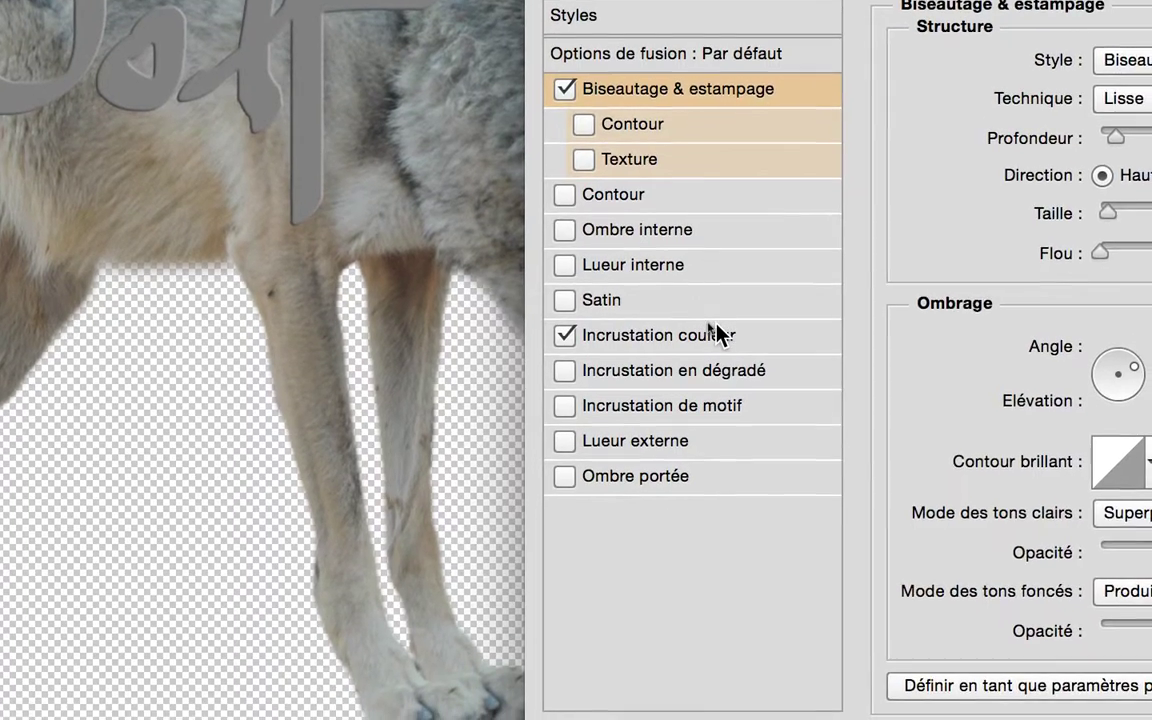
left_click(724, 344)
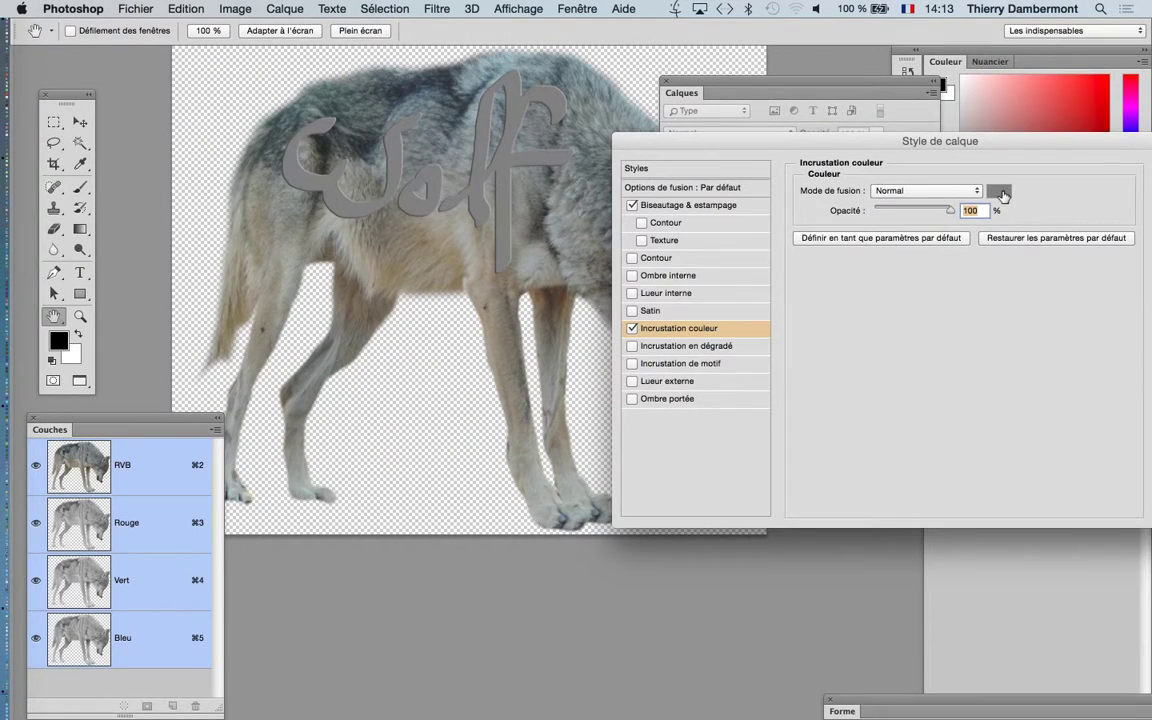
left_click(1001, 192)
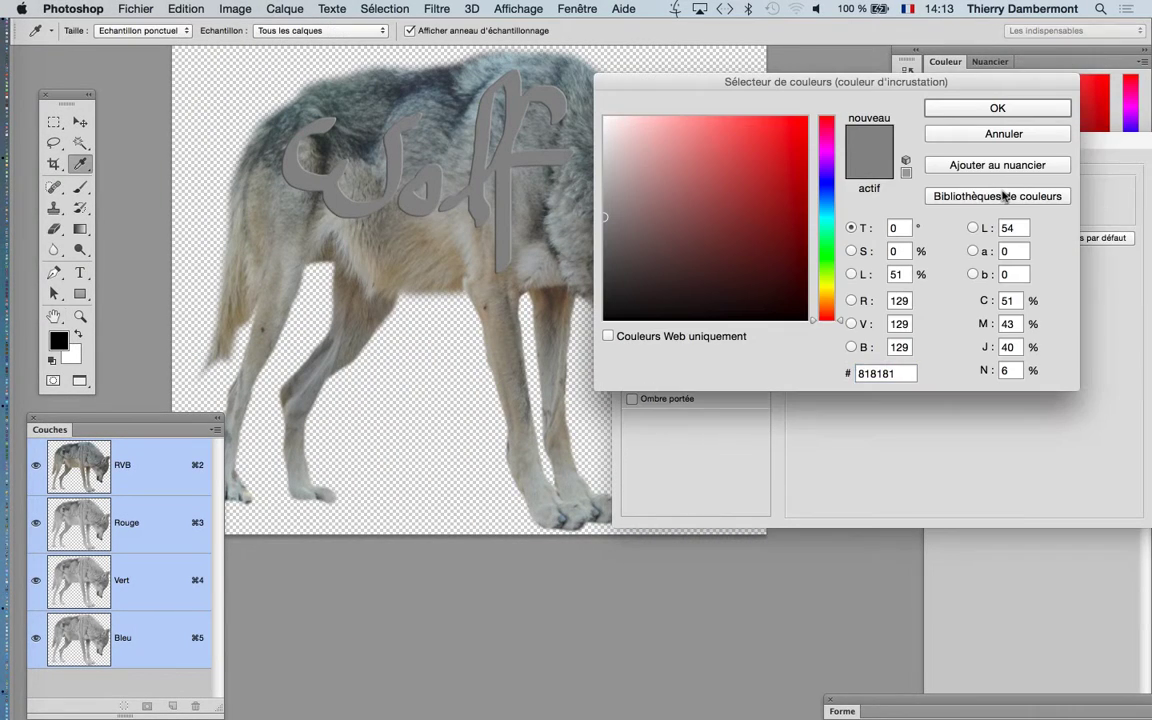
left_click(724, 157)
left_click(835, 187)
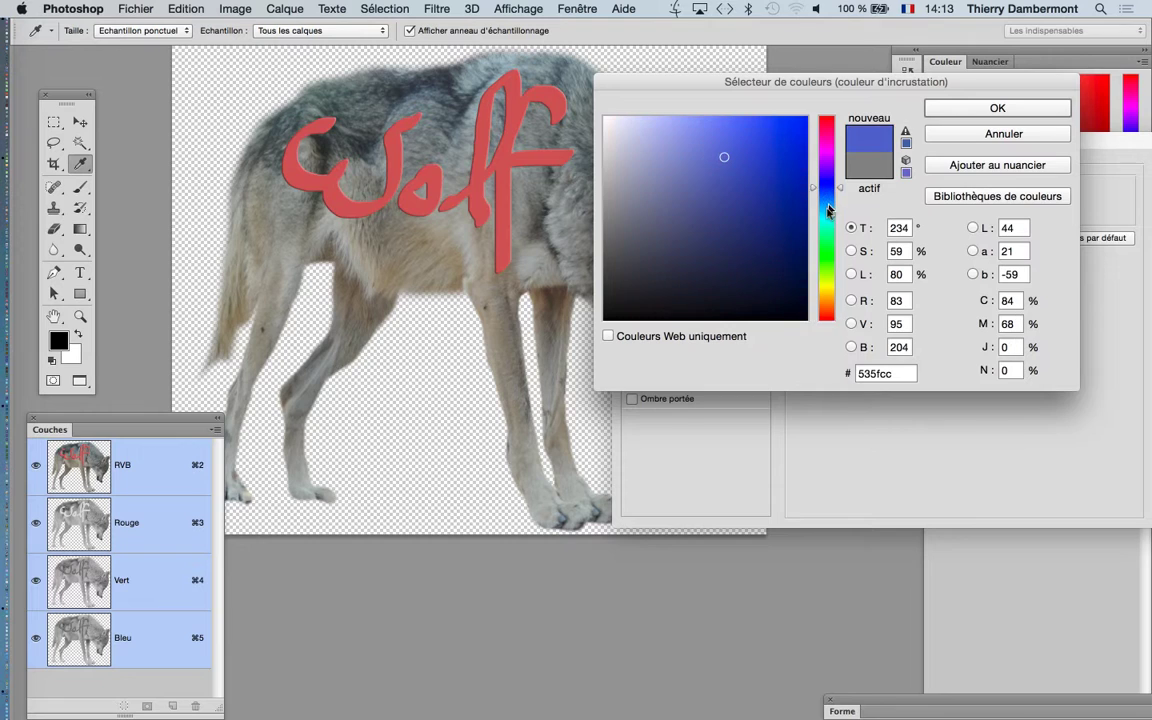
left_click_drag(835, 187, 822, 255)
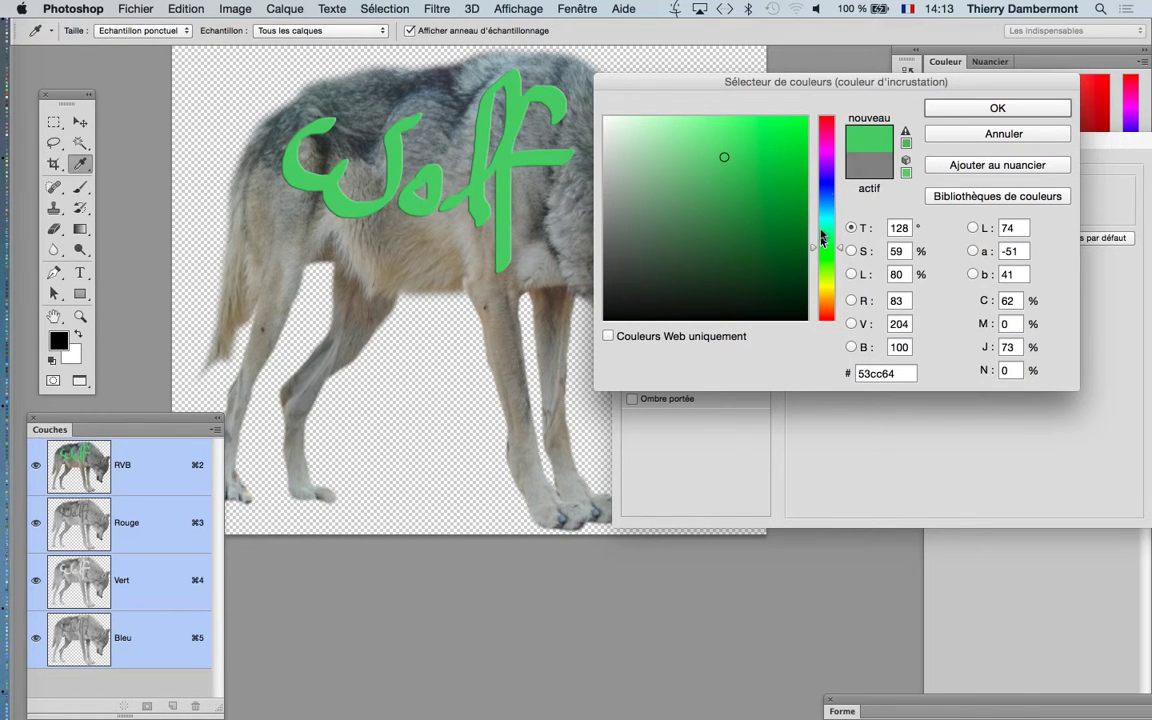
left_click(822, 173)
left_click(822, 145)
left_click(825, 269)
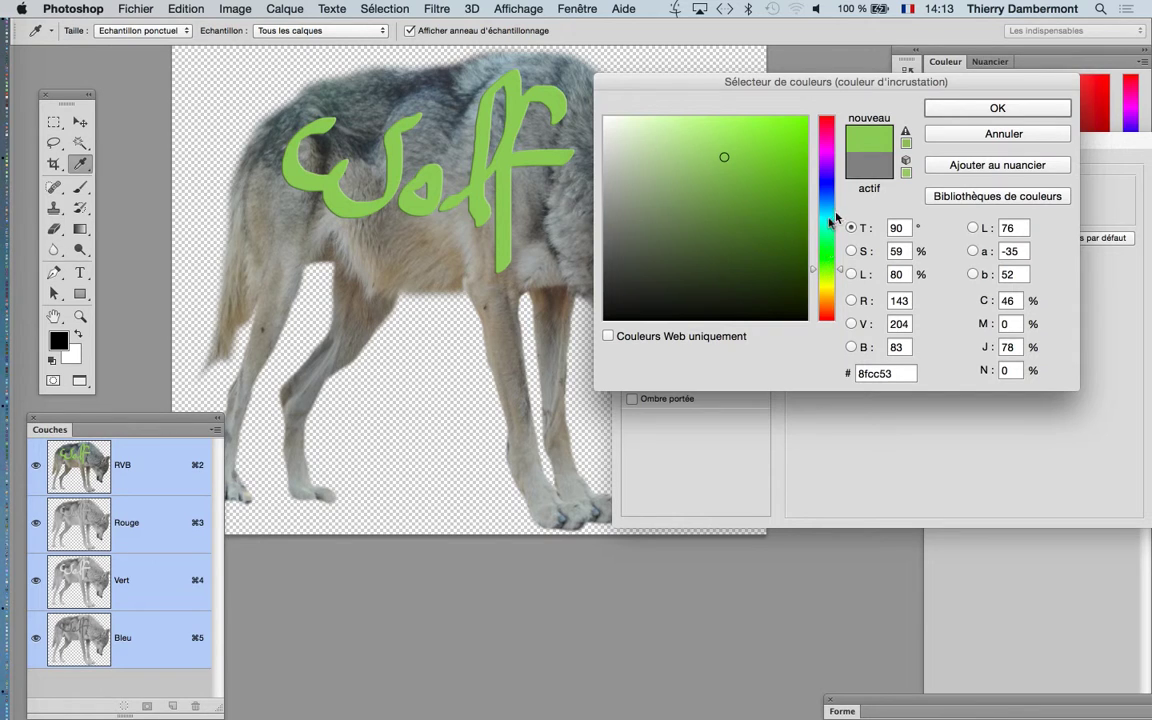
left_click(828, 308)
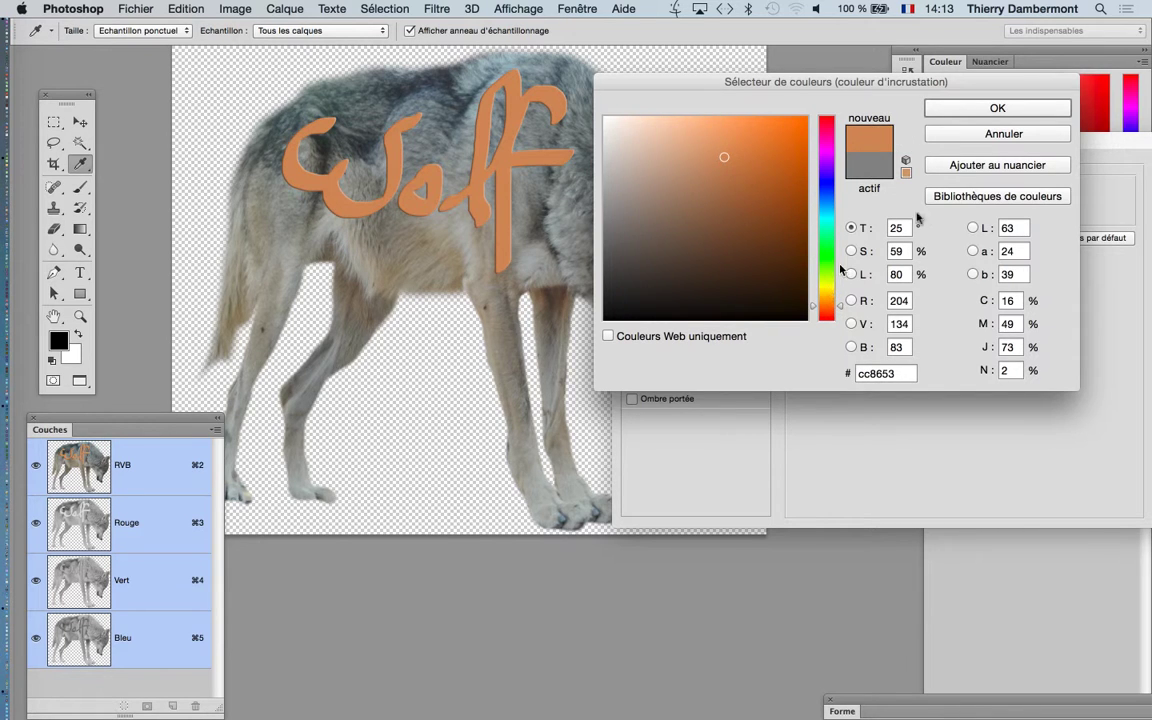
left_click(980, 108)
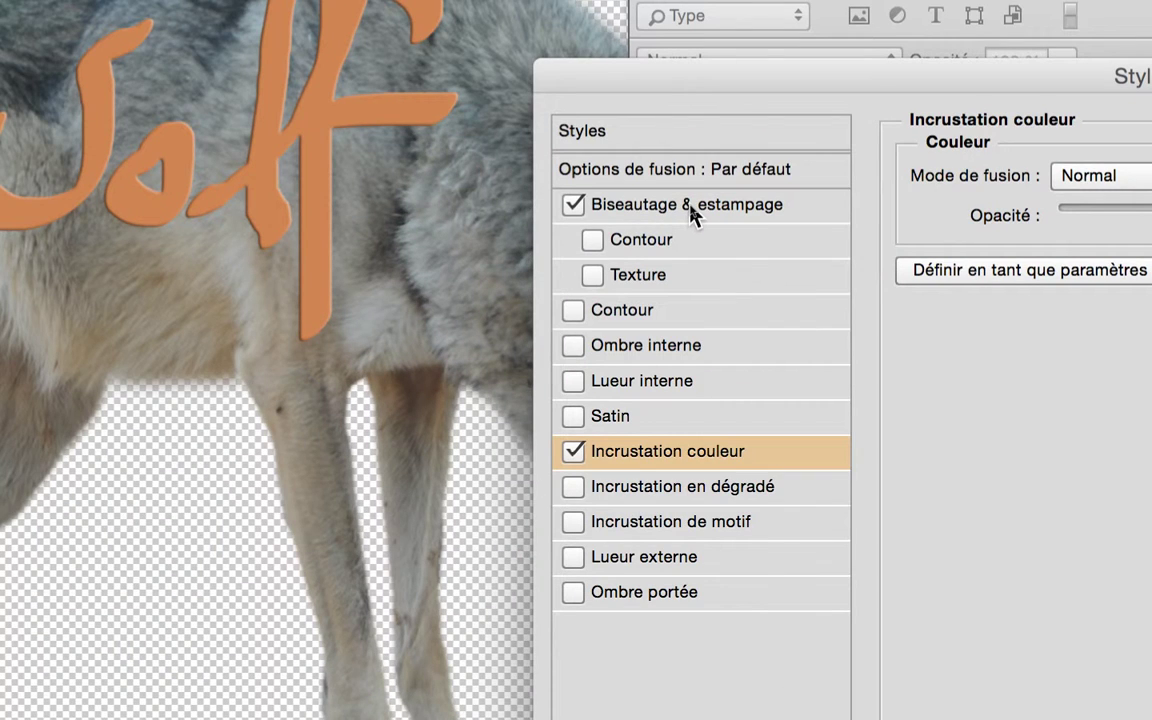
- Set the lettering's inner bevel to a size of 24 px and a depth of 209 %
left_click(690, 215)
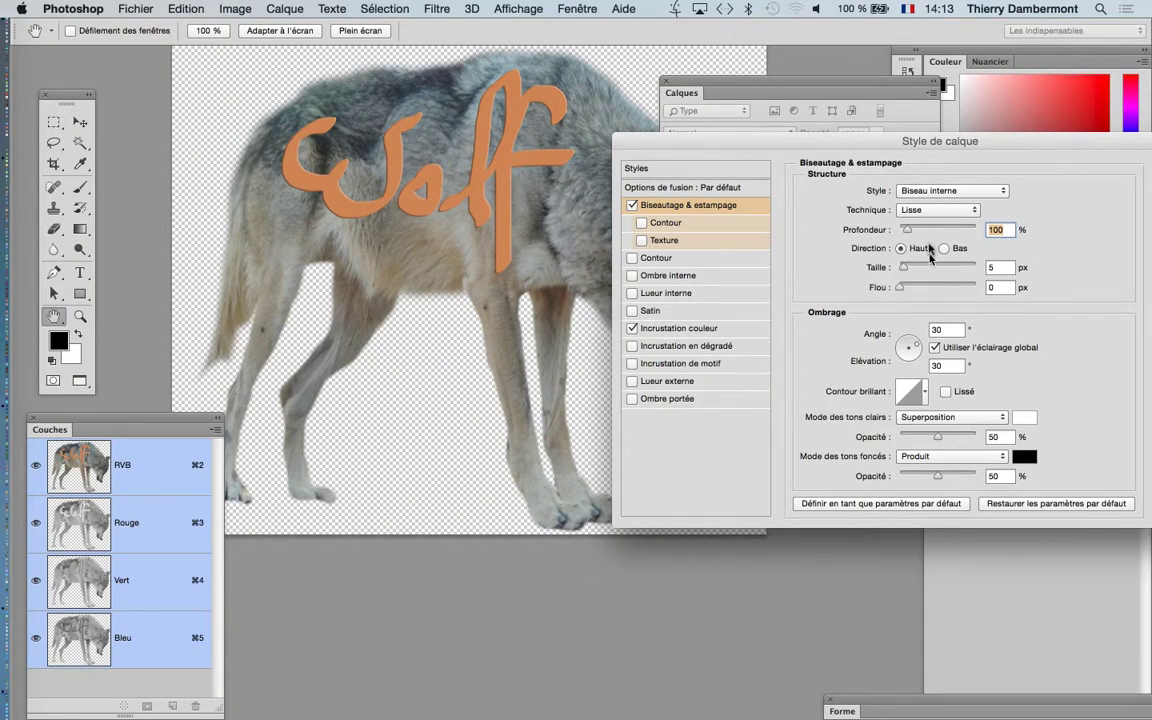
left_click_drag(905, 267, 900, 289)
left_click_drag(907, 229, 916, 231)
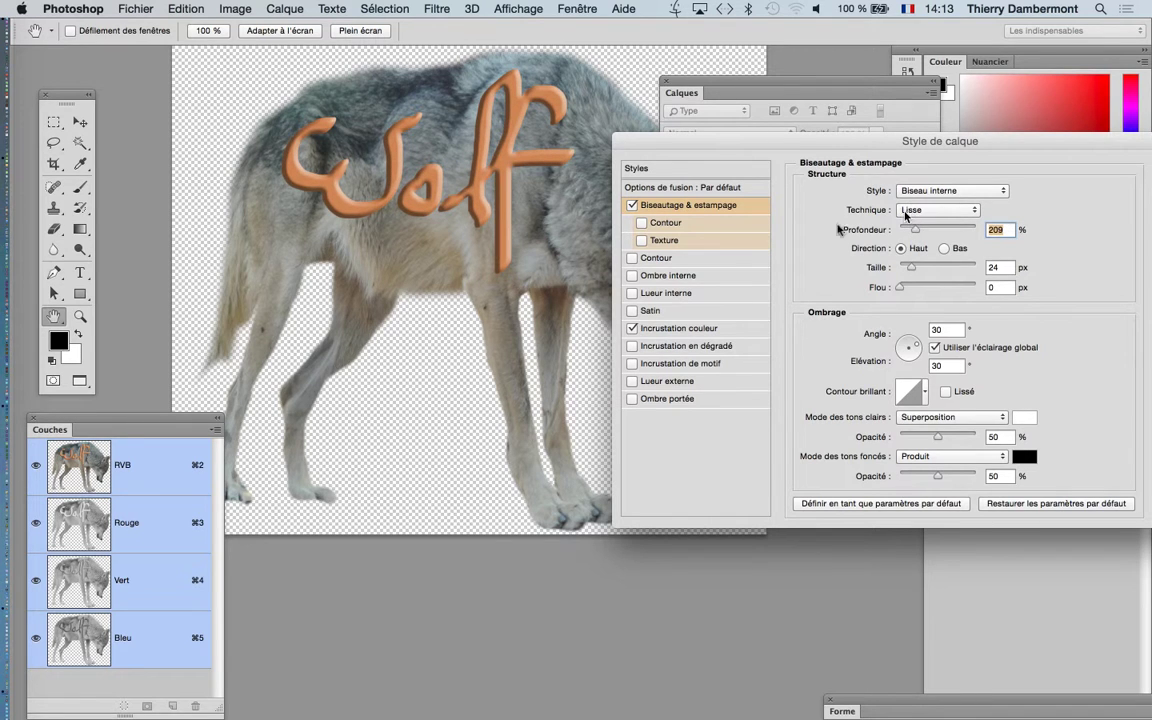
- Add an Ombre portée to the lettering with 64 % opacity, 20 px distance, 16 % spread and 24 px size, and apply the layer style
left_click(664, 399)
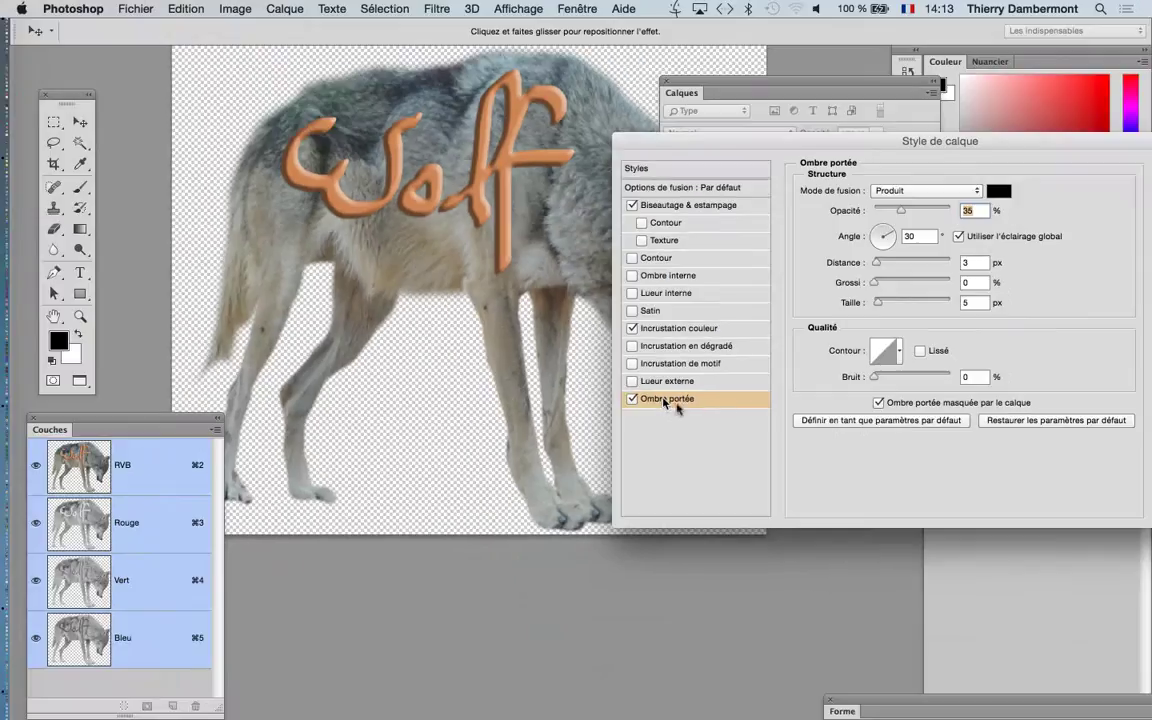
left_click_drag(877, 303, 886, 305)
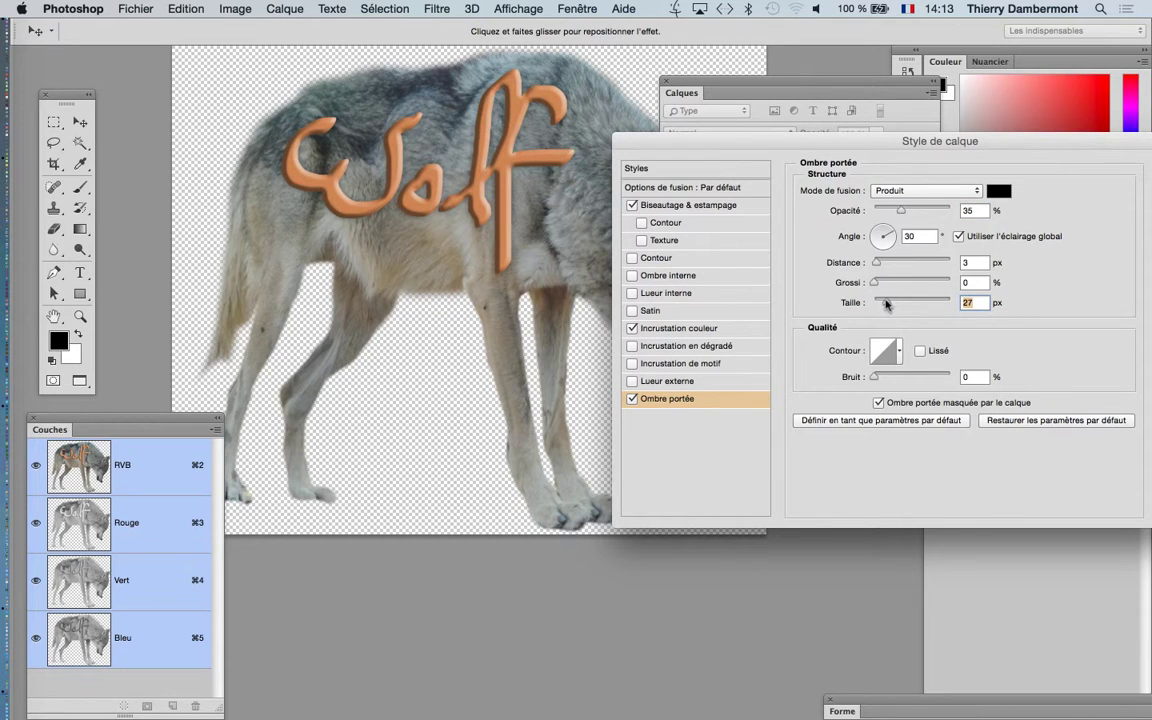
left_click_drag(879, 263, 886, 287)
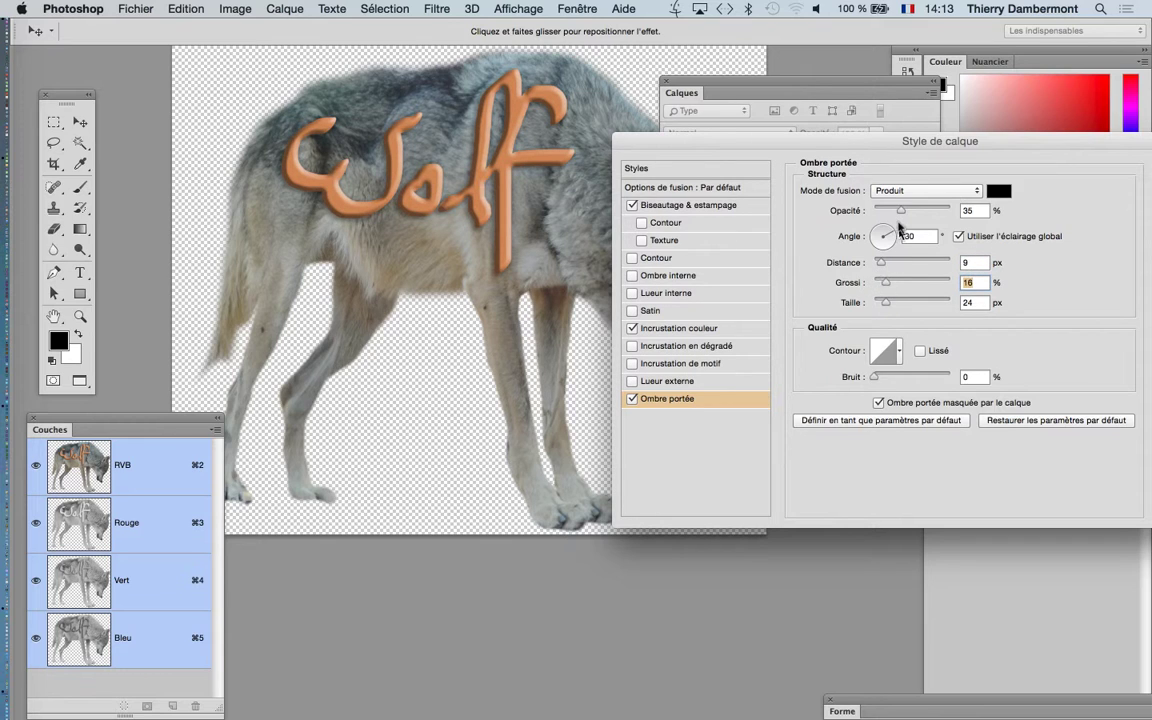
left_click_drag(891, 211, 922, 211)
left_click_drag(881, 263, 891, 263)
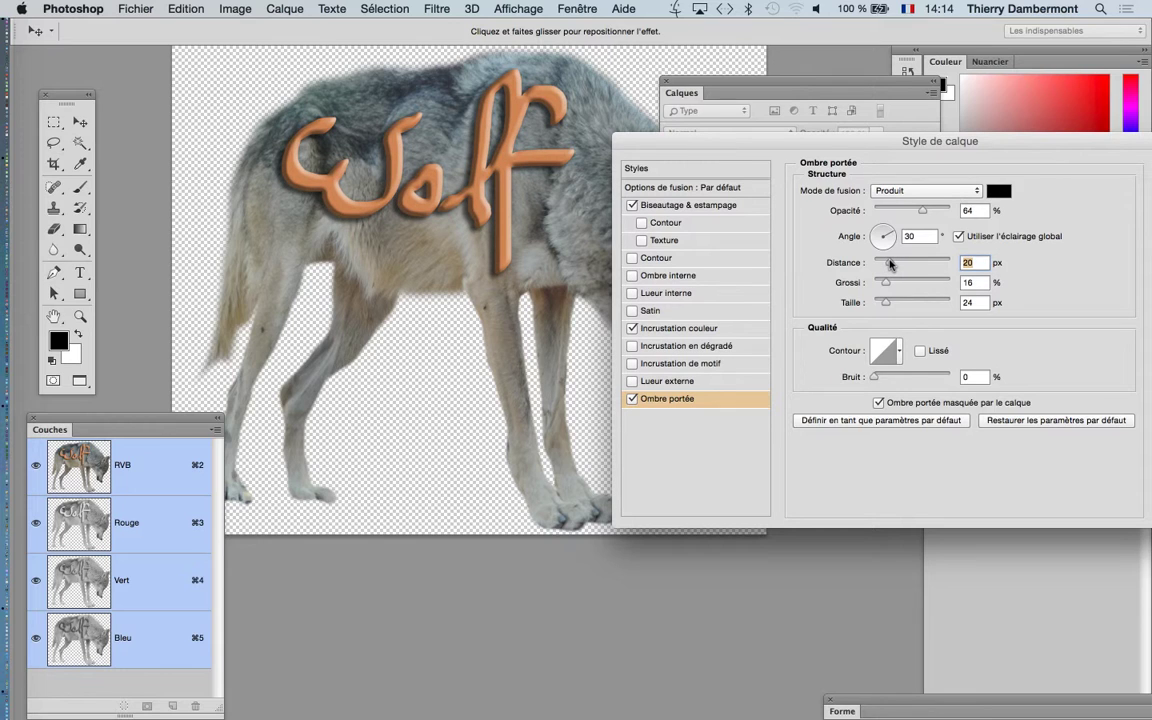
left_click_drag(870, 140, 736, 212)
left_click(1062, 244)
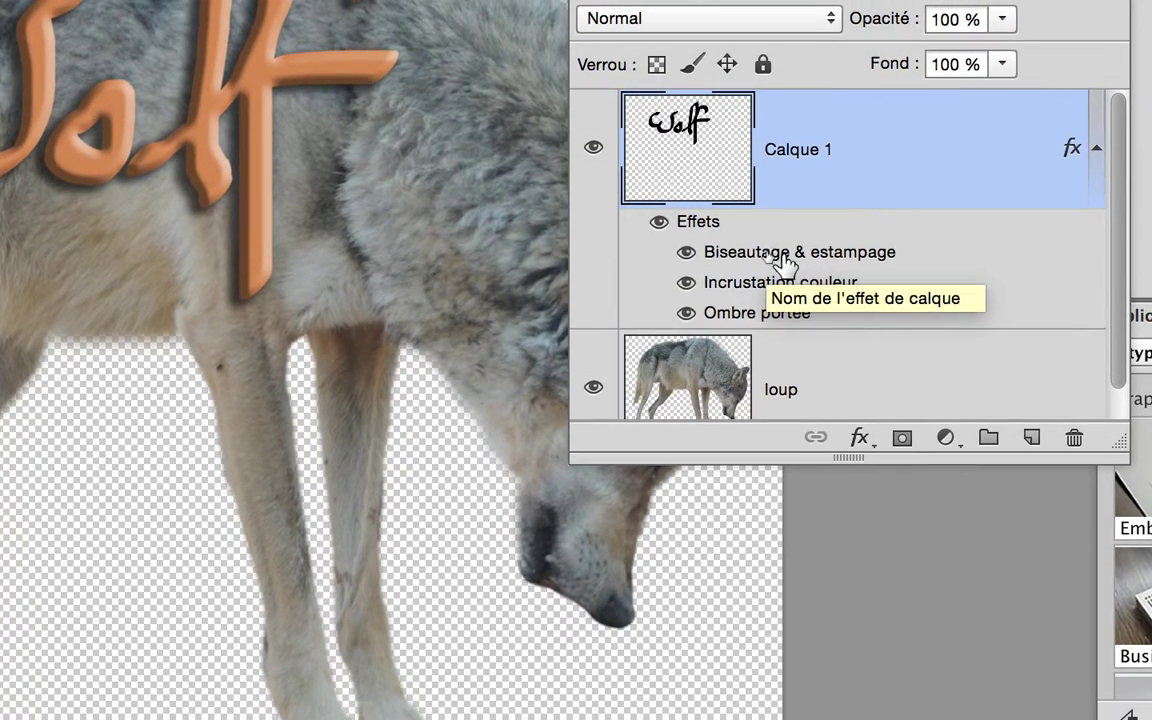
- Add a Texture to the lettering's bevel with a coarse black-and-white grain pattern, set its relief to +47 %, and apply the style
double_click(778, 255)
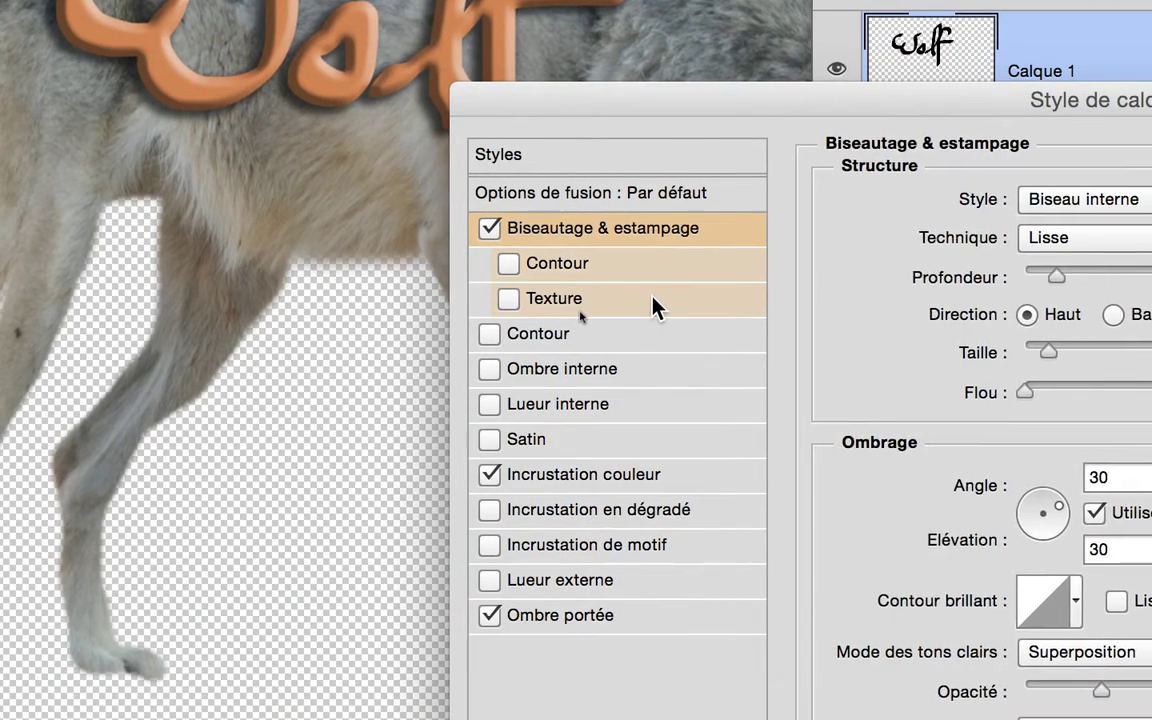
left_click(628, 311)
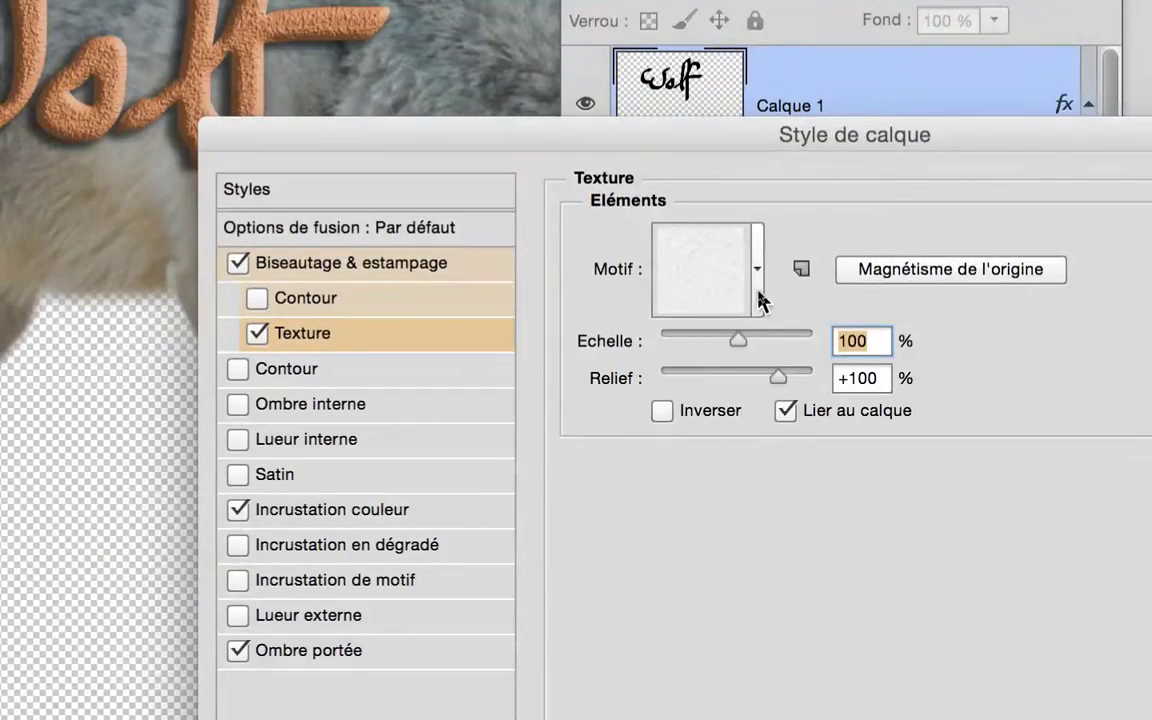
left_click(759, 298)
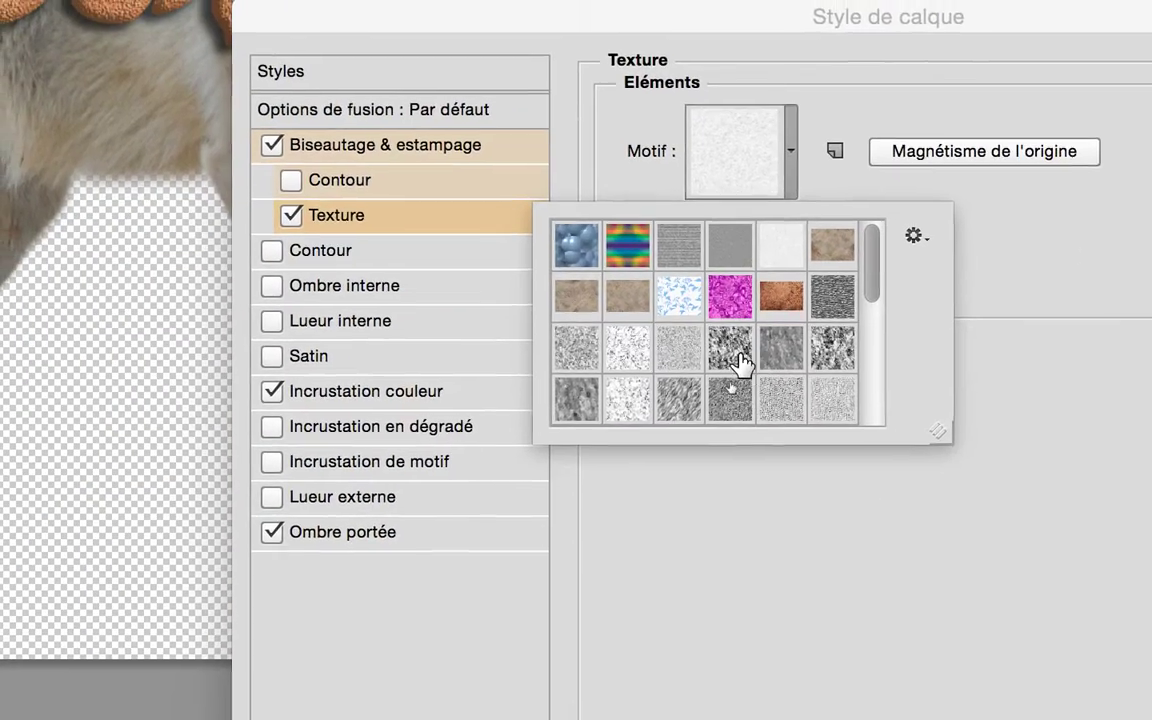
left_click(741, 358)
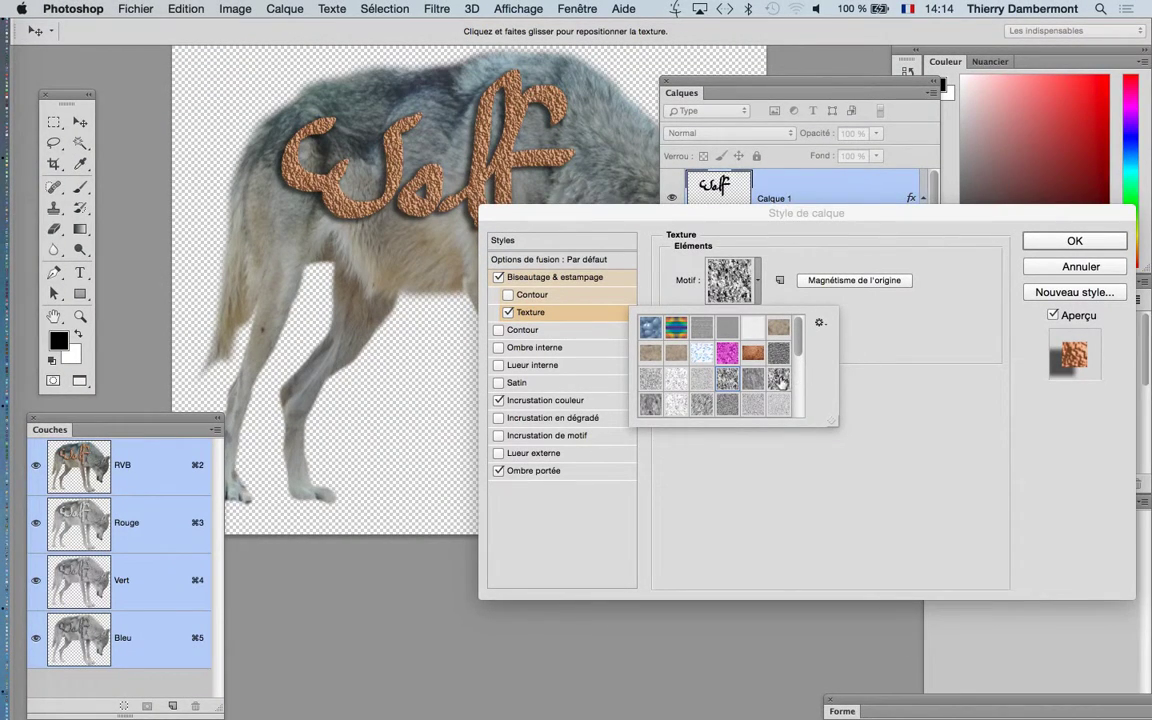
left_click(778, 378)
left_click(840, 348)
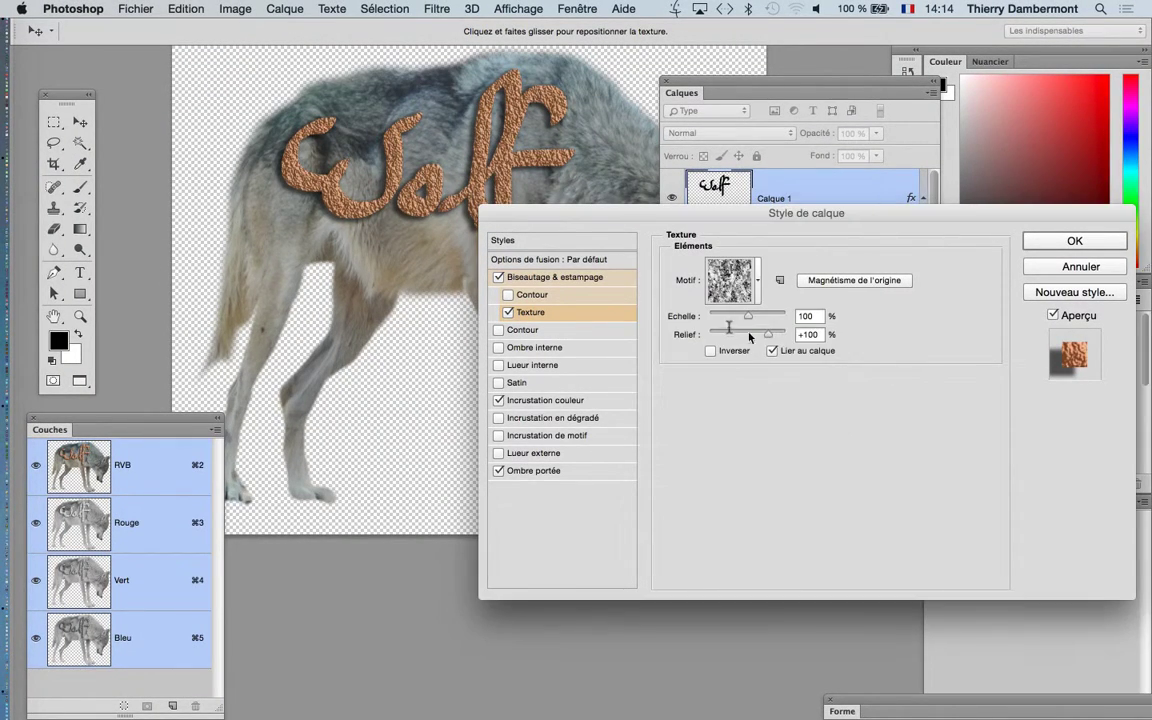
left_click_drag(748, 335, 757, 337)
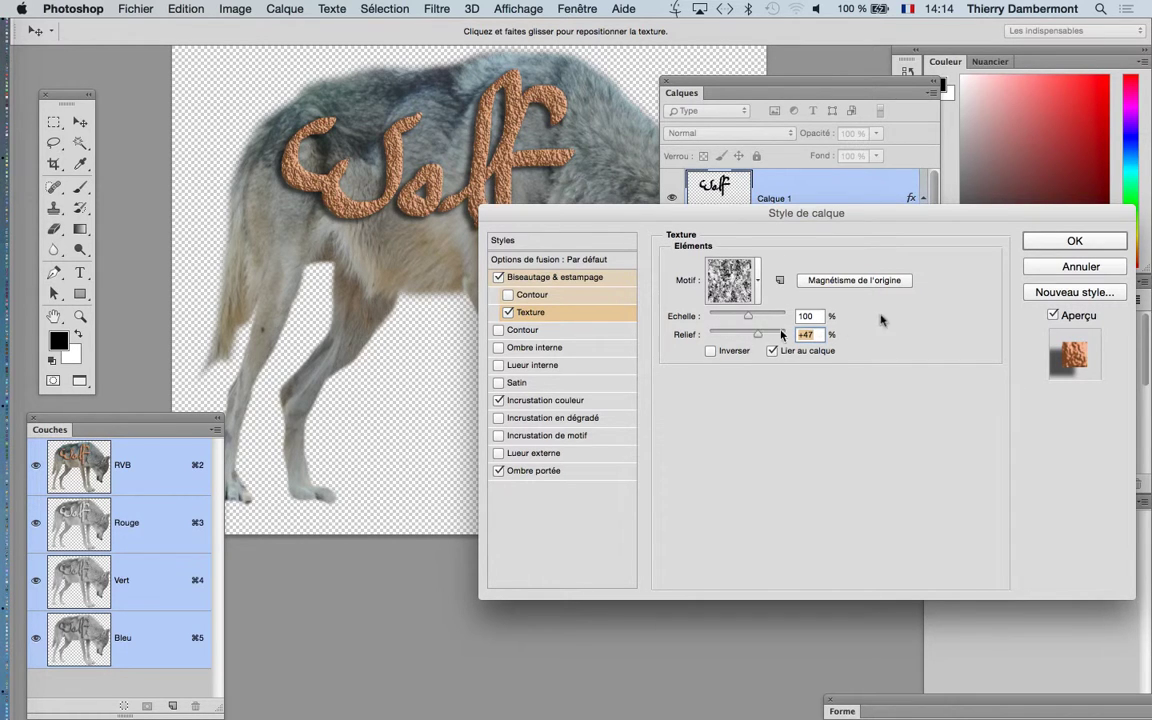
left_click(1035, 241)
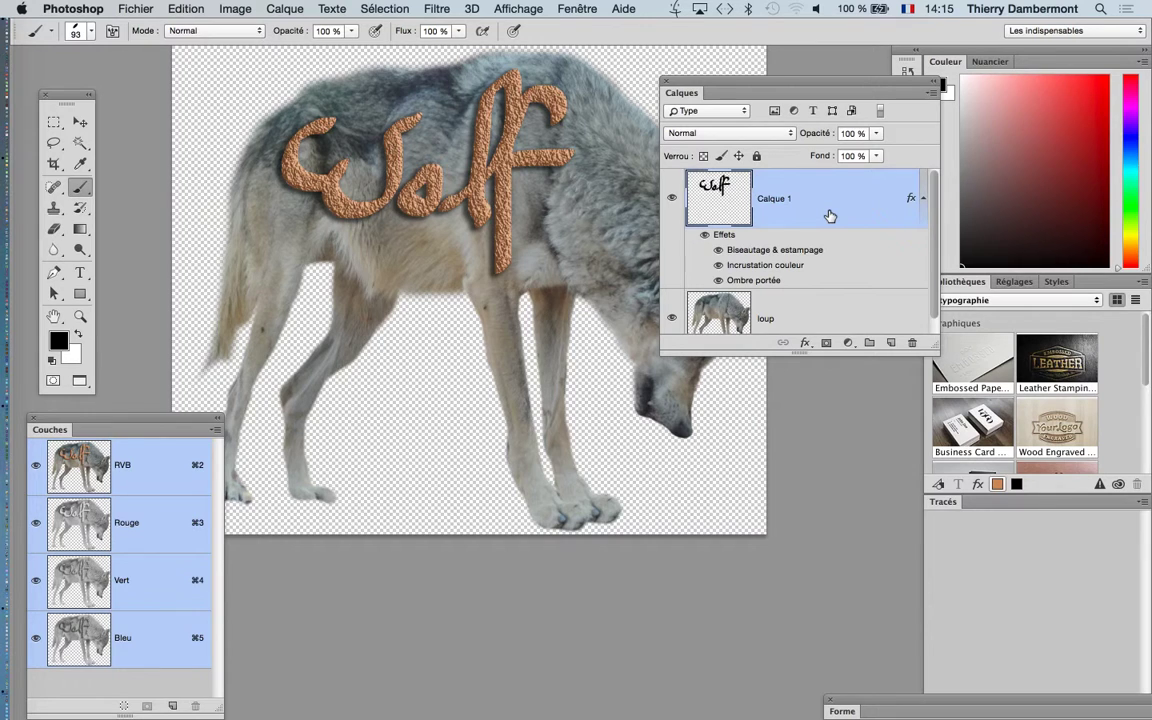
- Reopen the lettering's Ombre portée settings, set the shadow angle to 131° using global lighting, and apply the layer style
double_click(770, 282)
left_click(745, 309)
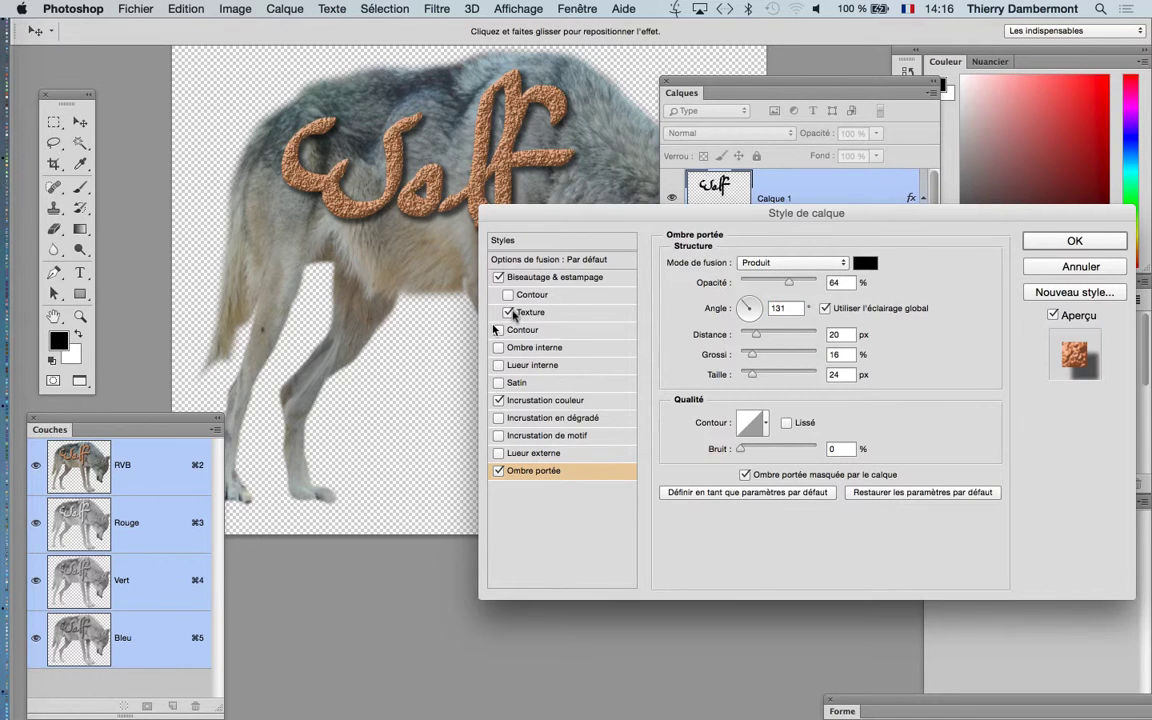
left_click(1042, 248)
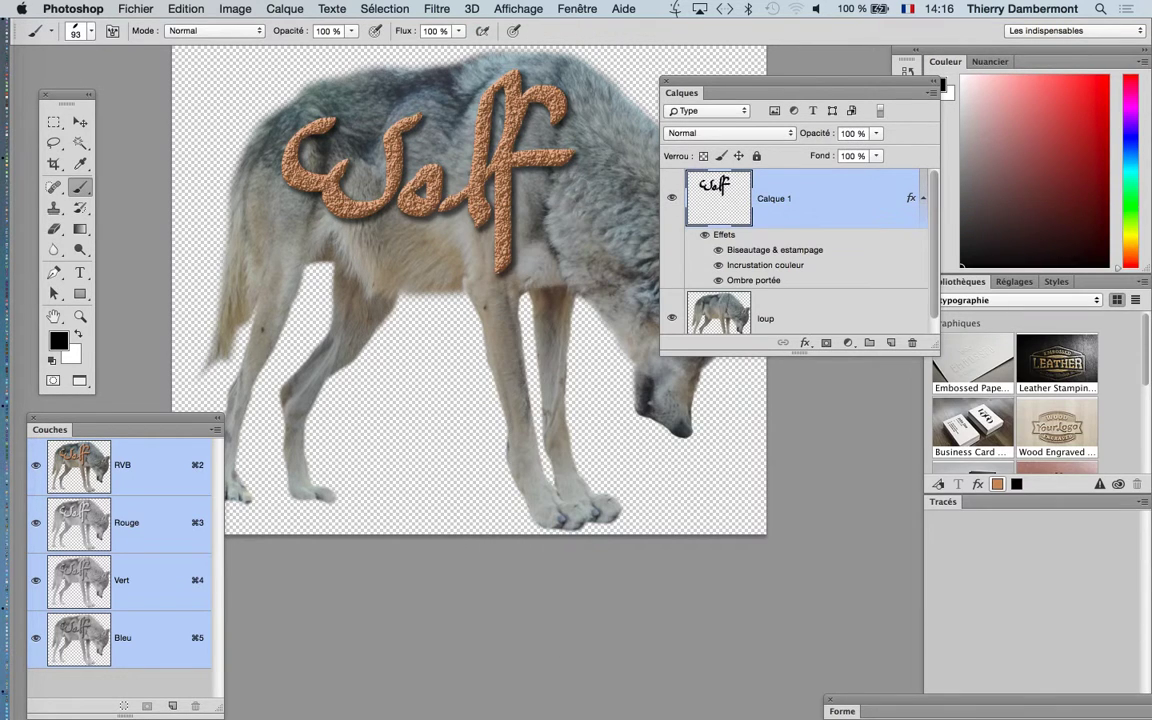
- Display the Styles presets, detach them as a floating panel over the canvas and enlarge it to show all of them
left_click(595, 8)
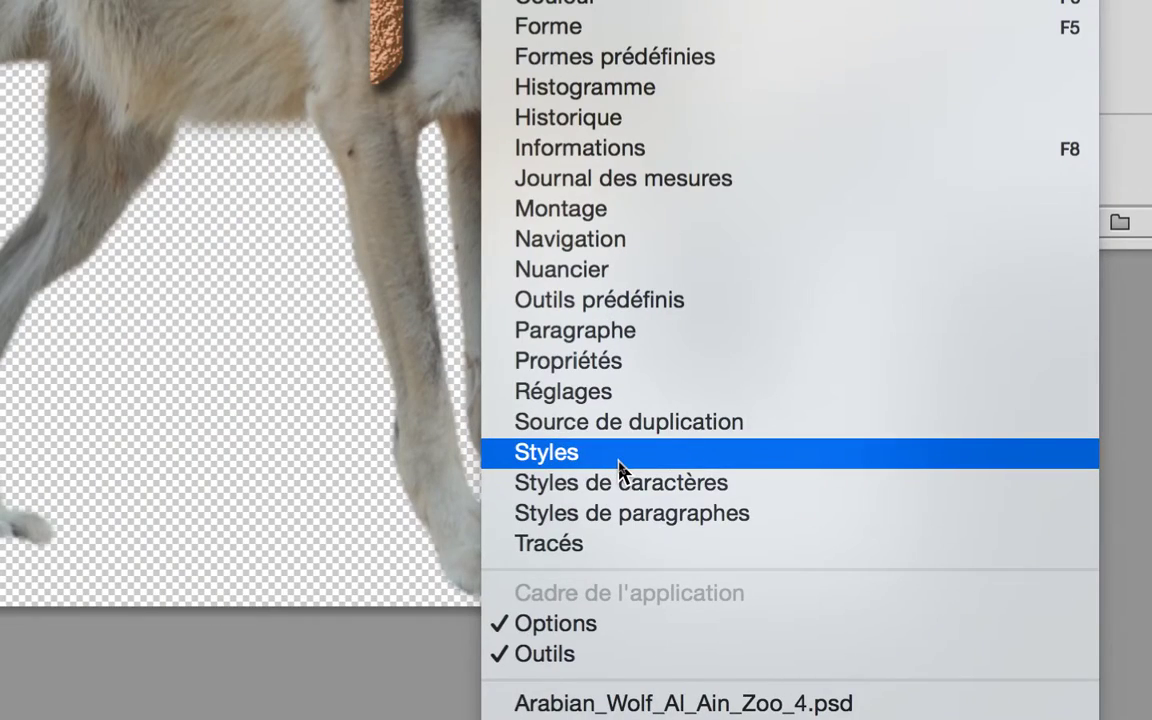
left_click(619, 462)
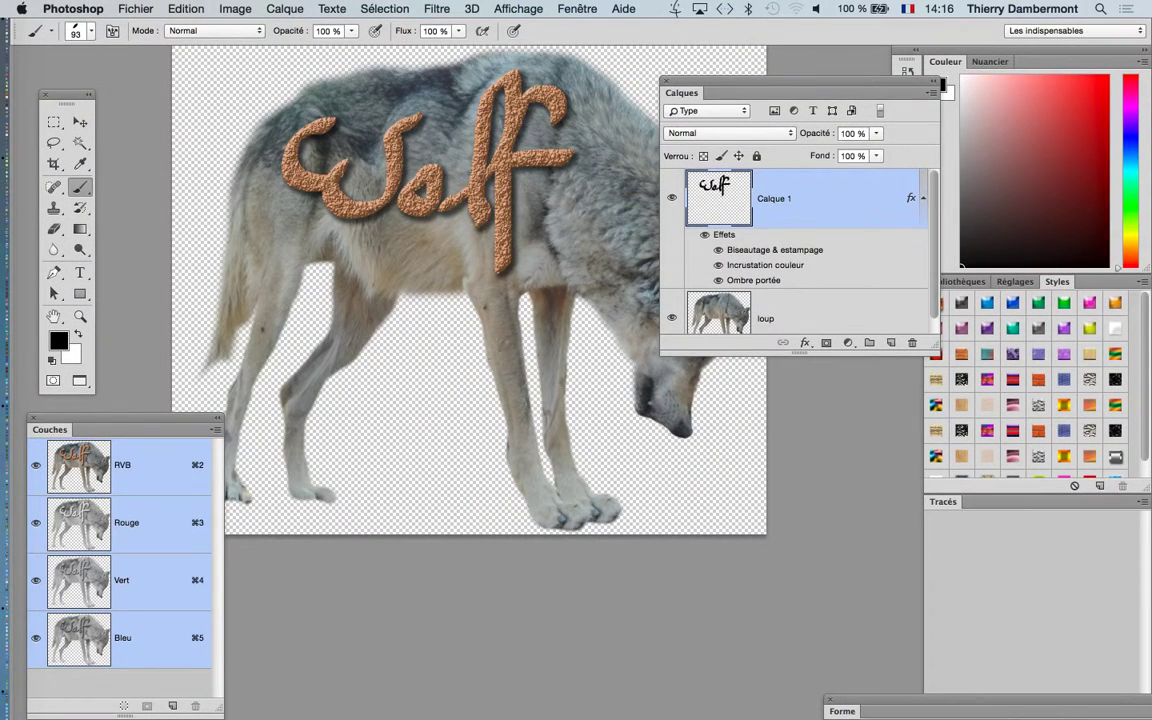
left_click_drag(1050, 281, 306, 122)
left_click_drag(449, 225, 554, 620)
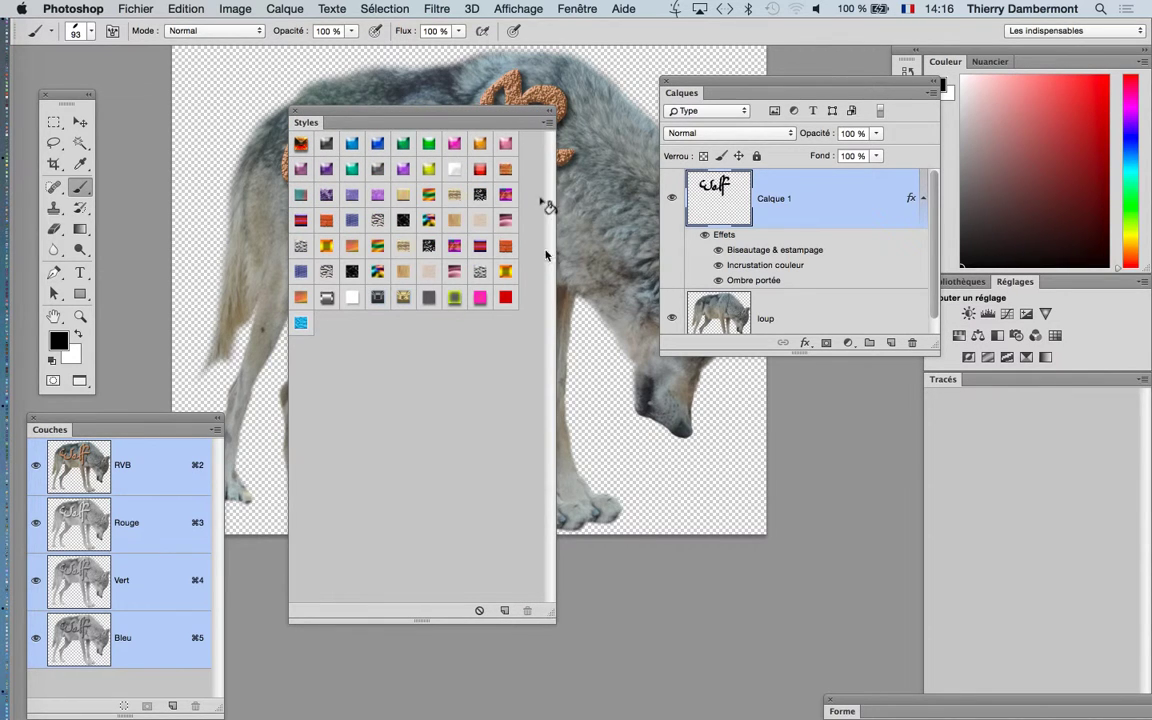
- Switch the Styles presets display to Grande vignette
left_click(547, 123)
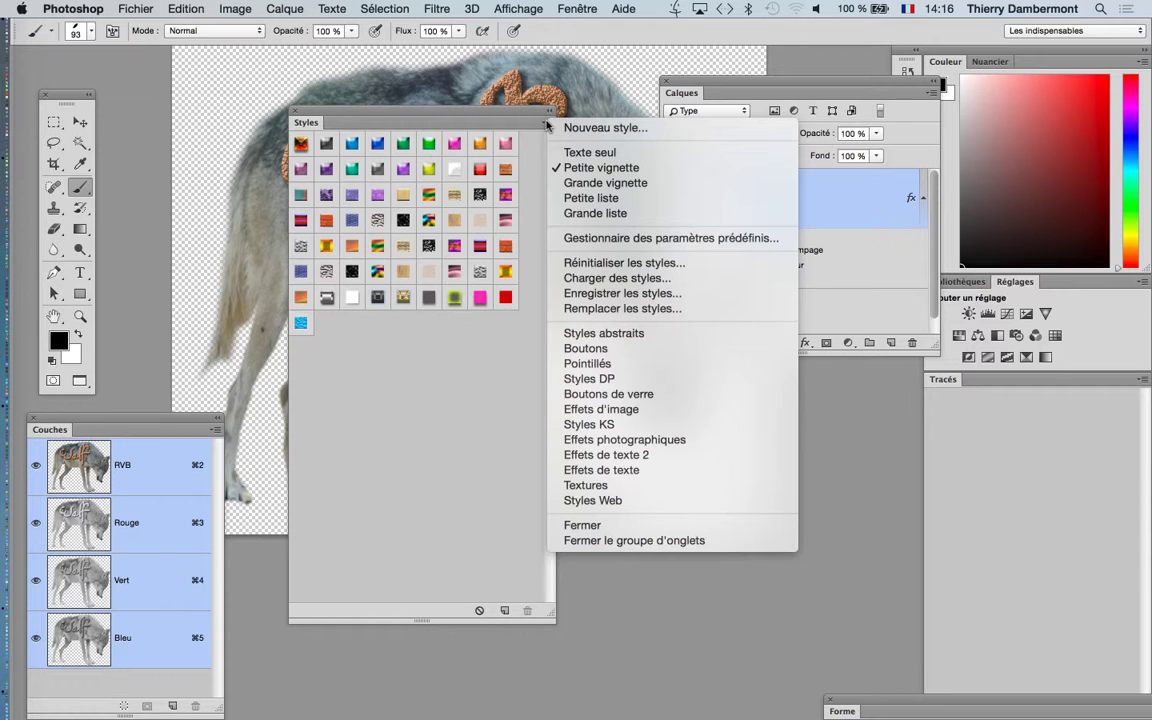
left_click(468, 108)
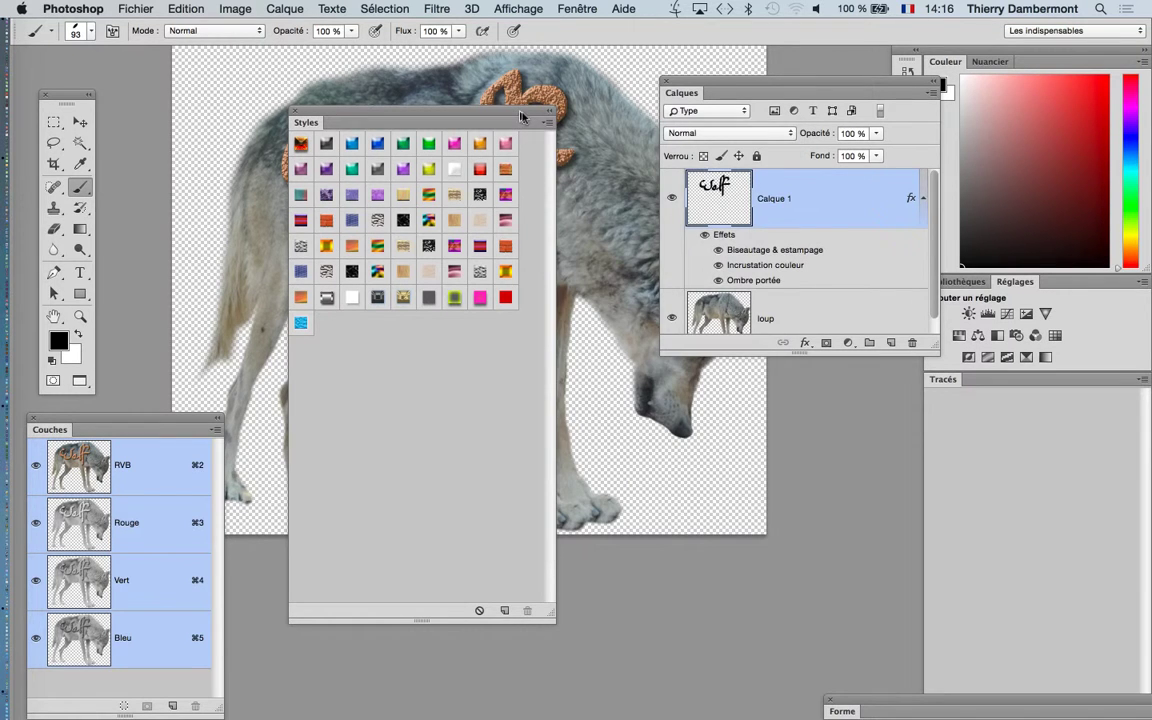
left_click(547, 122)
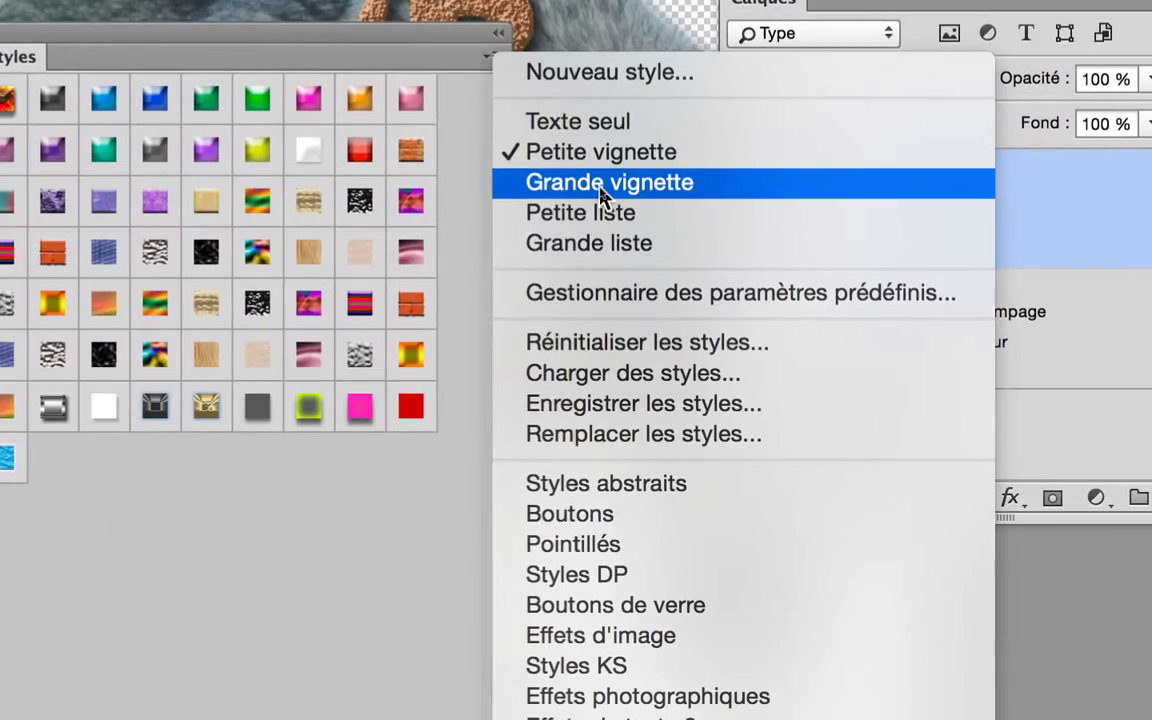
left_click(600, 186)
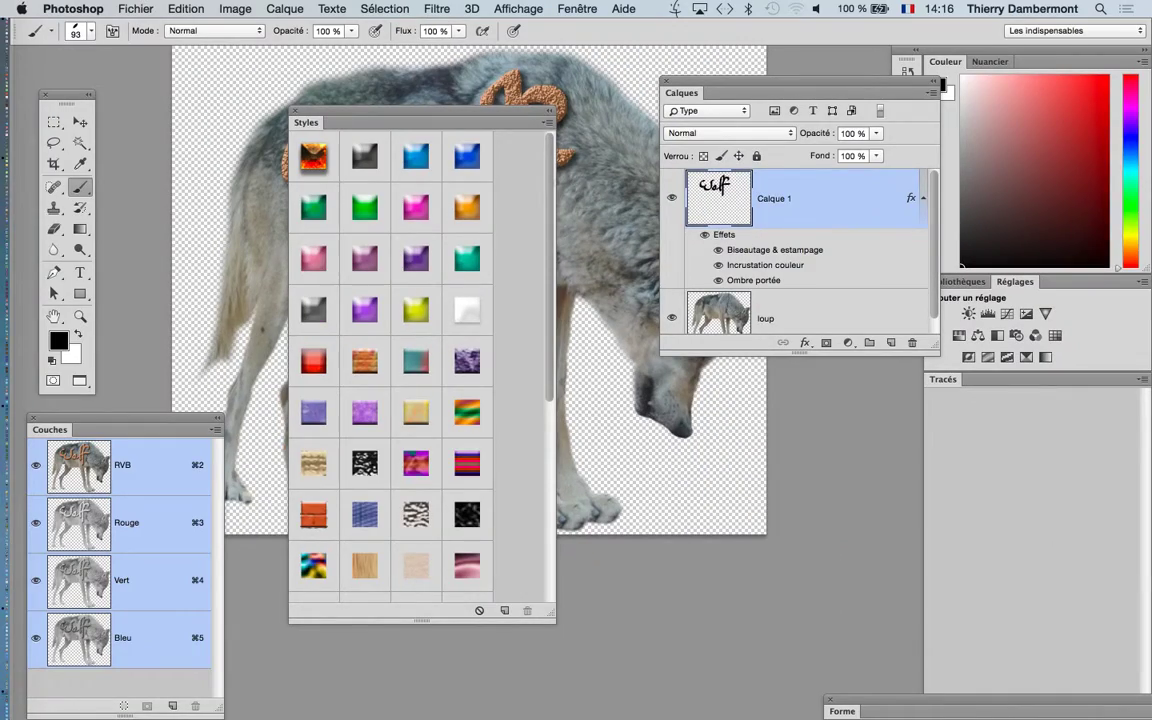
- Append the Boutons de verre set to the current style presets and view the added styles at the end of the list
left_click(547, 122)
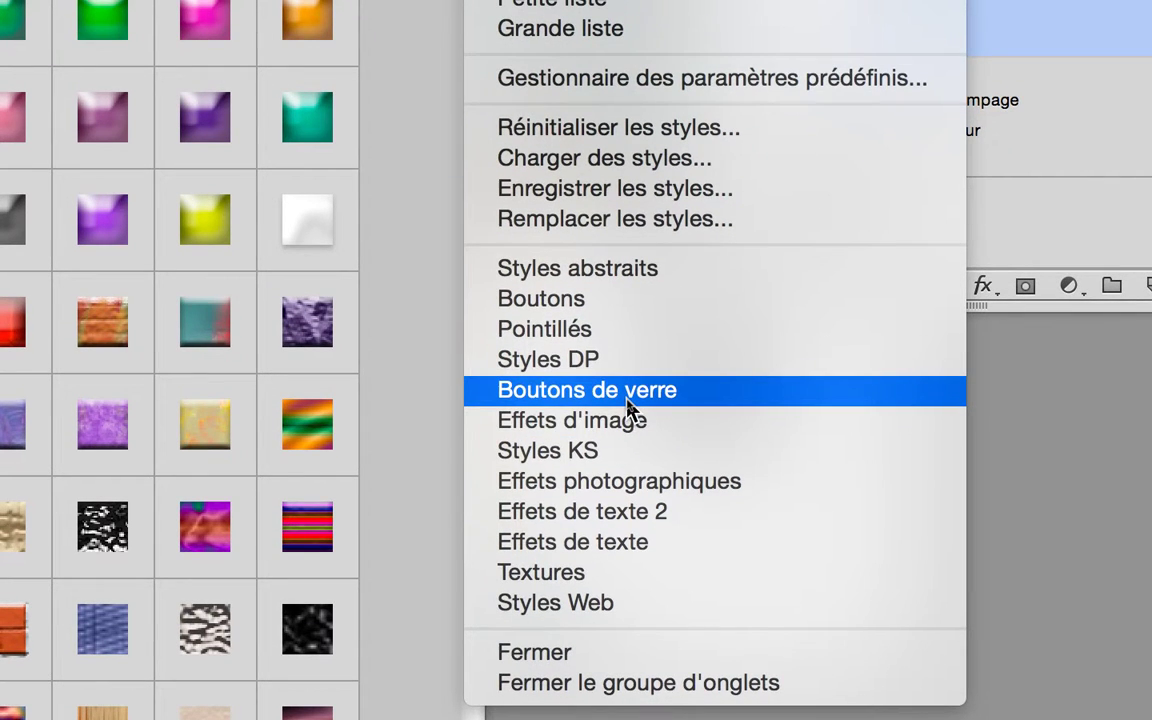
left_click(628, 395)
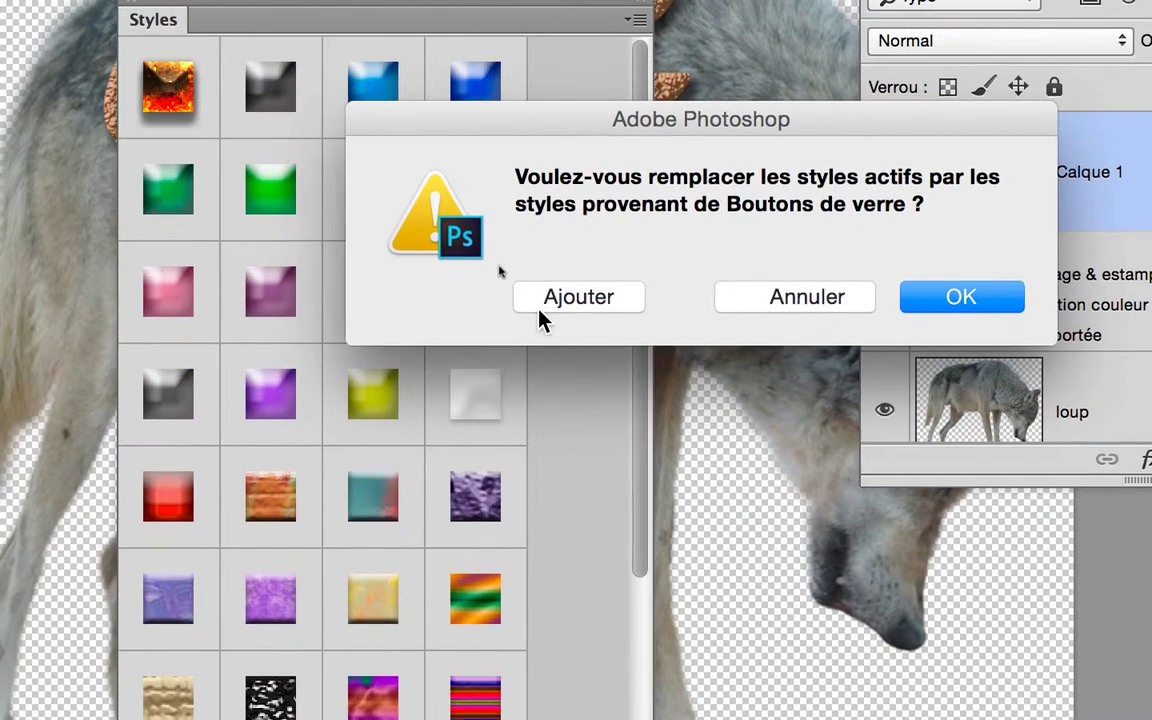
left_click(477, 305)
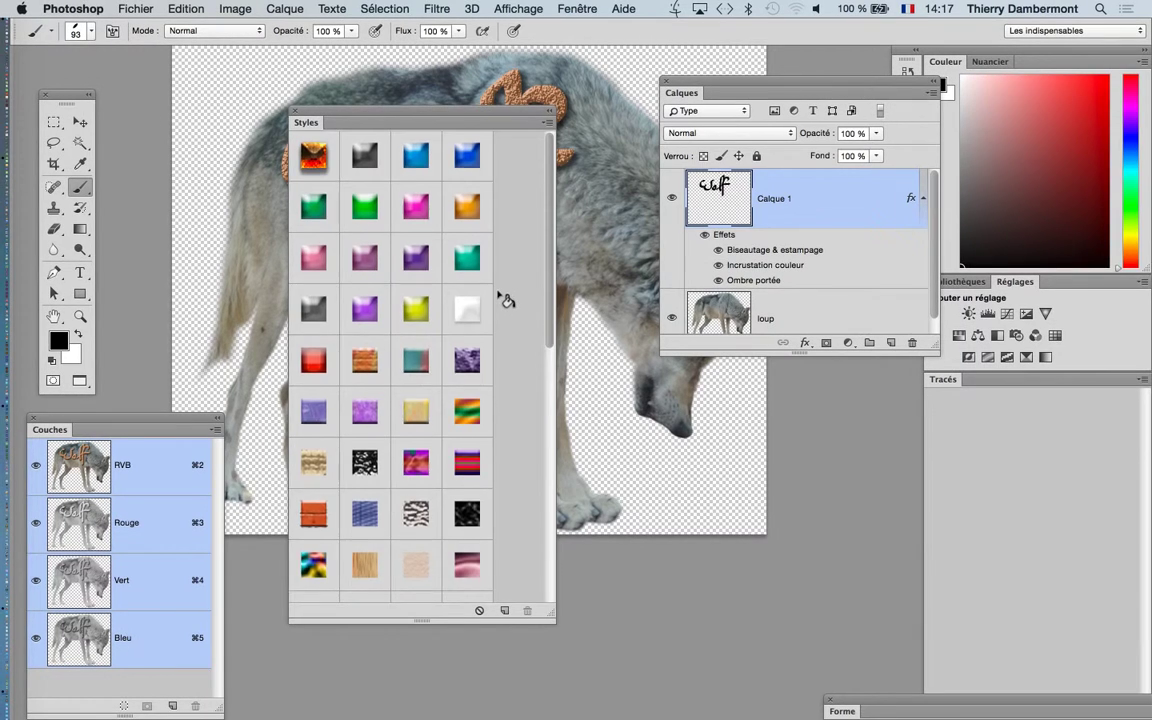
scroll(553, 374, "down", 3)
scroll(506, 301, "down", 5)
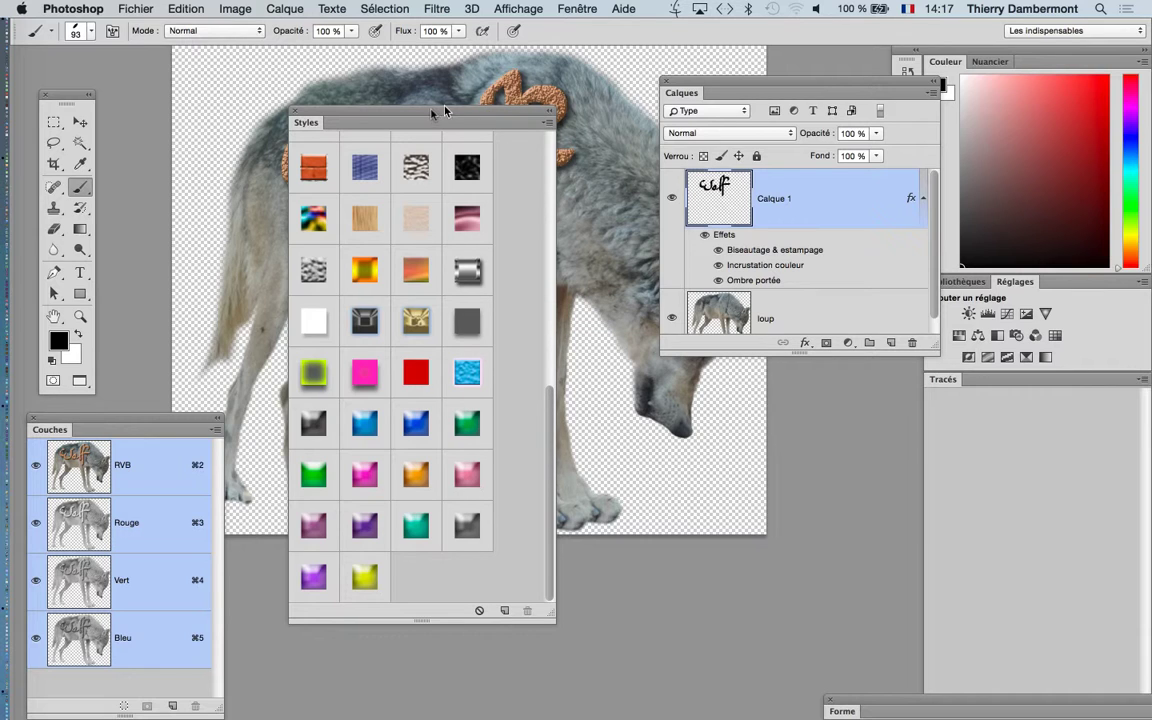
- Shift the floating Styles panel up slightly and start creating a new style preset from the effects of Calque 1
left_click_drag(423, 115, 401, 73)
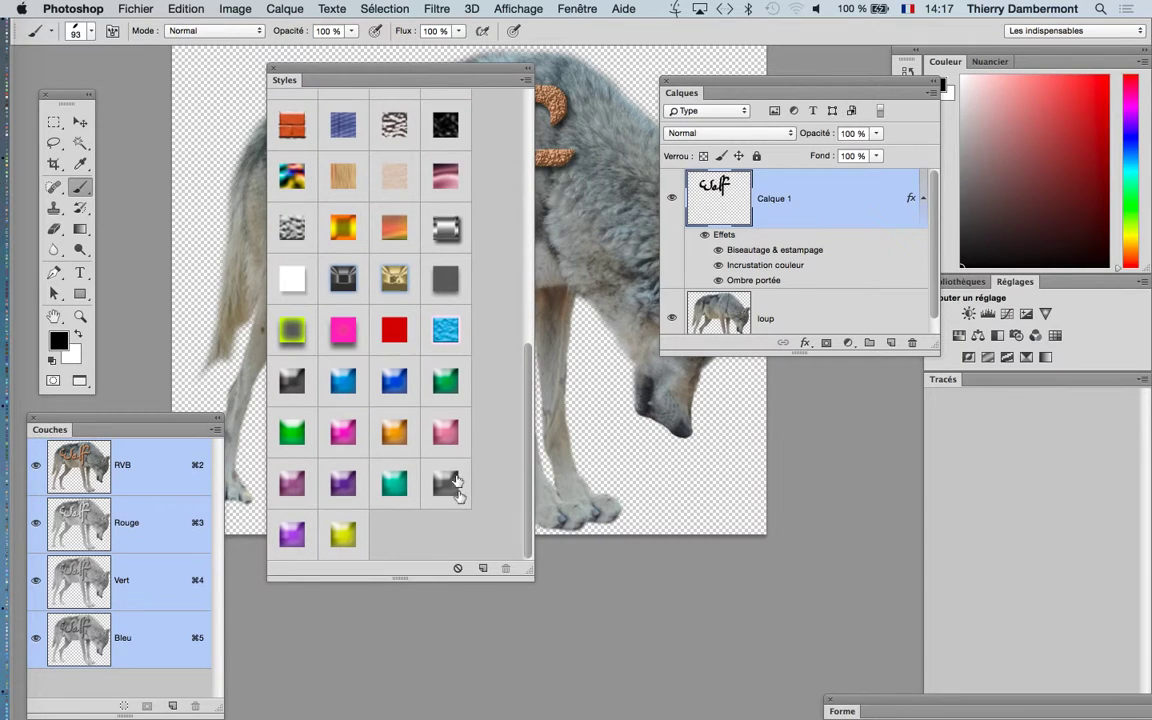
left_click(482, 568)
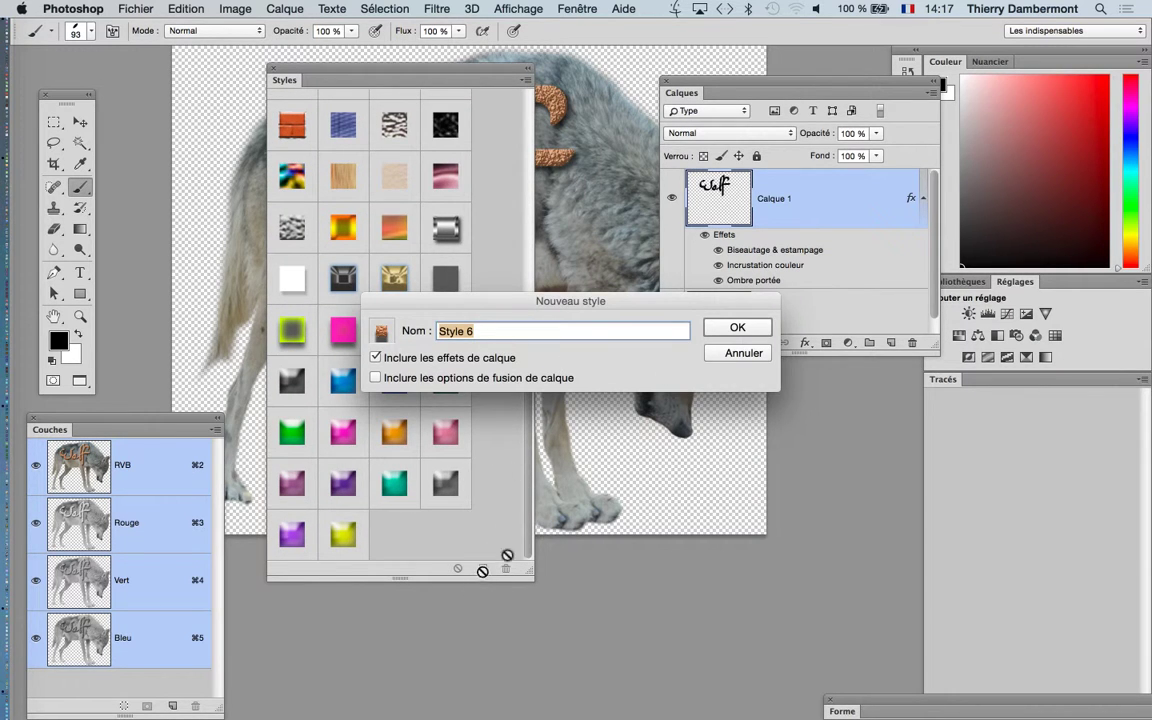
left_click(743, 353)
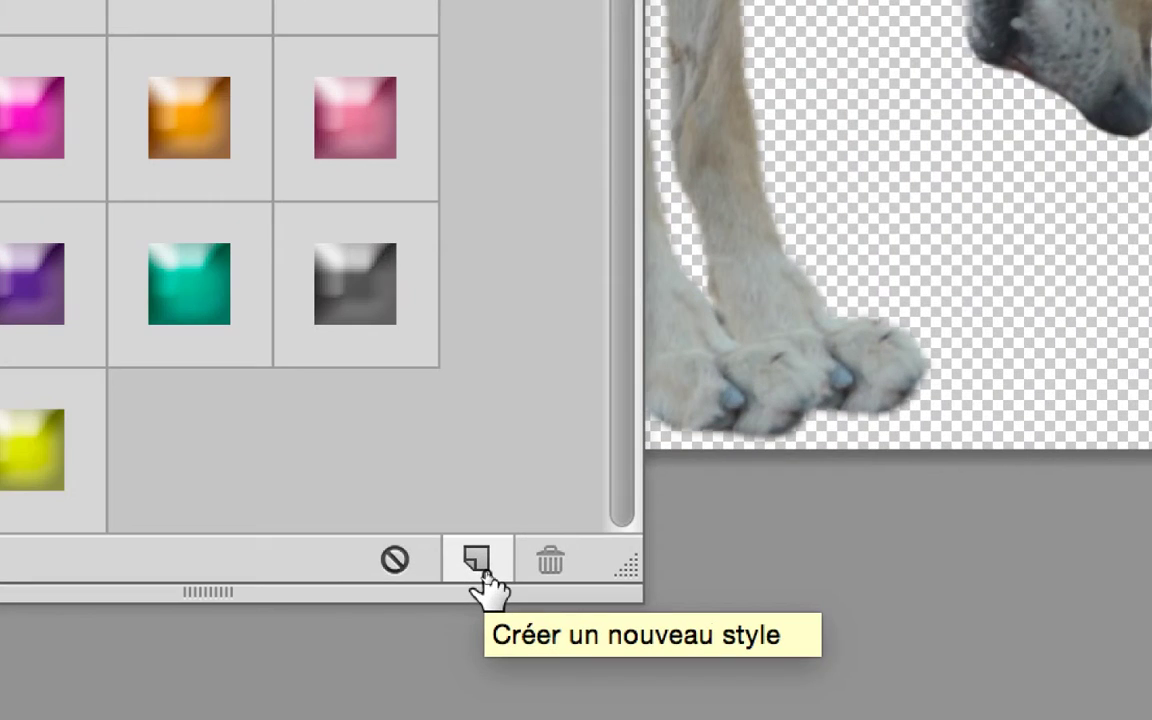
left_click(478, 562)
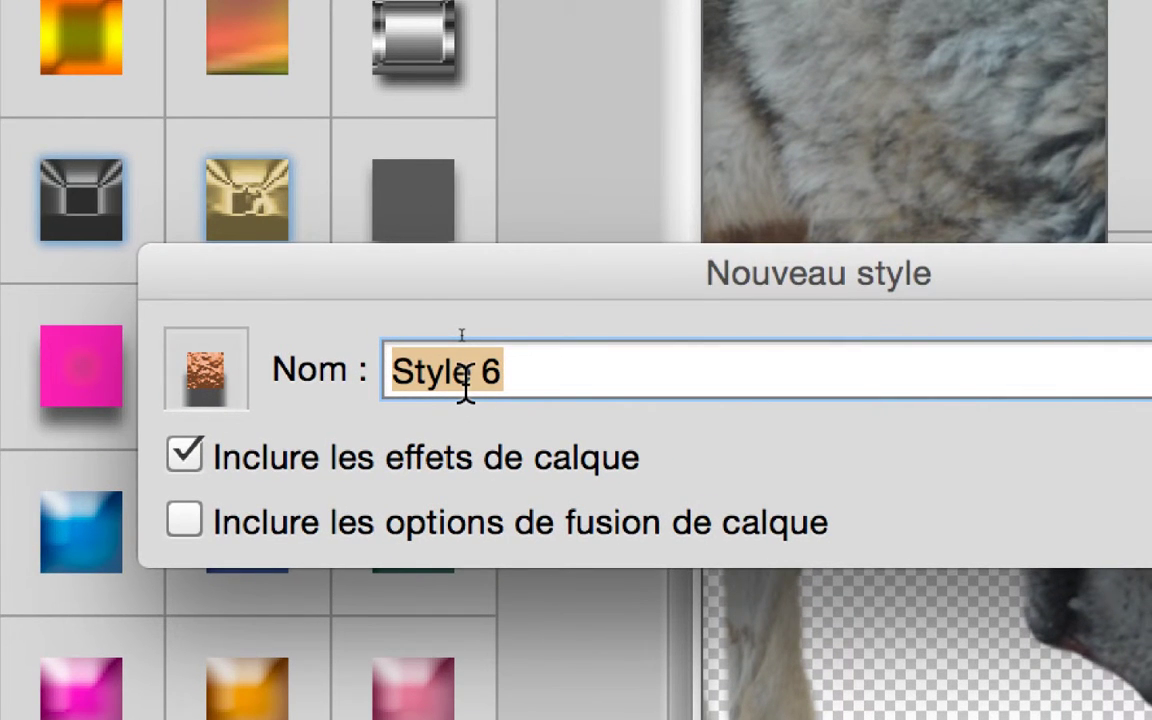
type("effe")
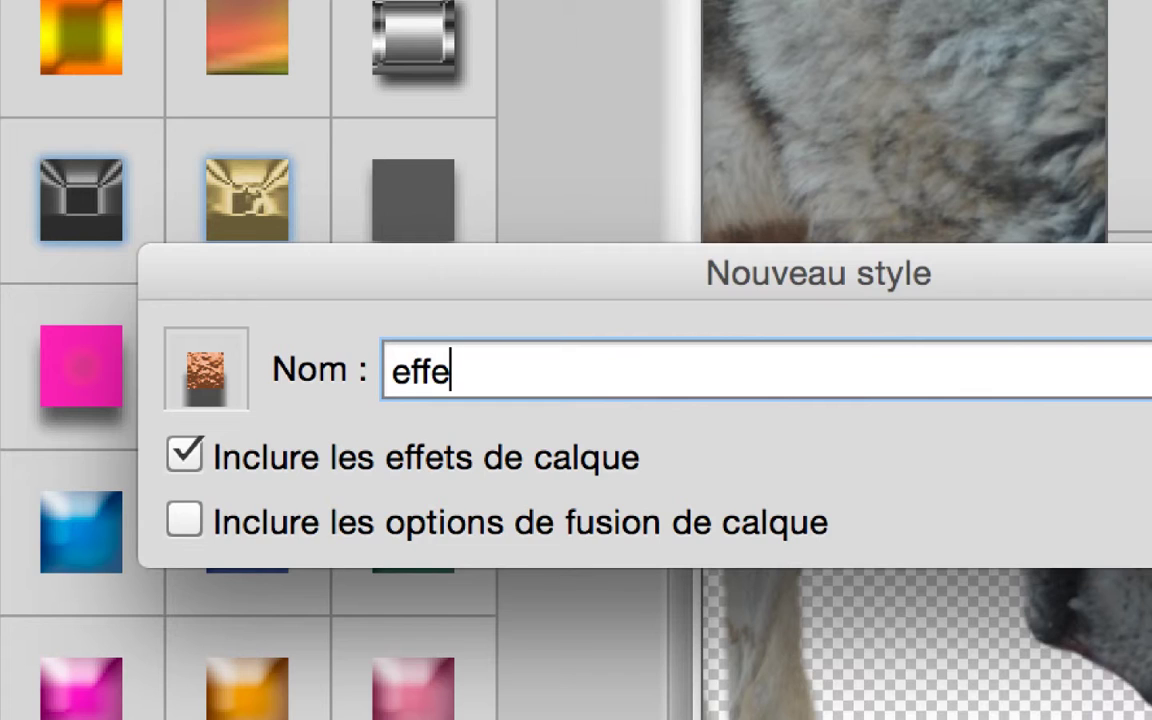
type("t cuivre (")
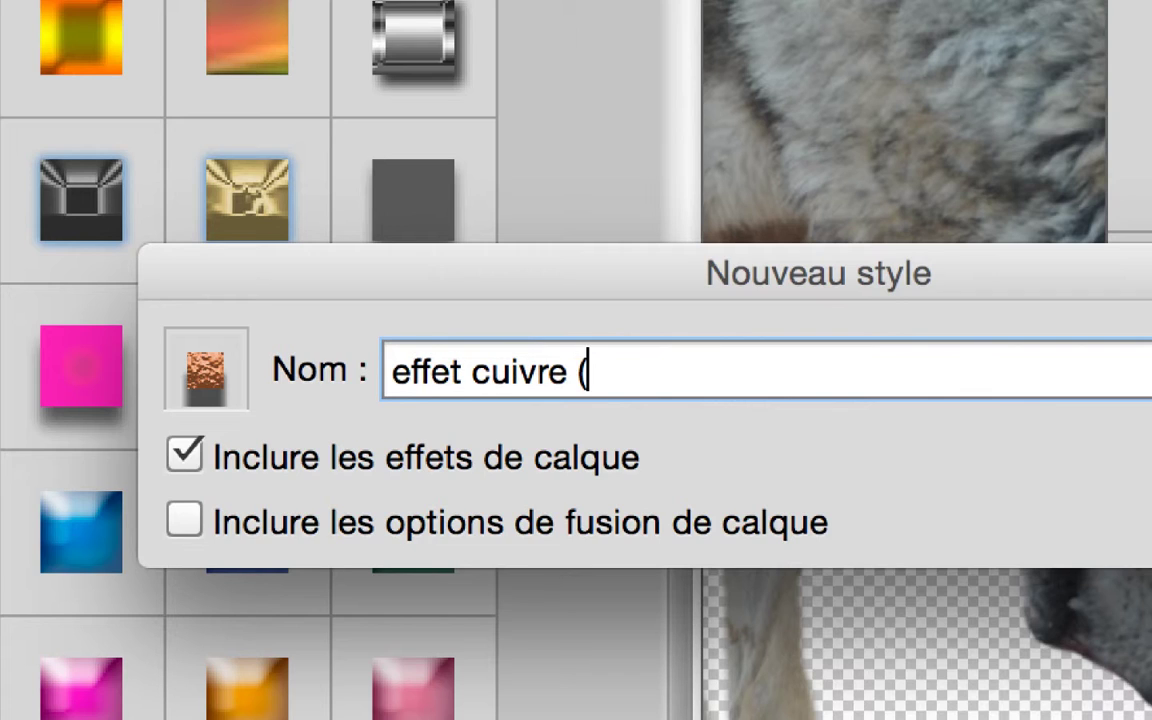
type("texte WOLF")
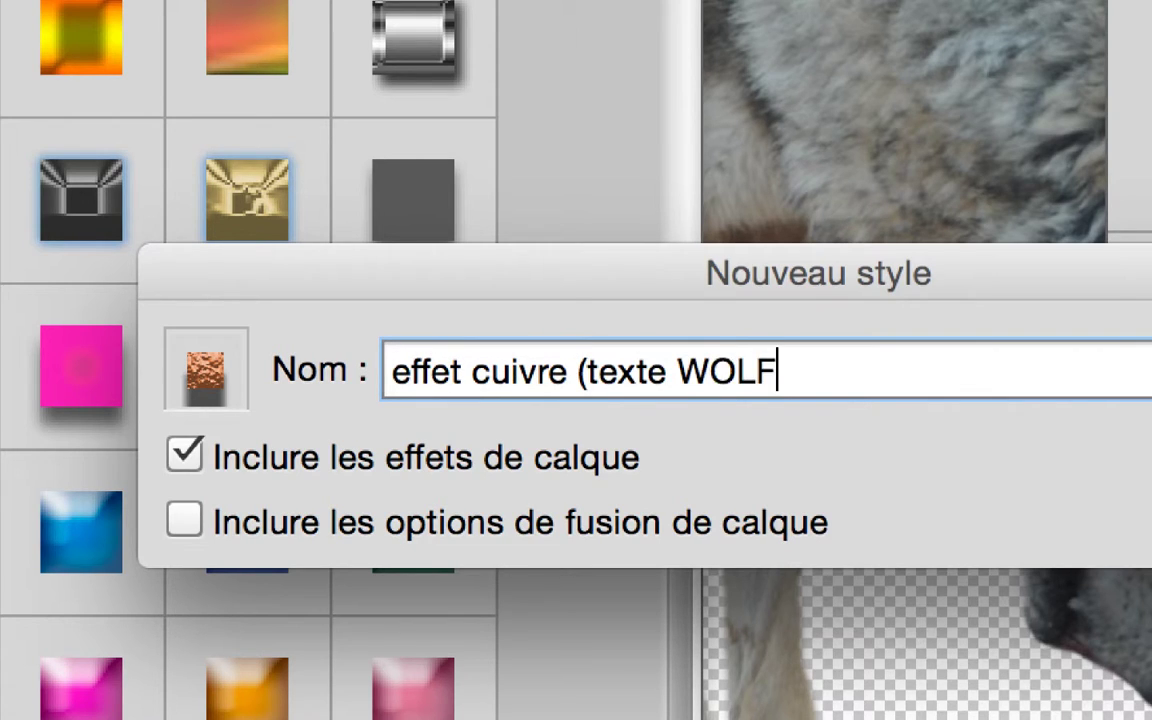
type(" e\"n janvier ")
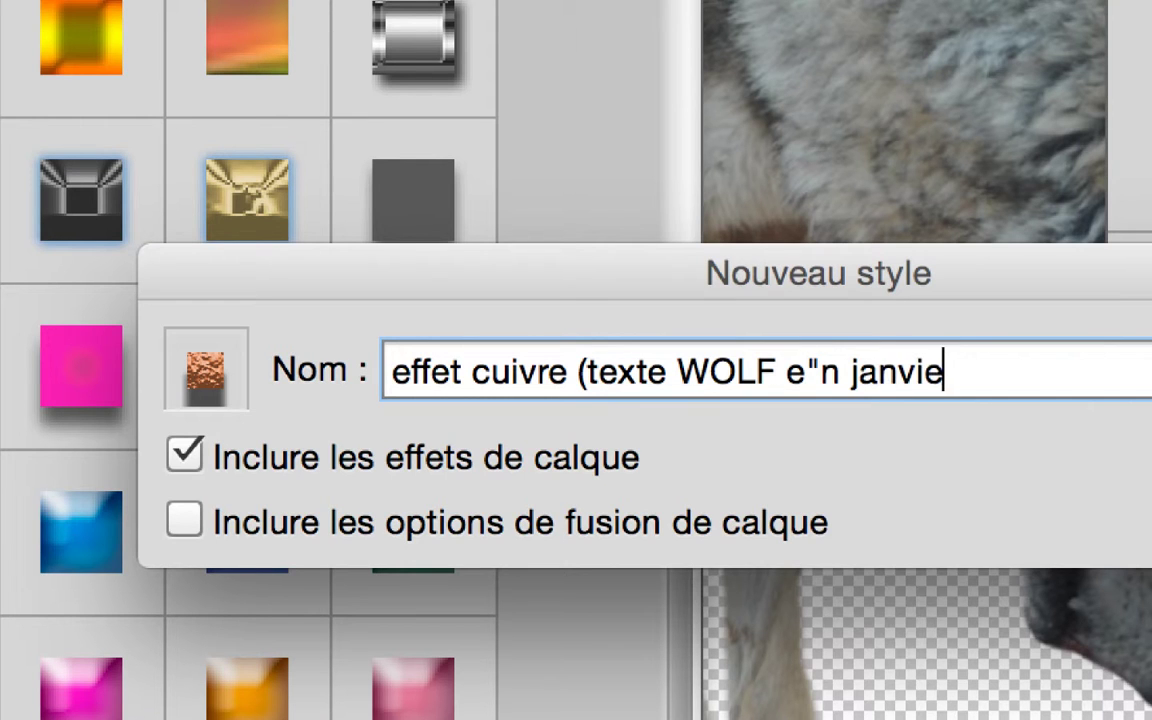
type("2017)")
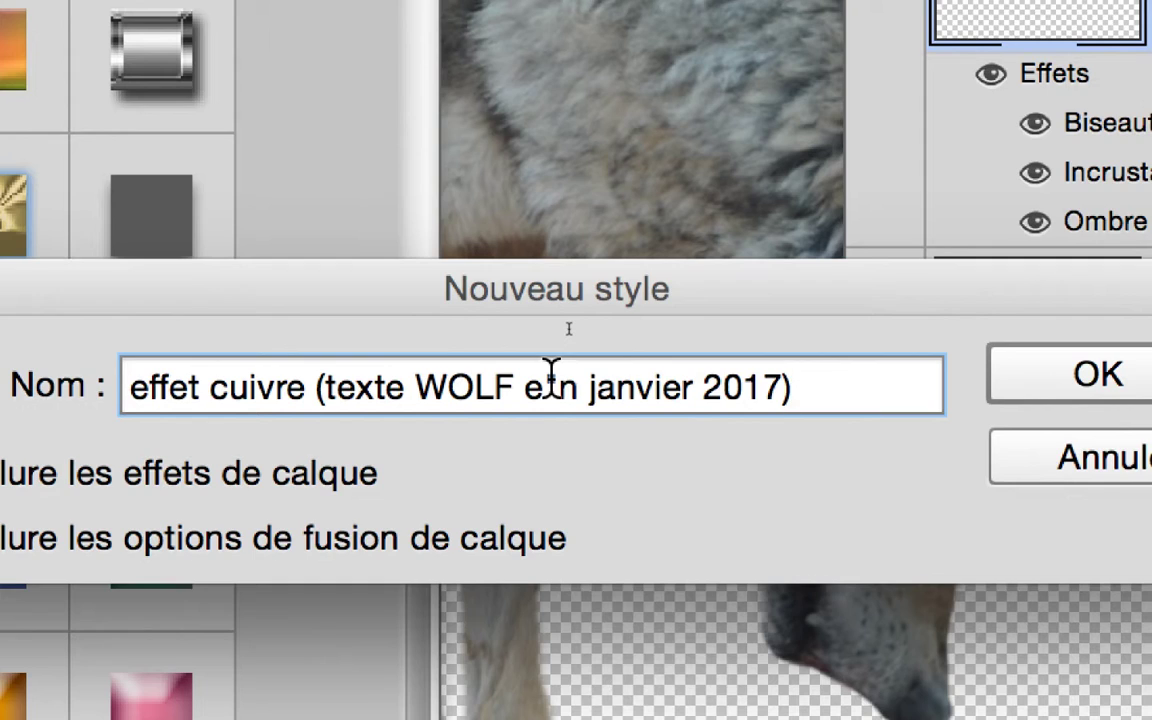
key("super+a")
key("BackSpace")
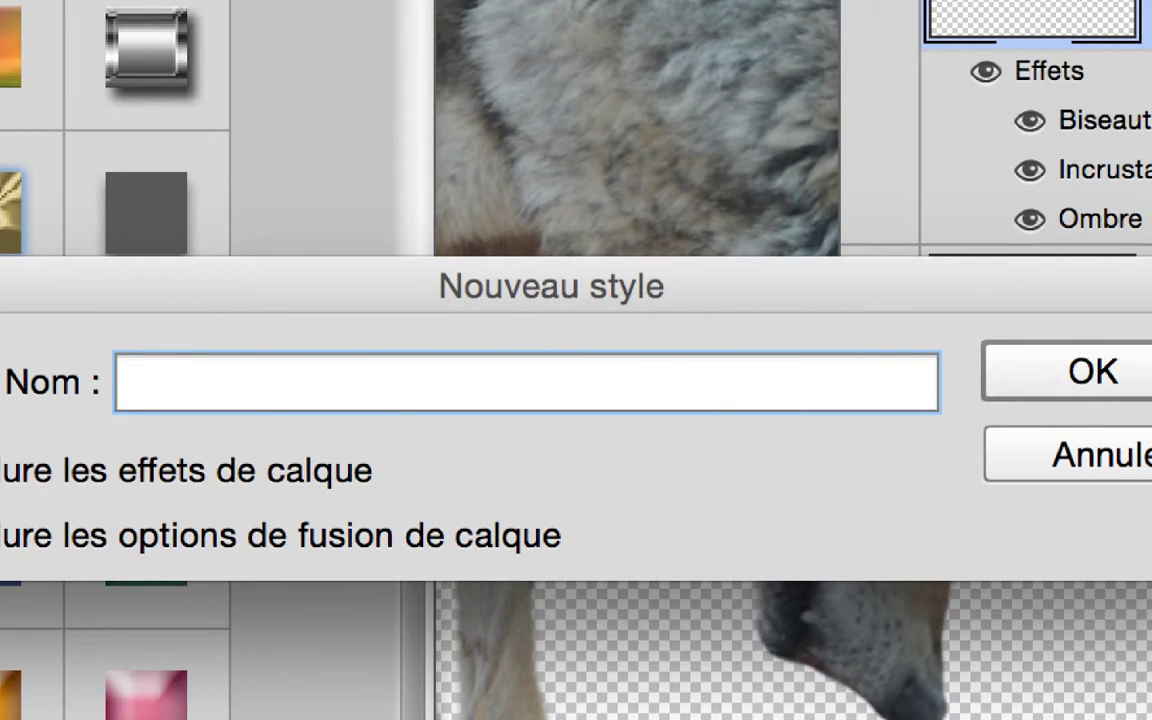
key("super+z")
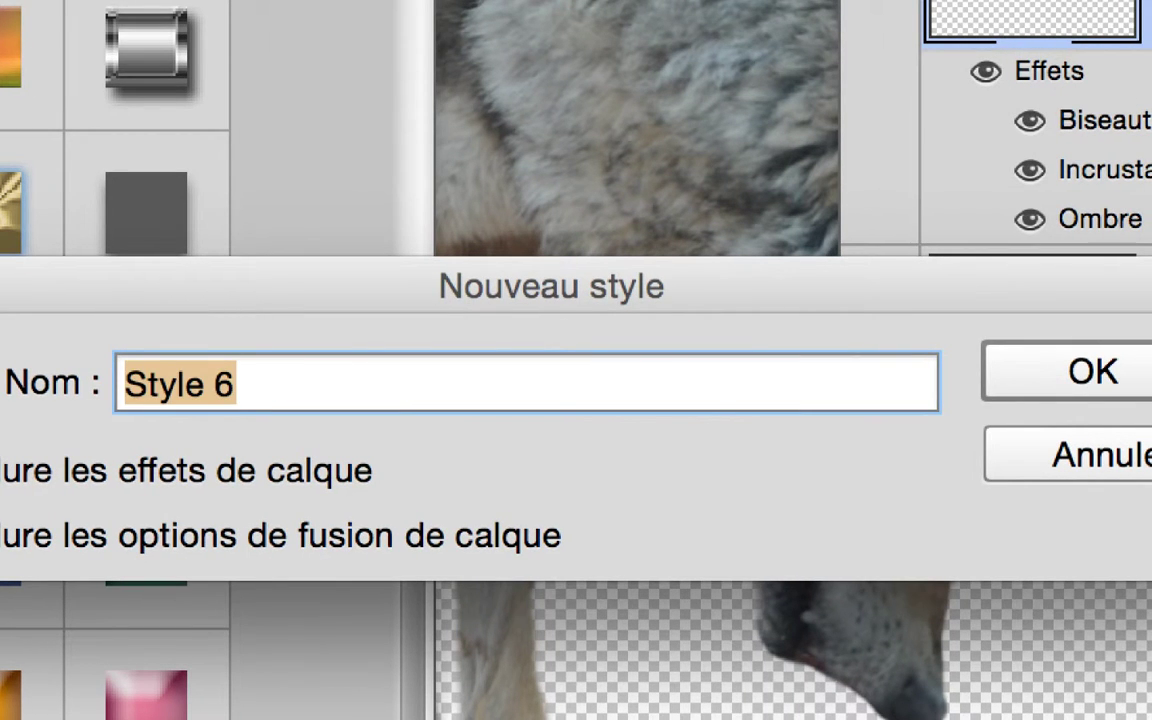
- Name the new style "effet cuivre (texte WOLF en janvier 2017)" and save it with the layer effects included
type("effet cuivre (")
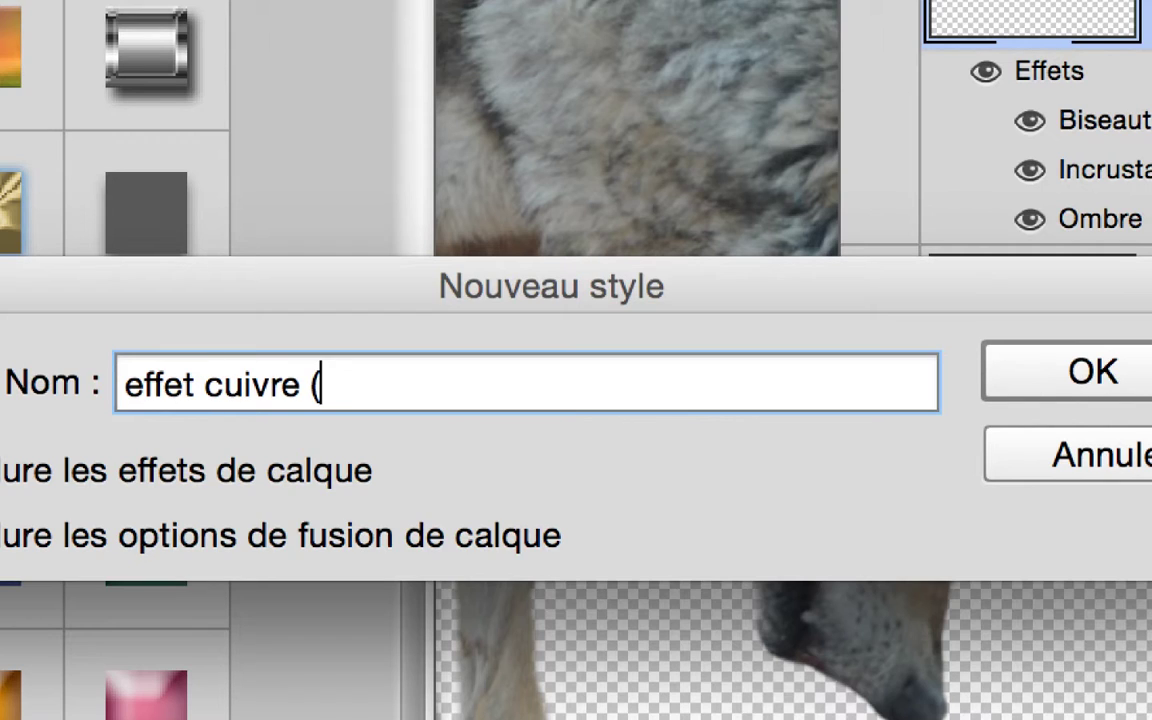
type("texte WO")
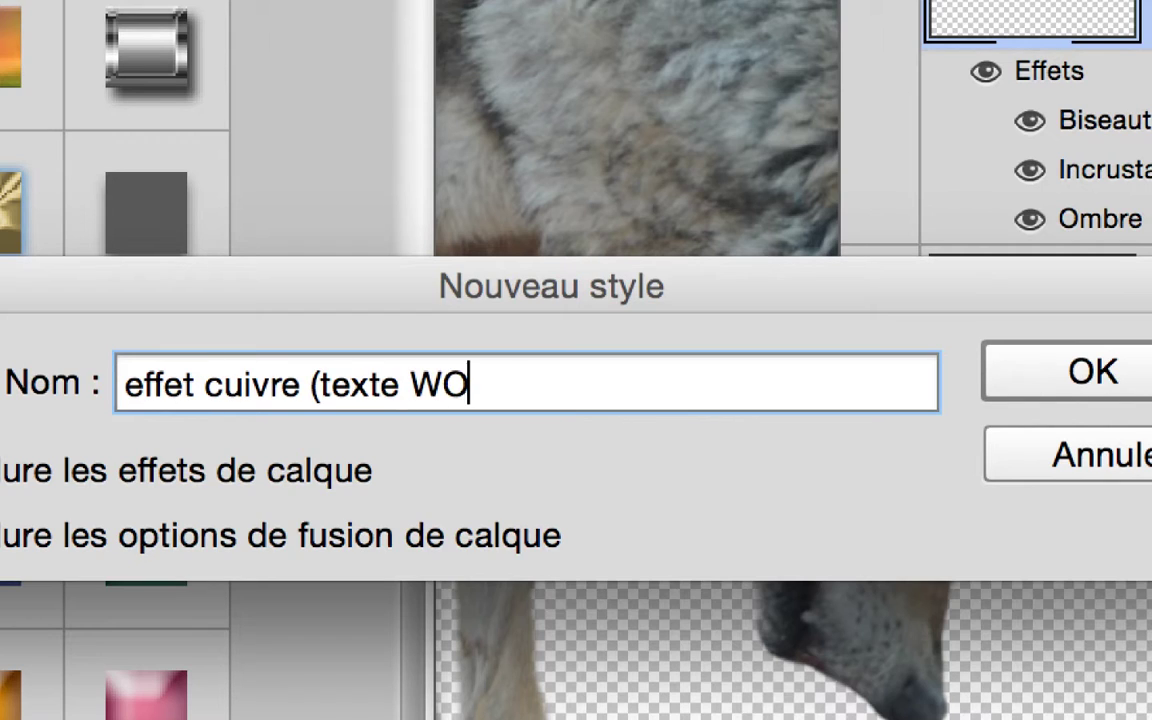
type("LF en janvier ")
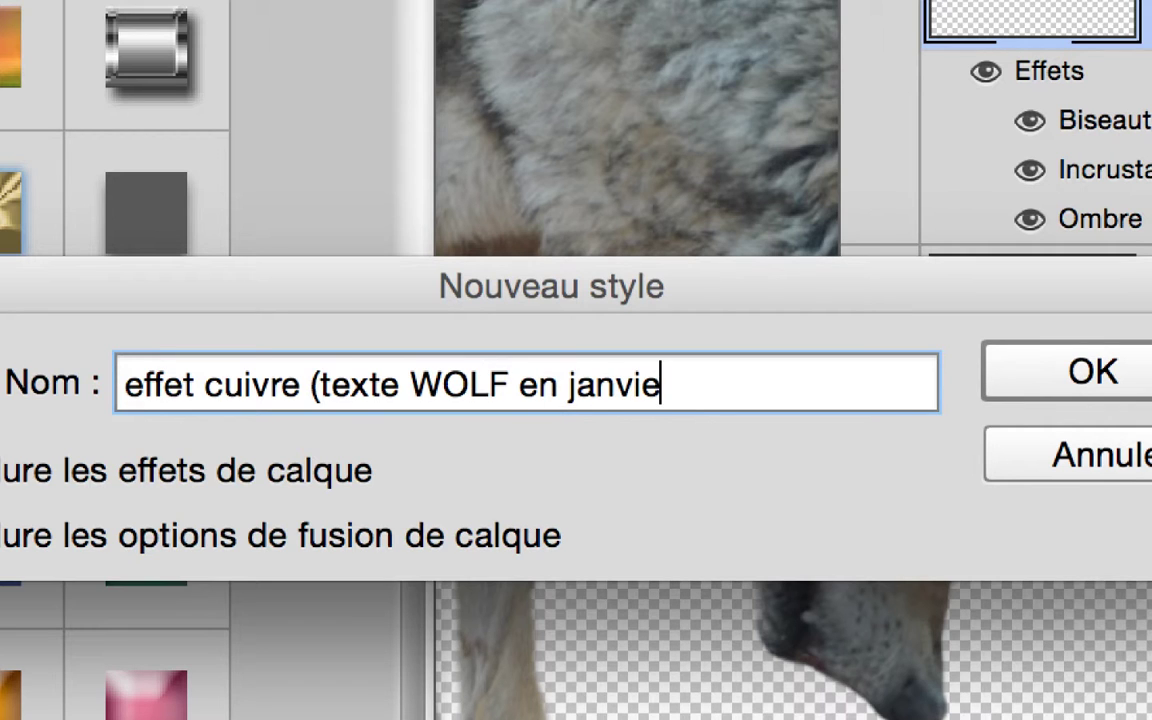
type("2017)")
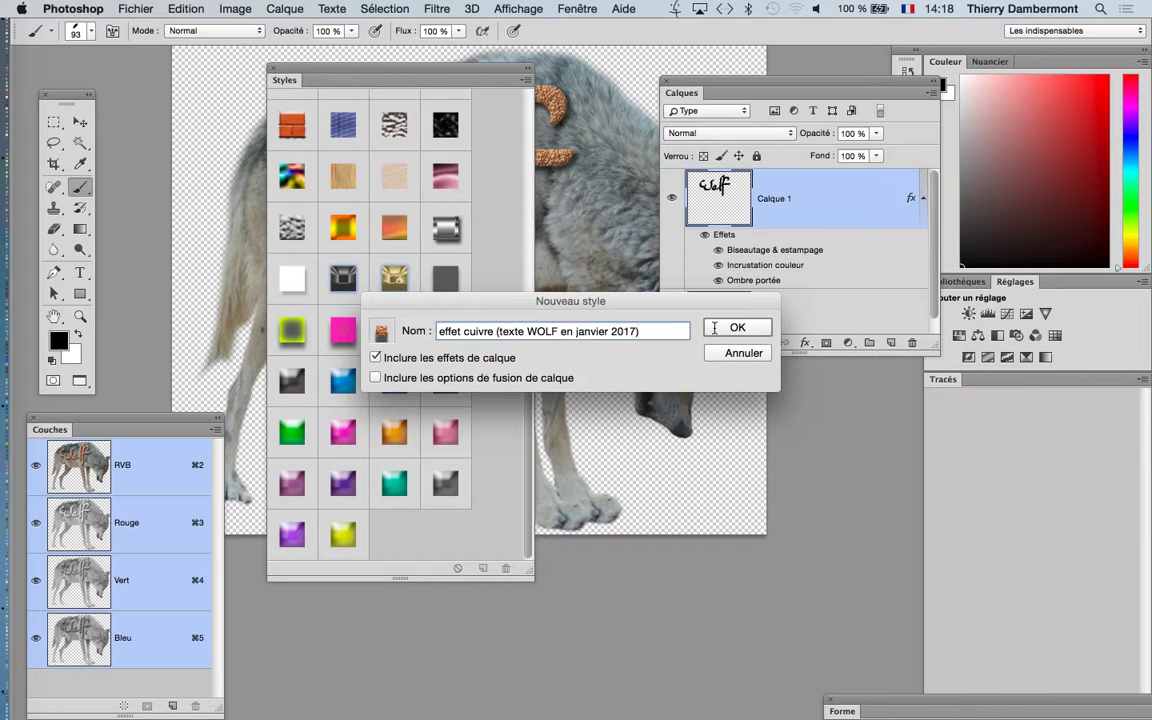
left_click(735, 328)
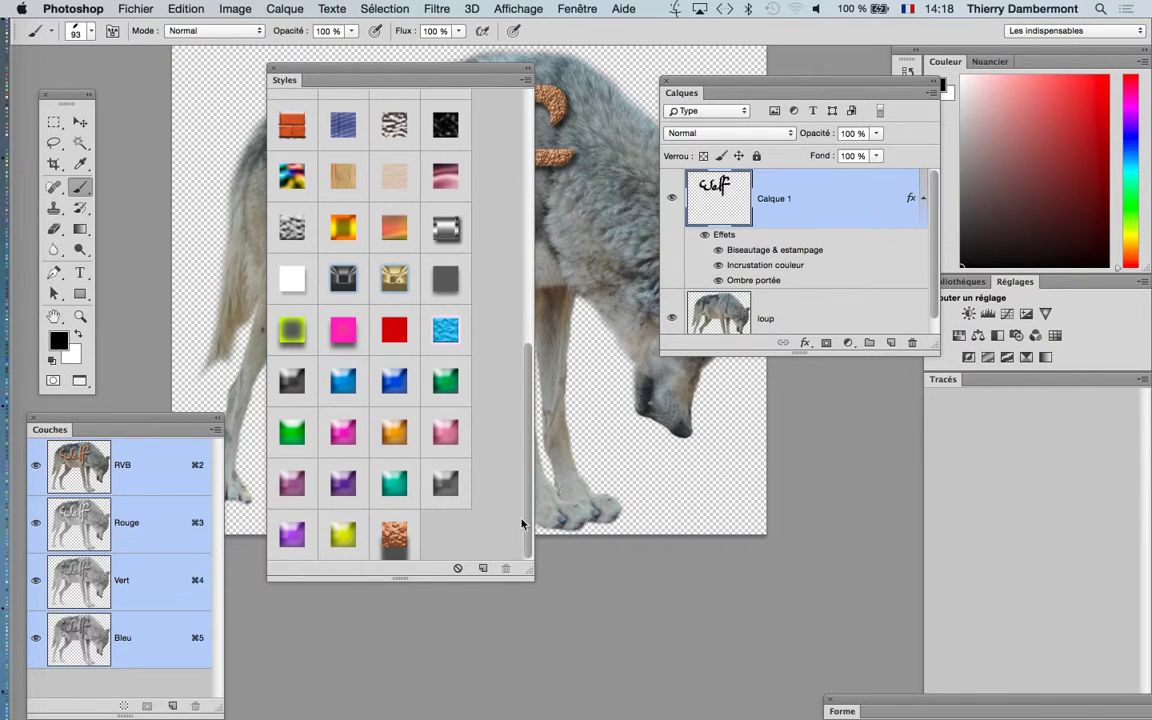
- Enlarge the floating Styles panel and move it clear of the Wolf lettering
left_click_drag(527, 572, 545, 614)
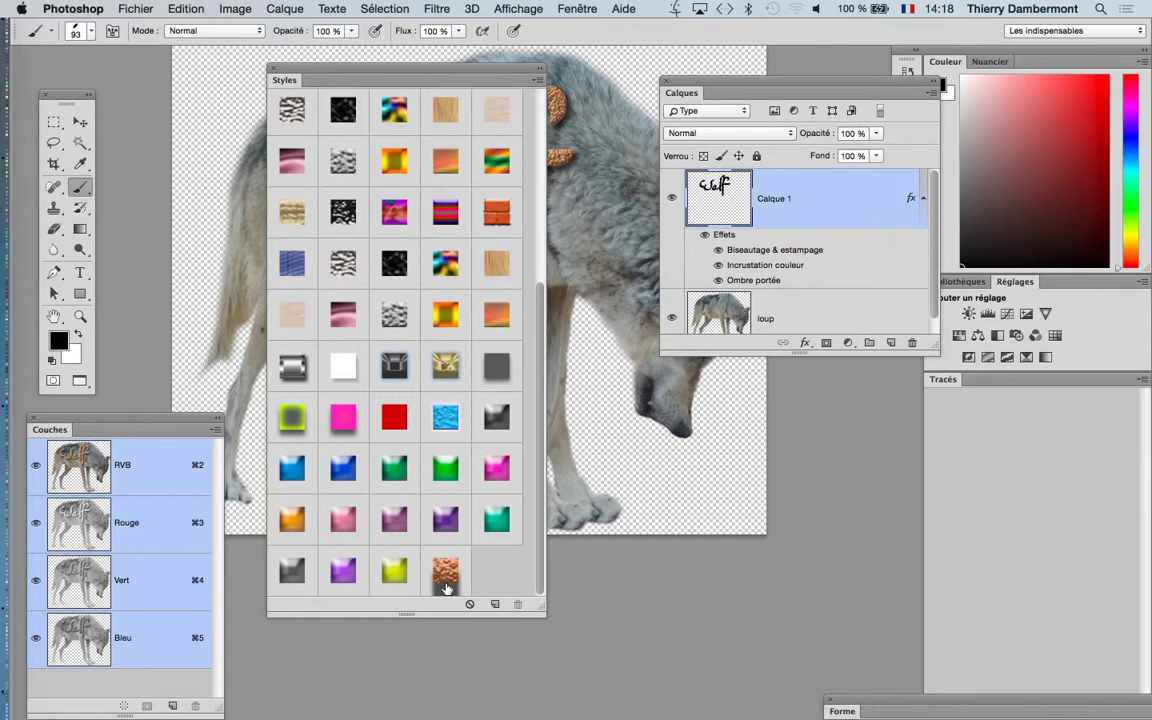
left_click_drag(371, 70, 726, 52)
- Try various style presets on the Wolf lettering, including an orange gradient, a black texture, a pink glow and glass buttons
left_click(745, 143)
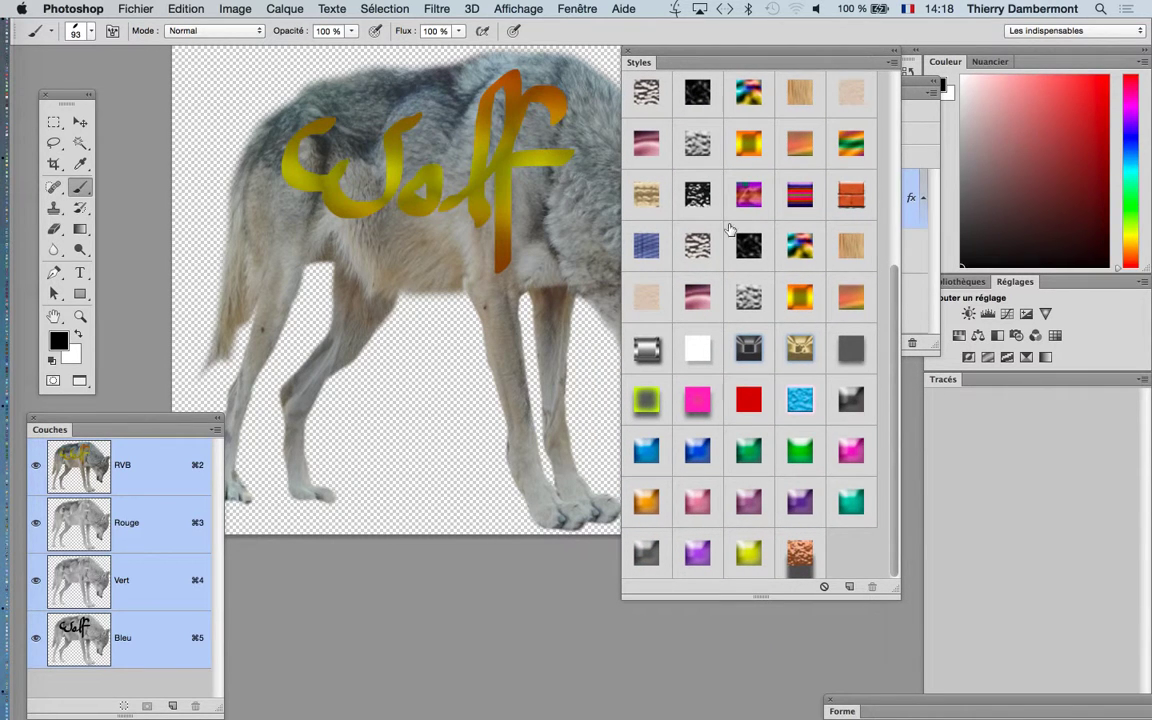
left_click(741, 257)
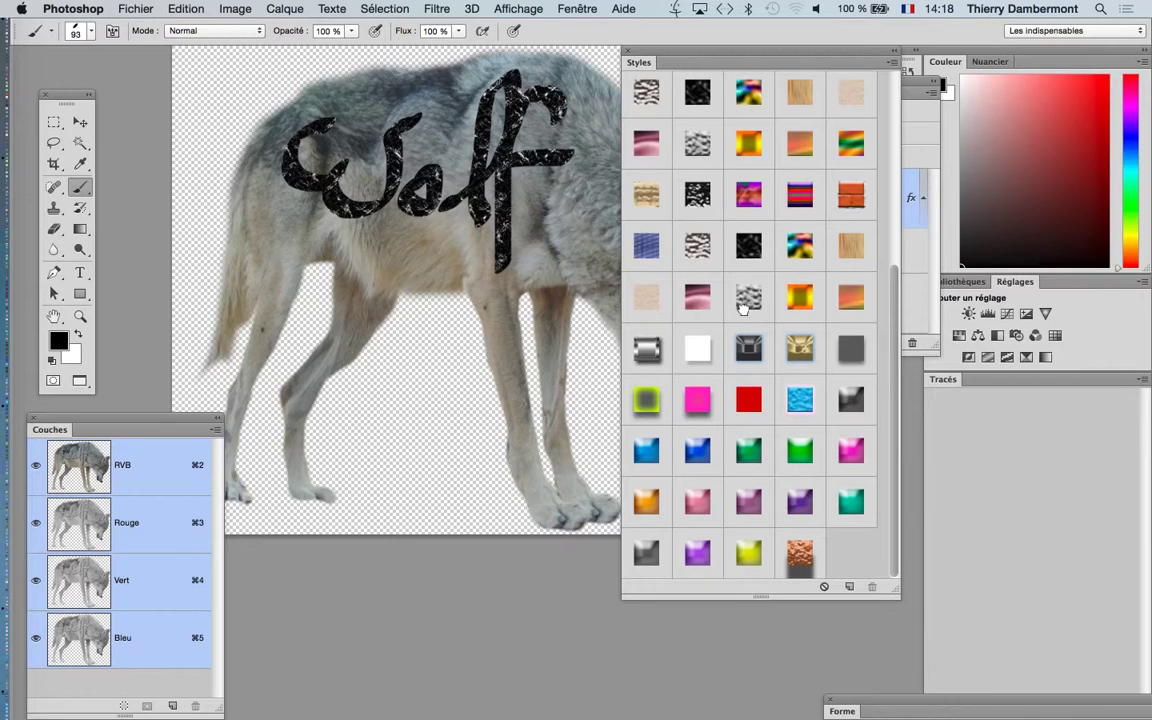
left_click(665, 282)
left_click(743, 366)
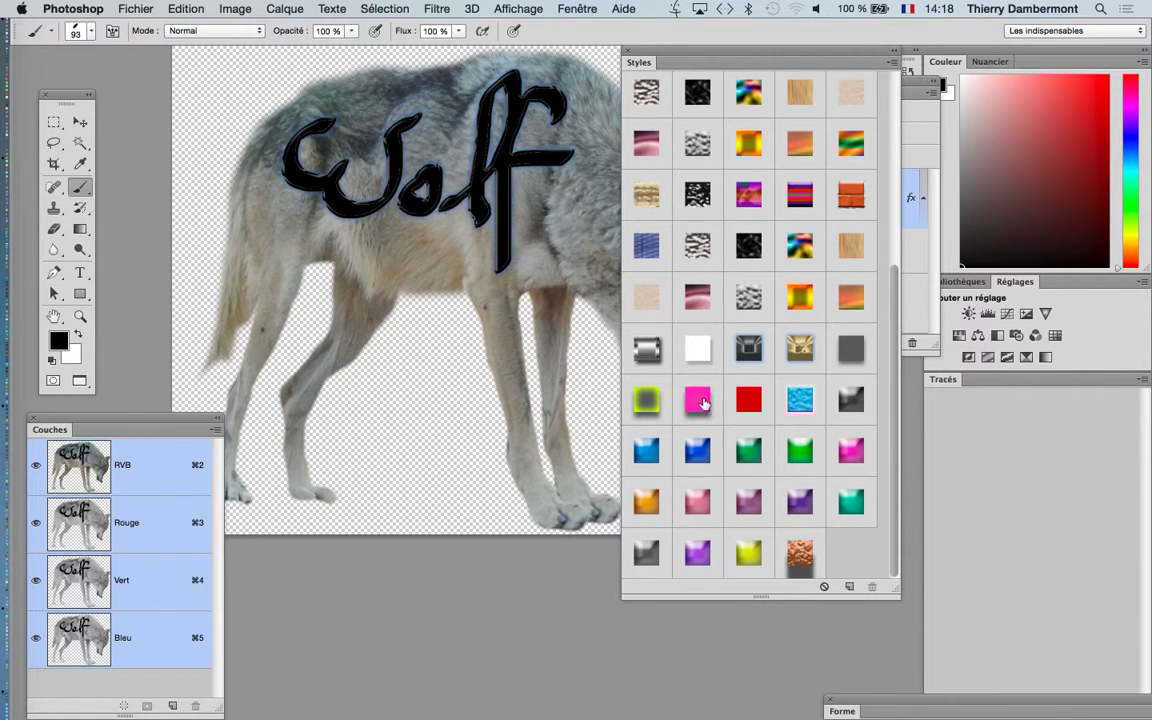
left_click(709, 403)
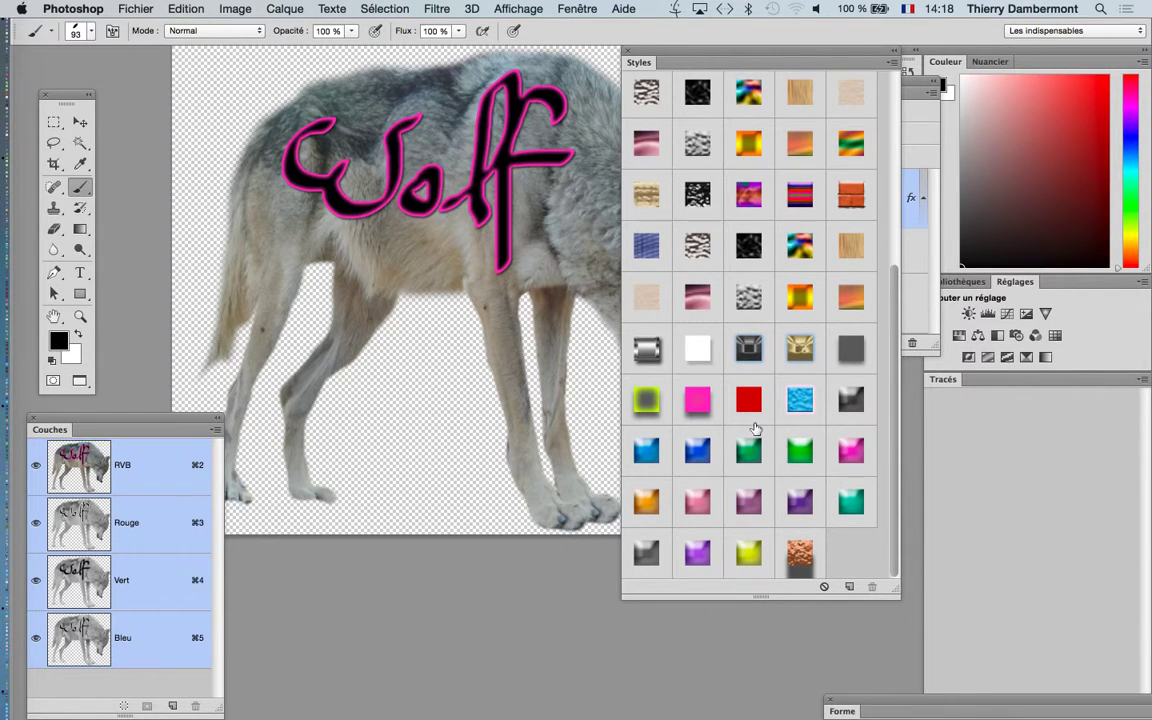
left_click(788, 462)
left_click(749, 503)
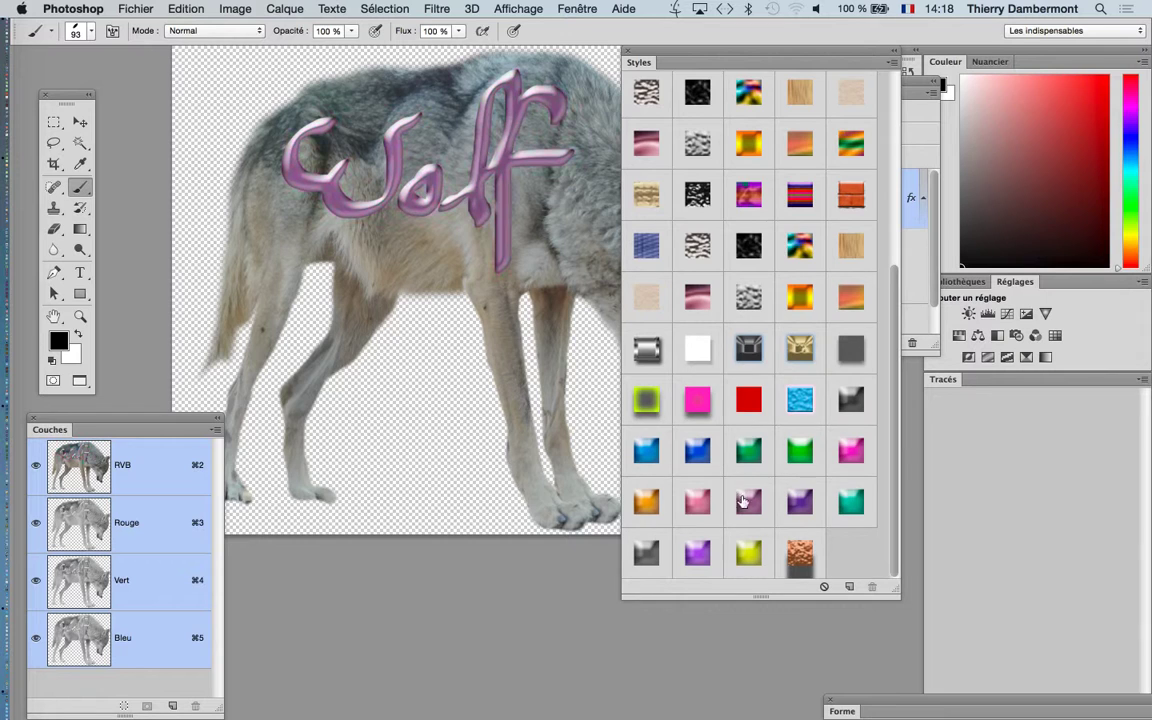
scroll(775, 420, "up", 6)
left_click(697, 96)
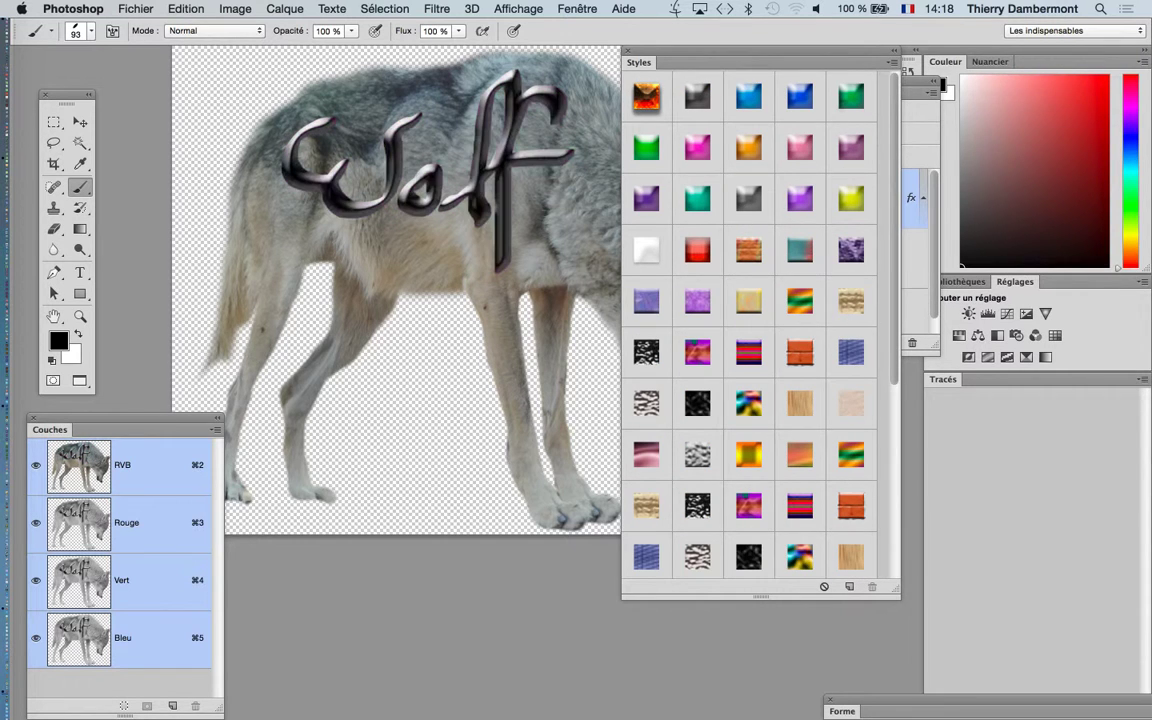
- Append the Effets de texte 2 set to the current style presets and show the added styles at the list's end
left_click(891, 65)
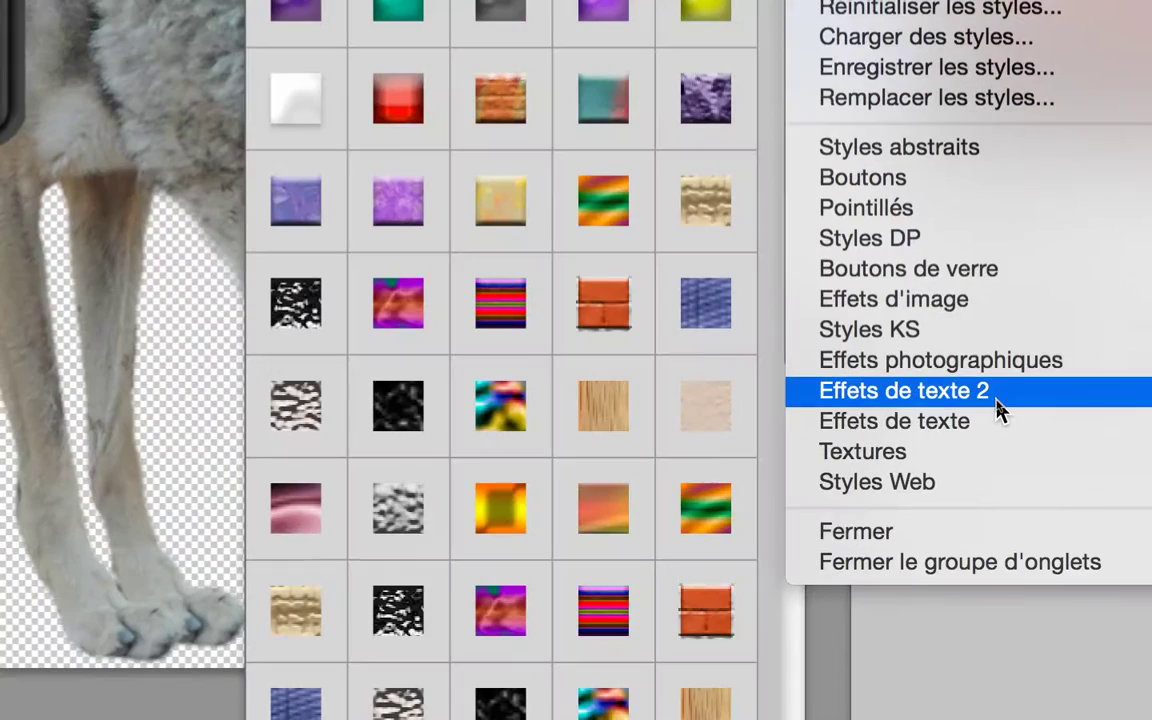
left_click(997, 402)
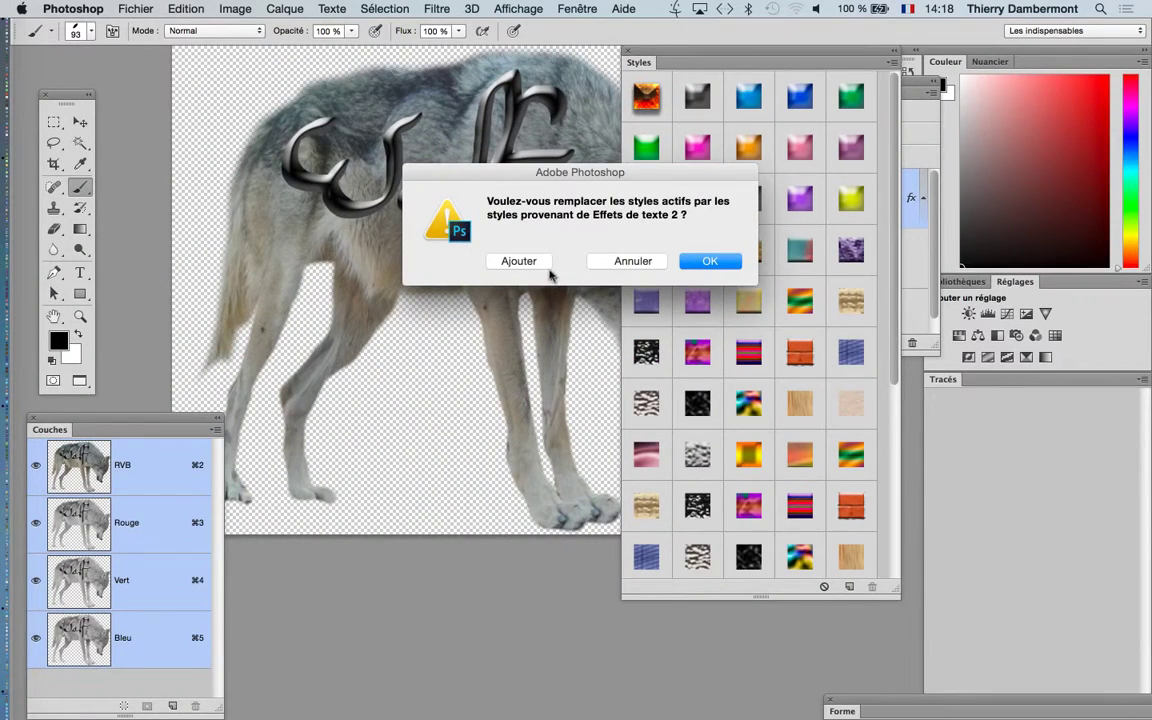
left_click(545, 265)
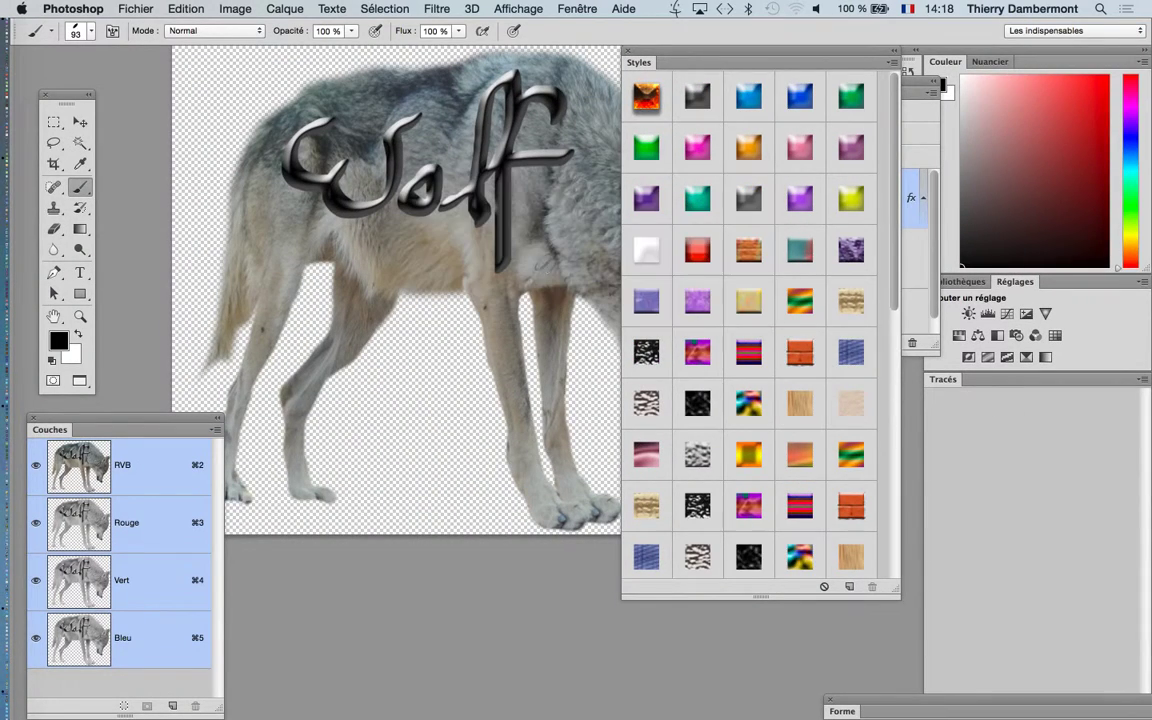
scroll(818, 380, "down", 10)
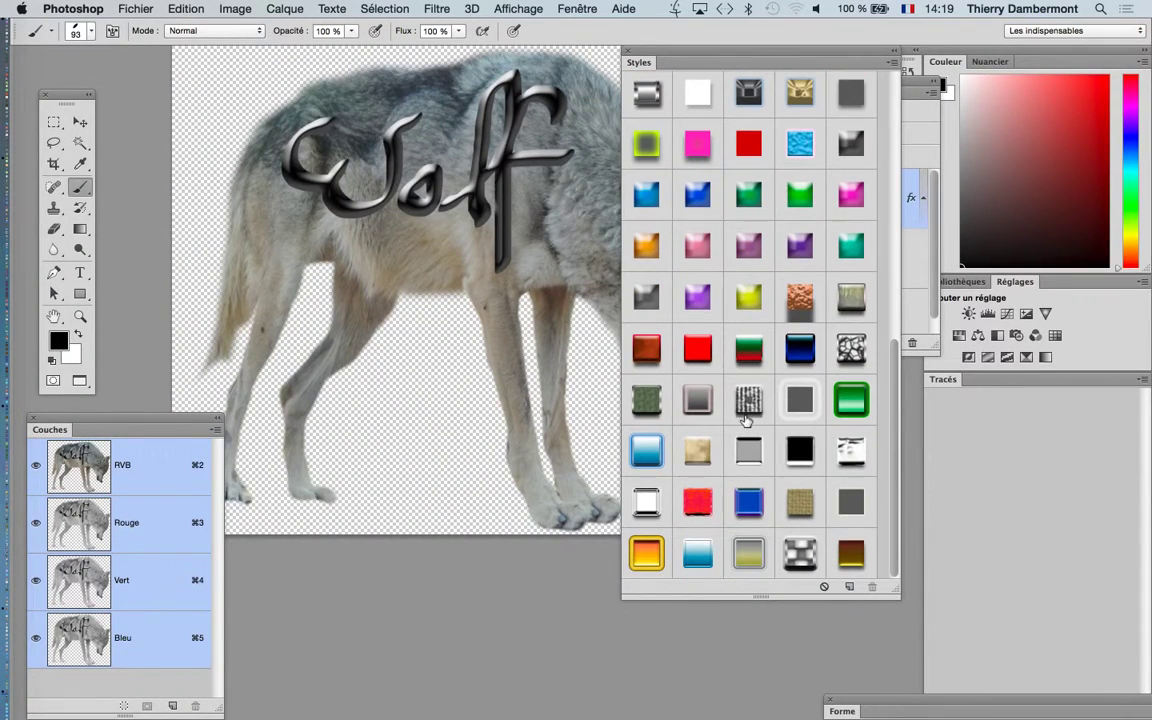
- Try several of the added text effect styles on the Wolf lettering, including the blue gradient, solid blue and black ones
left_click(749, 400)
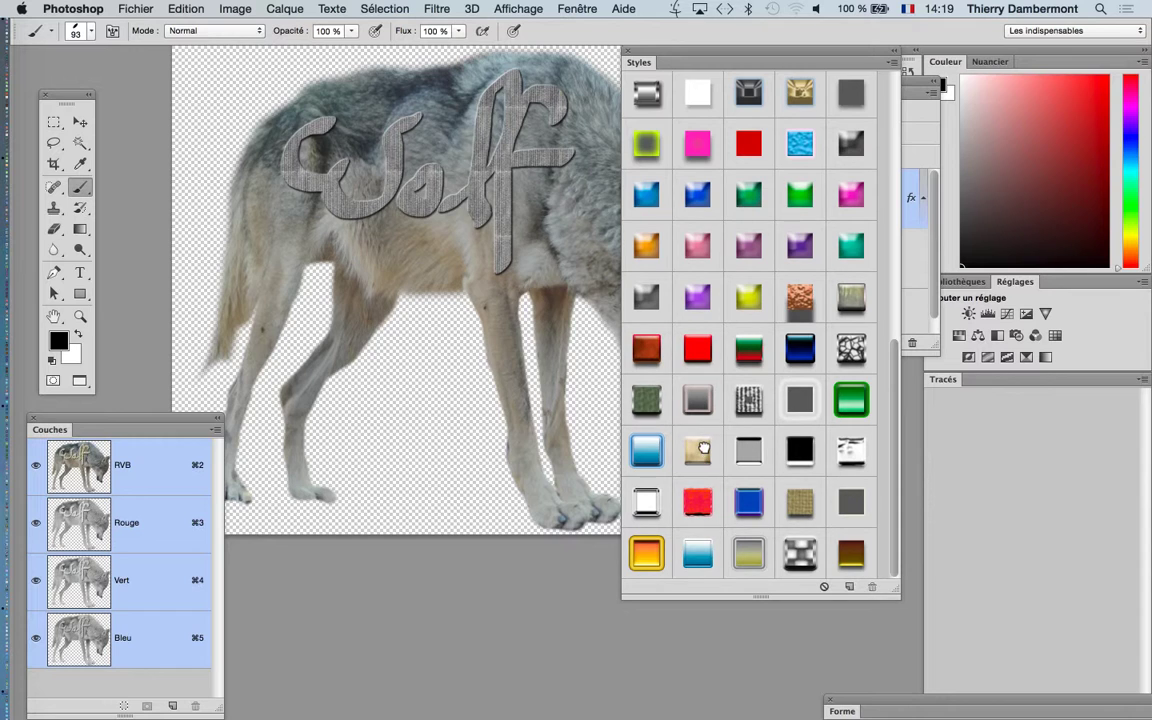
left_click(700, 452)
left_click(658, 452)
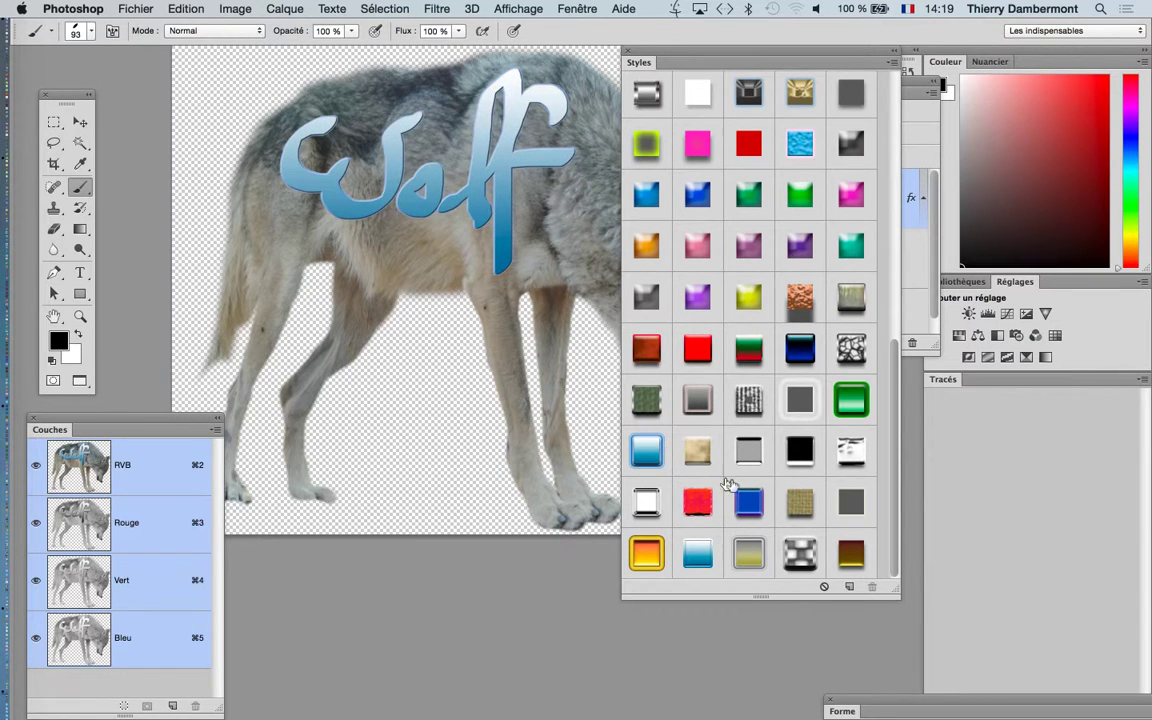
left_click(749, 501)
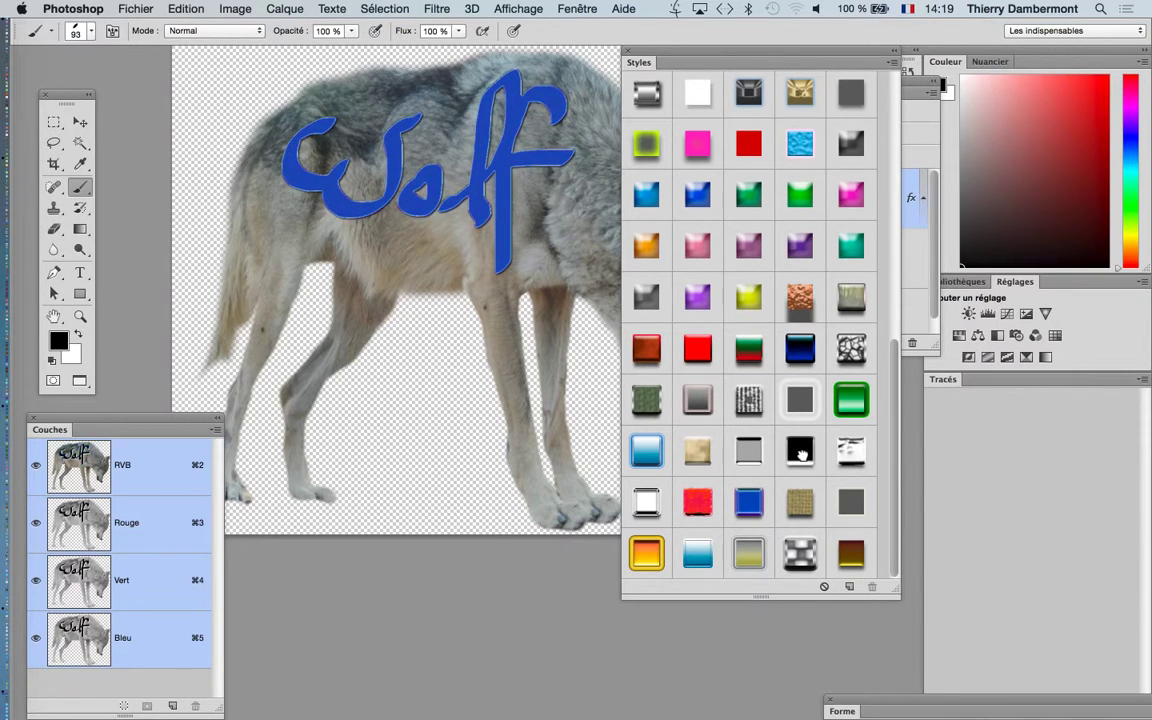
left_click(800, 452)
- Find the saved copper style among the presets and apply it to the Wolf lettering
scroll(803, 430, "up", 4)
scroll(803, 425, "up", 3)
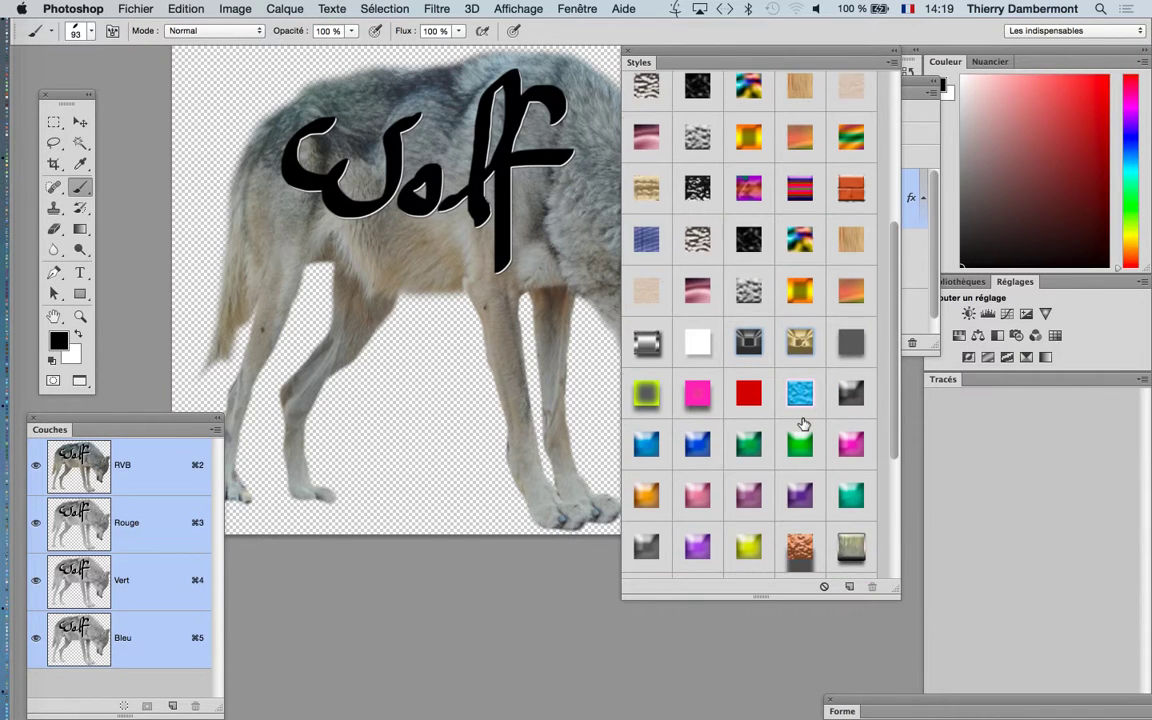
scroll(803, 425, "up", 3)
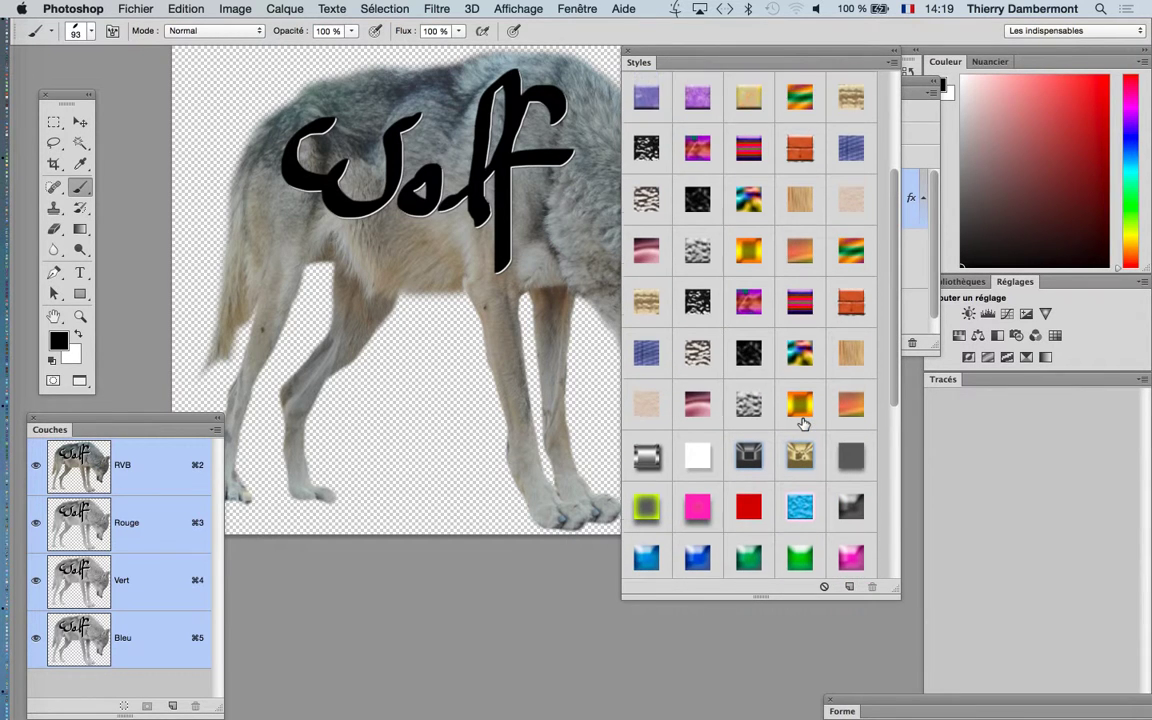
scroll(803, 423, "up", 2)
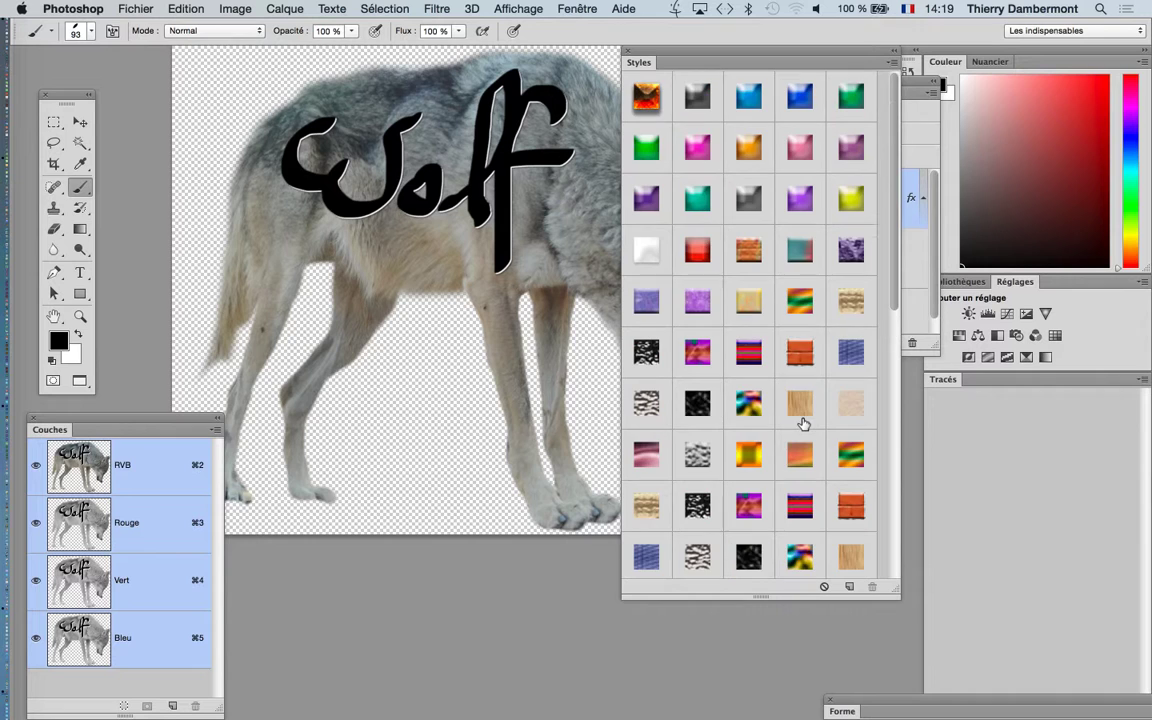
scroll(799, 263, "down", 10)
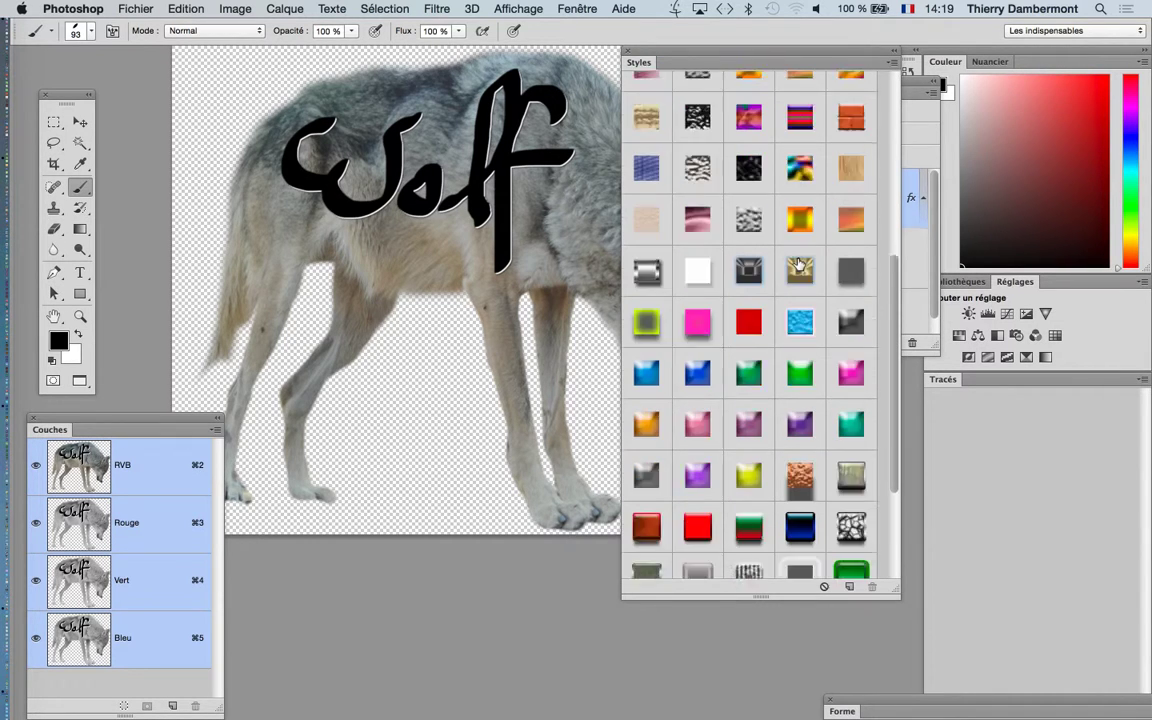
left_click(799, 366)
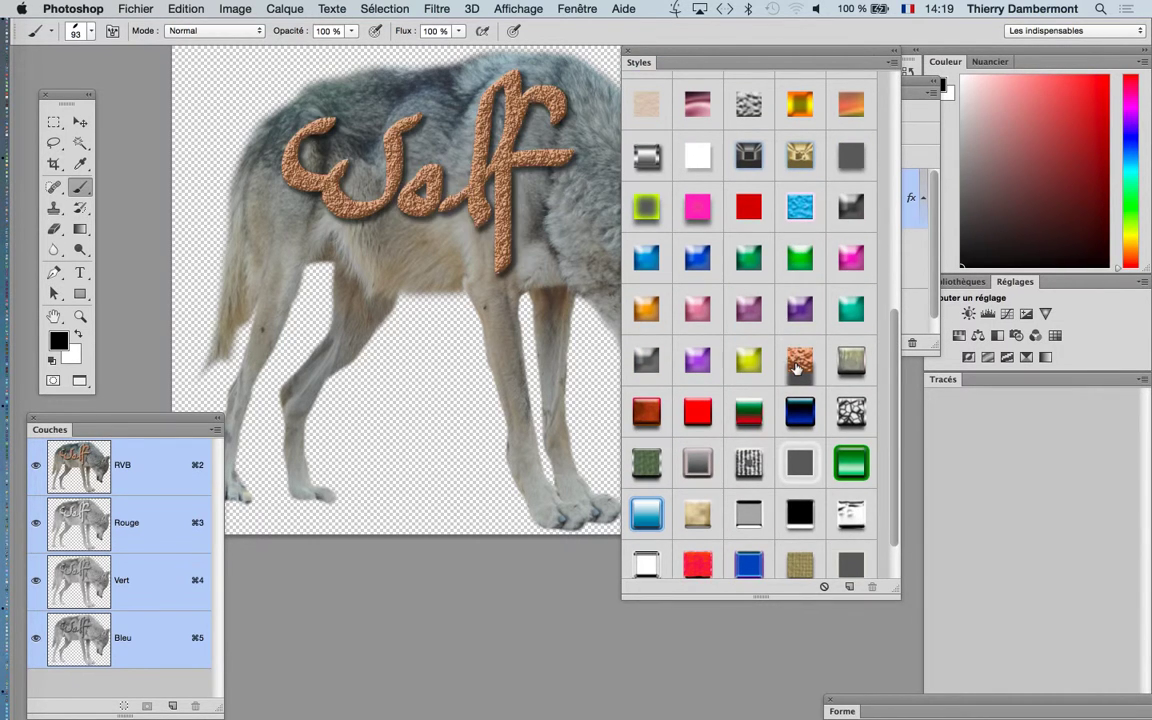
- Close the Styles panel, then lengthen the Calques panel and move it clear of the wolf so the whole image shows
left_click(628, 52)
left_click_drag(933, 348, 918, 472)
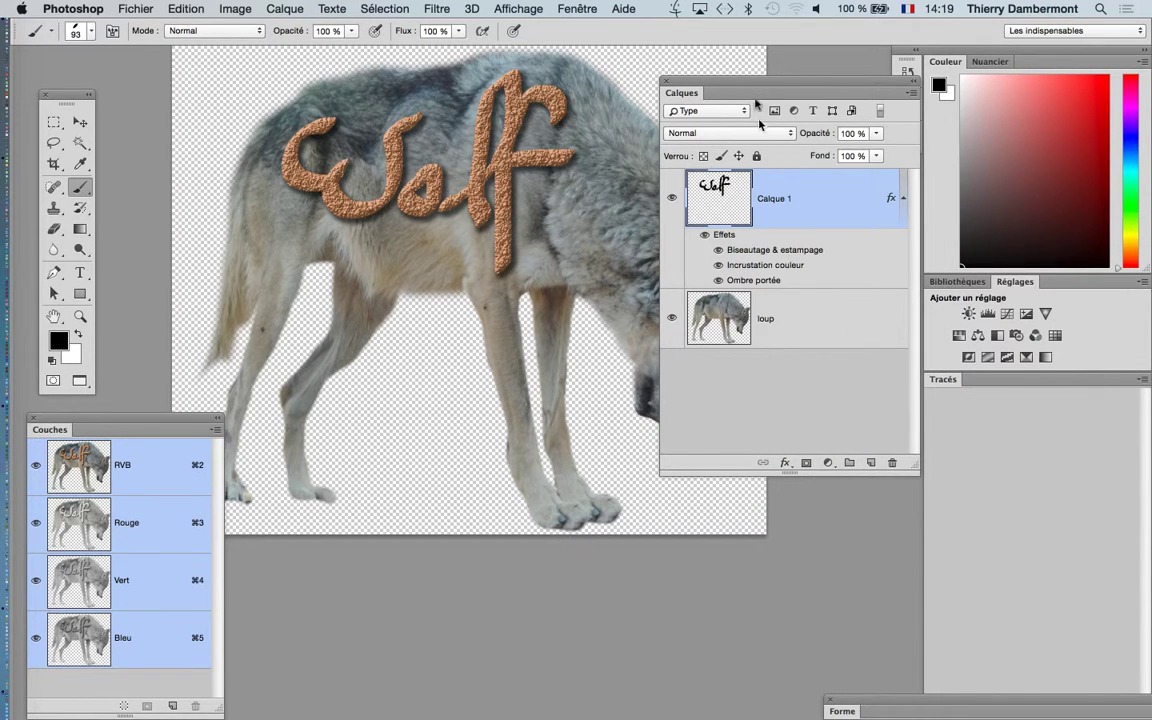
left_click_drag(747, 86, 718, 80)
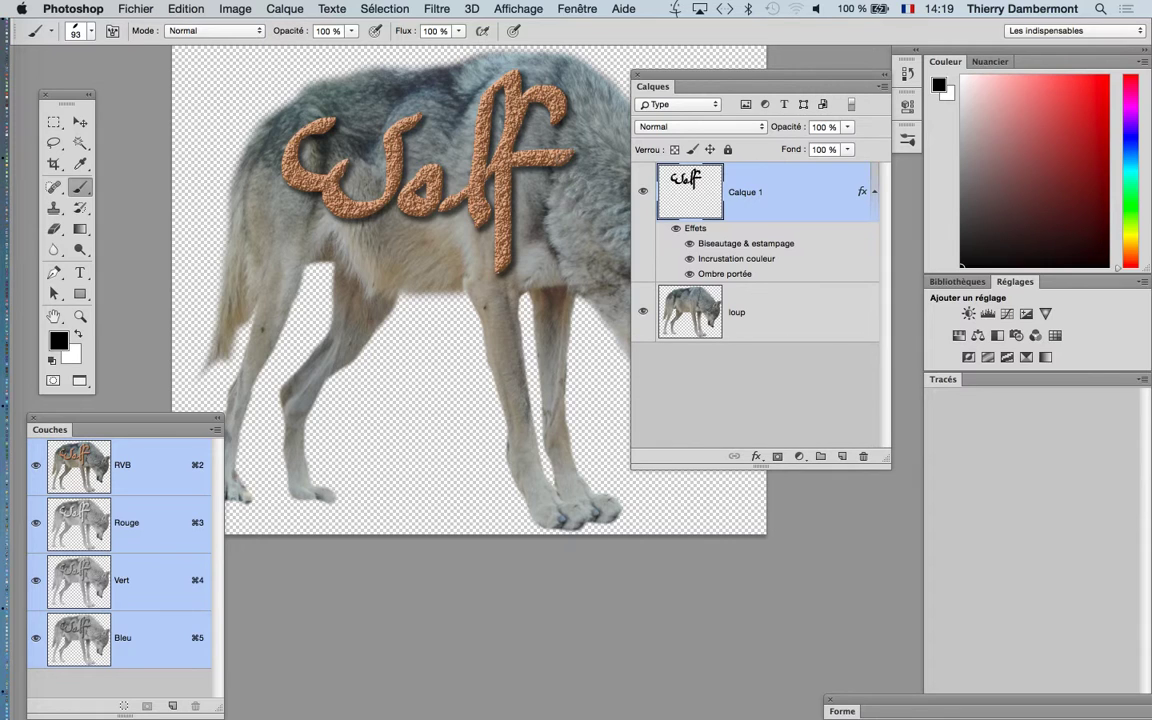
left_click_drag(657, 73, 850, 295)
key("super+minus")
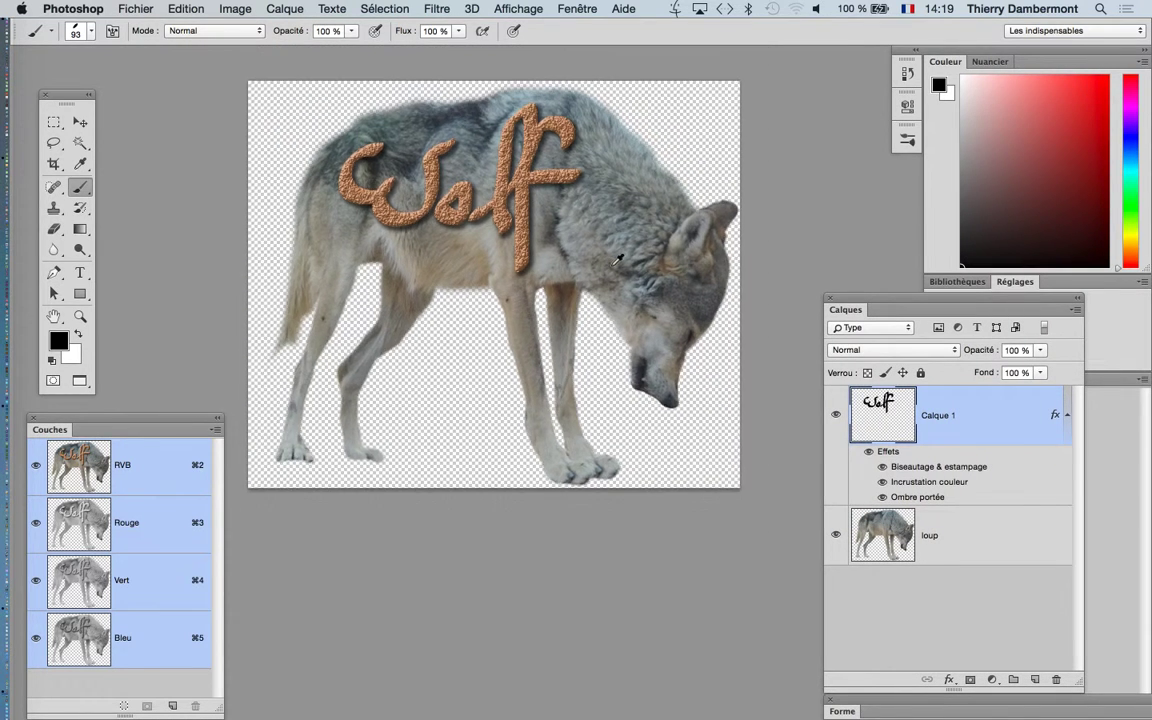
- Display the documents in windows and detach texas-big-bend-national-park-desert-landscape.psd from loup.psb, placing the two windows side by side
key("f")
key("f")
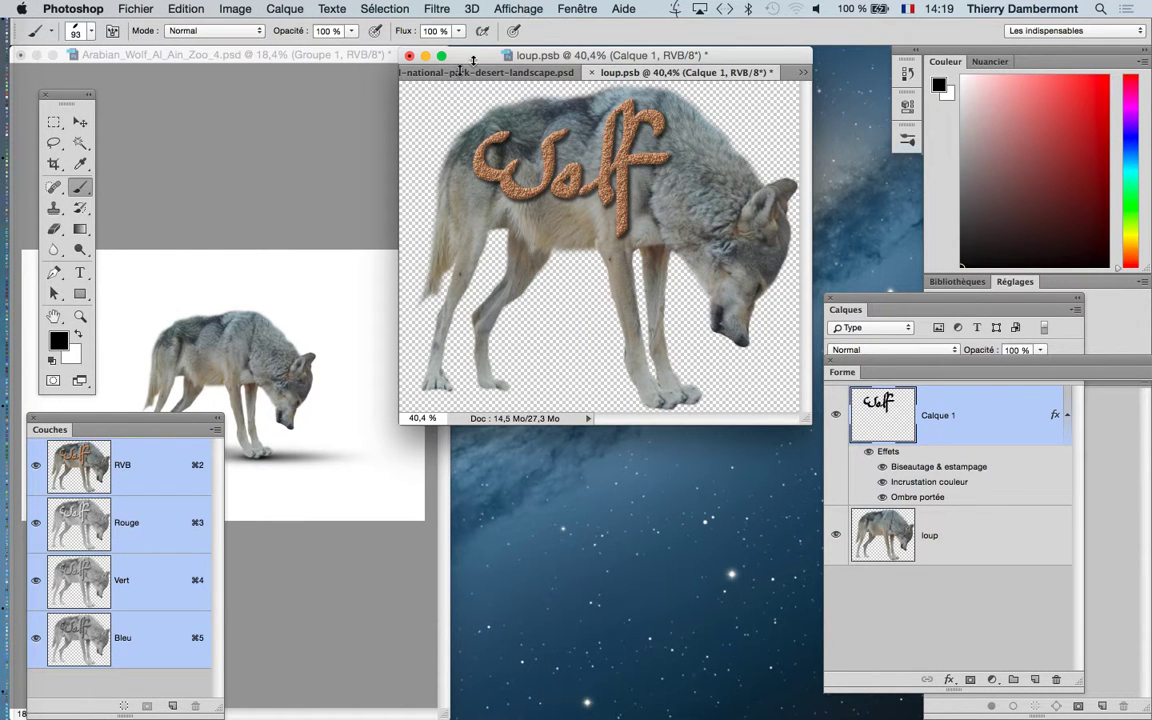
left_click_drag(541, 75, 280, 92)
scroll(405, 219, "down", 3)
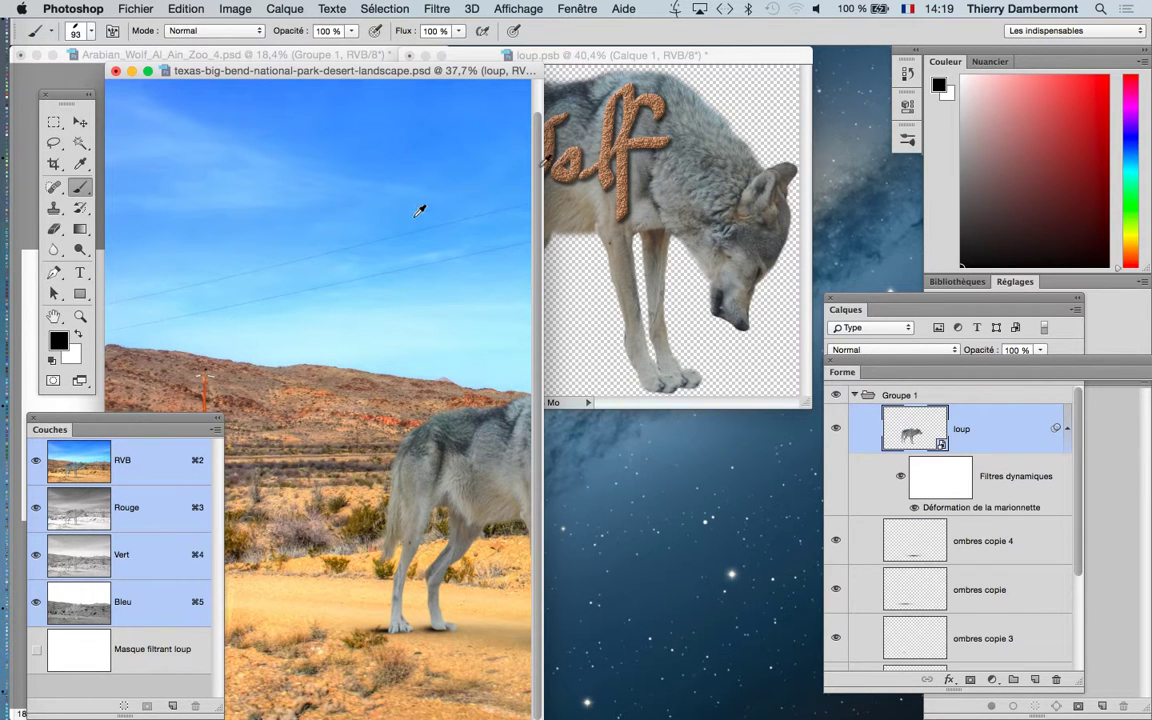
left_click(603, 60)
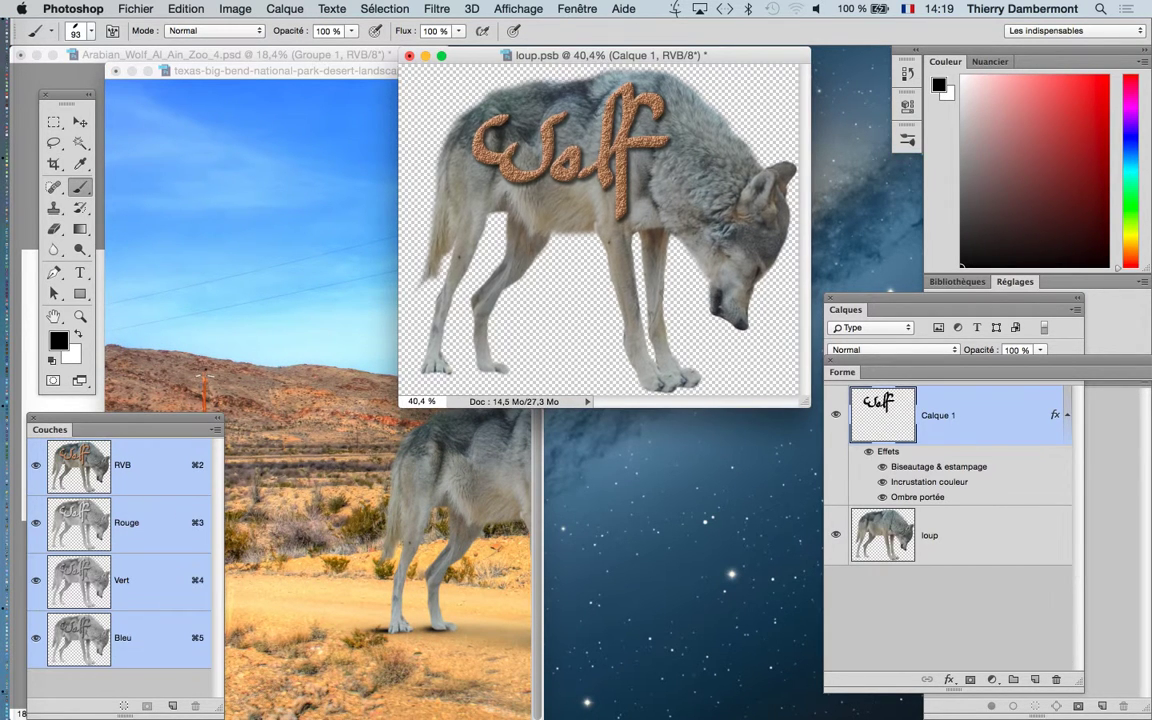
left_click_drag(551, 56, 715, 68)
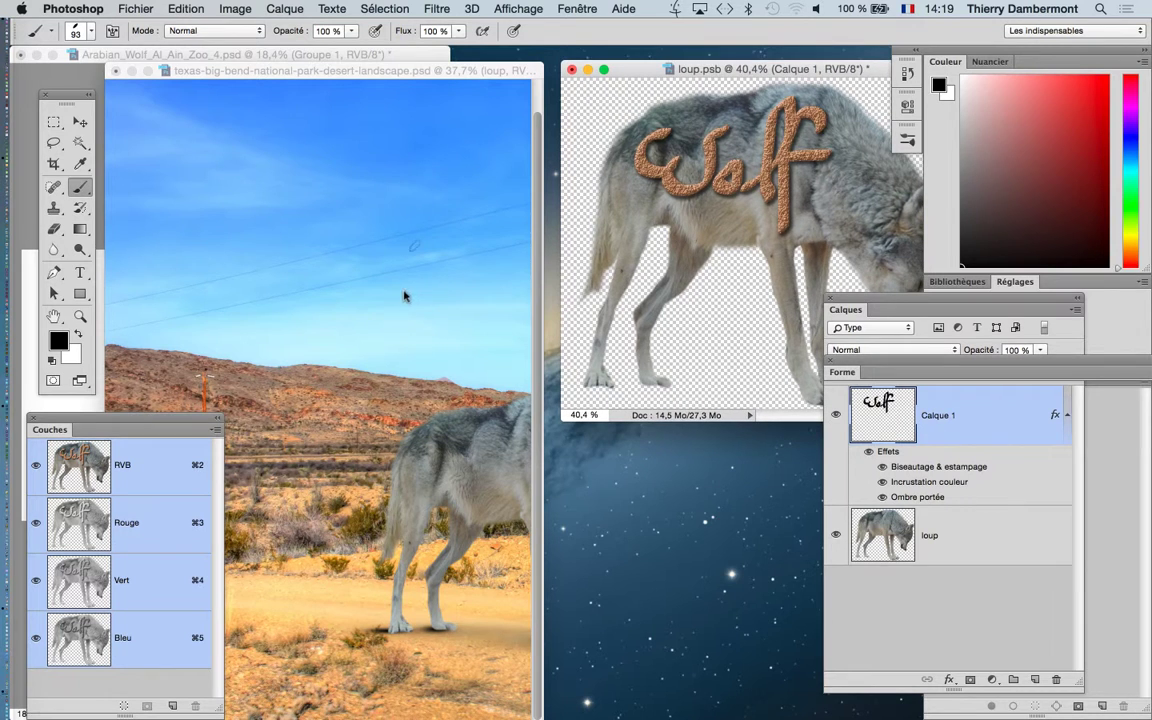
- Reframe the desert landscape document so the whole wolf is visible in its window
scroll(404, 327, "down", 3)
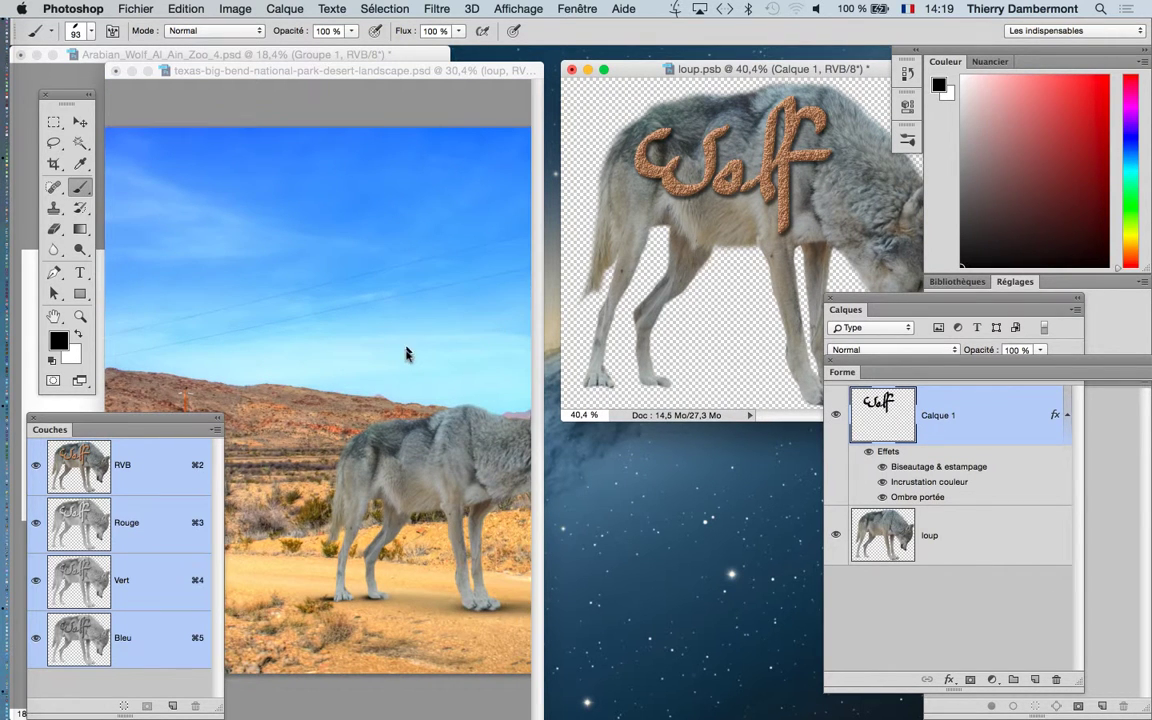
left_click(386, 355)
left_click_drag(386, 355, 336, 253)
scroll(336, 253, "right", 5)
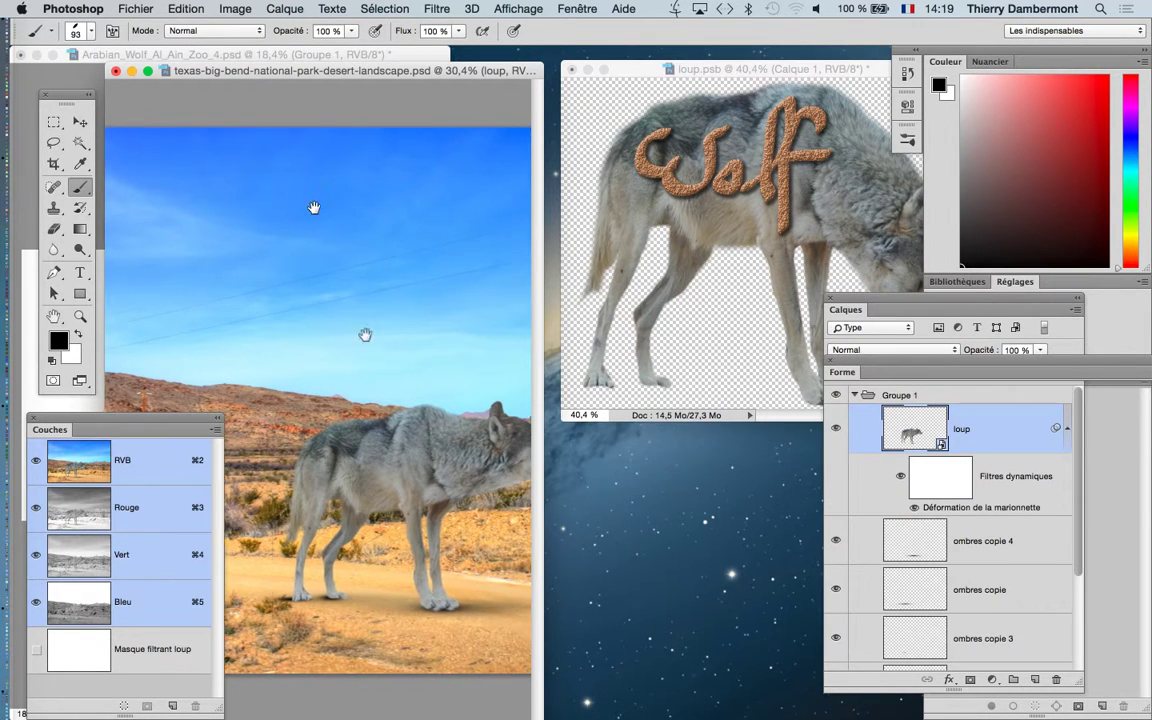
- Close the Couches panel, make loup.psb the active document and move its window closer to the desert landscape
left_click(34, 419)
left_click(764, 70)
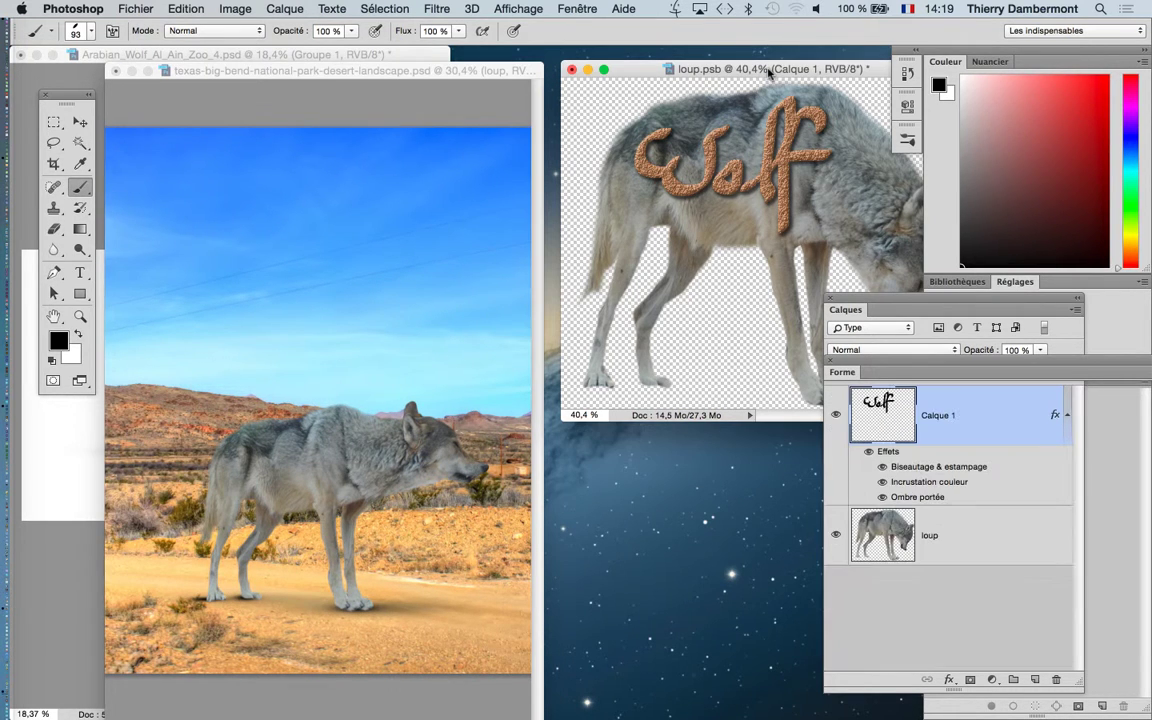
left_click_drag(783, 68, 698, 104)
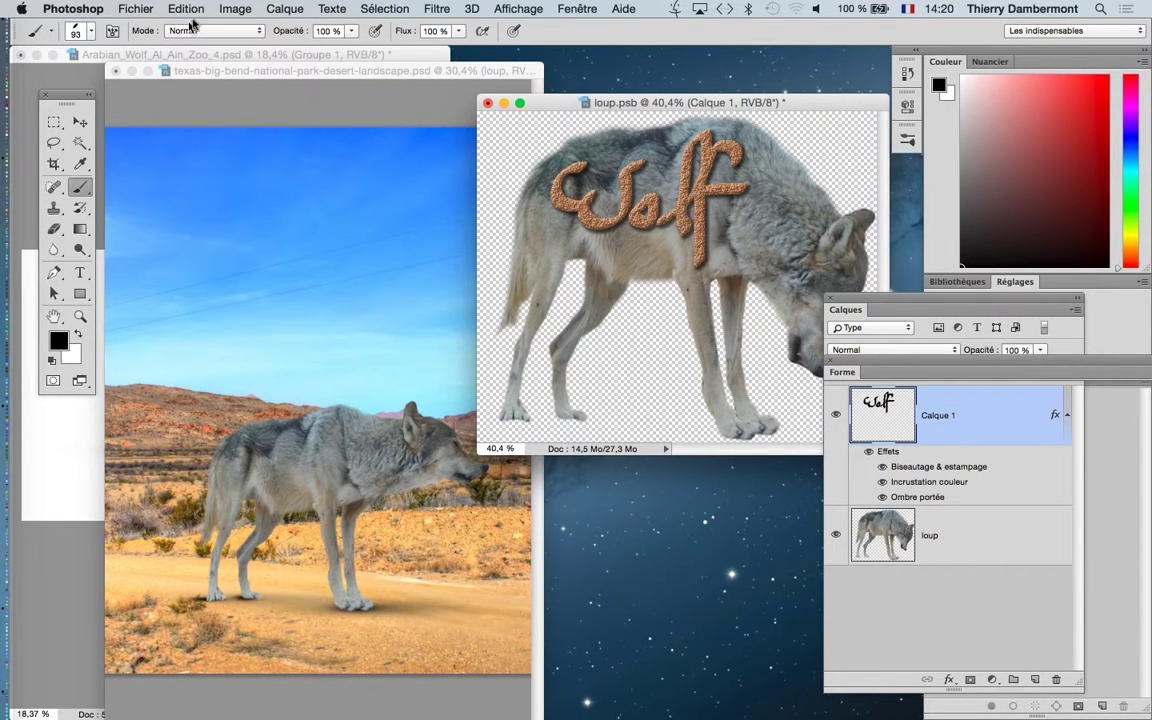
- Save loup.psb to update the desert landscape document, and move its window clear of the landscape
left_click(140, 9)
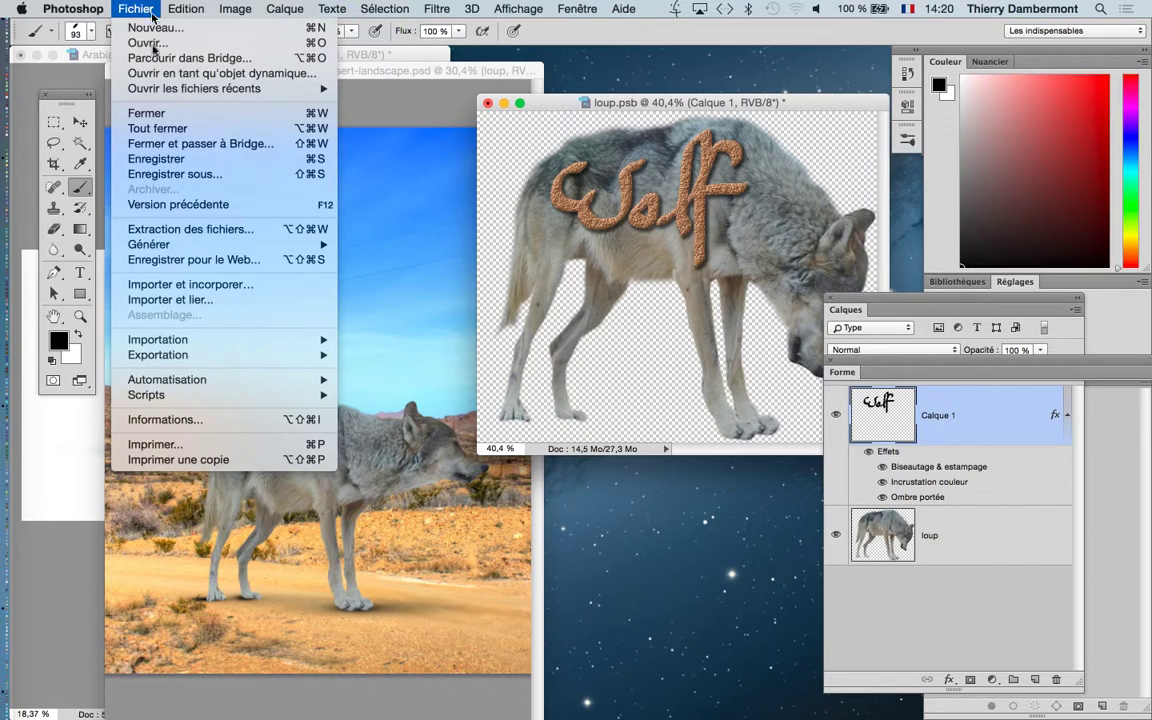
left_click(170, 161)
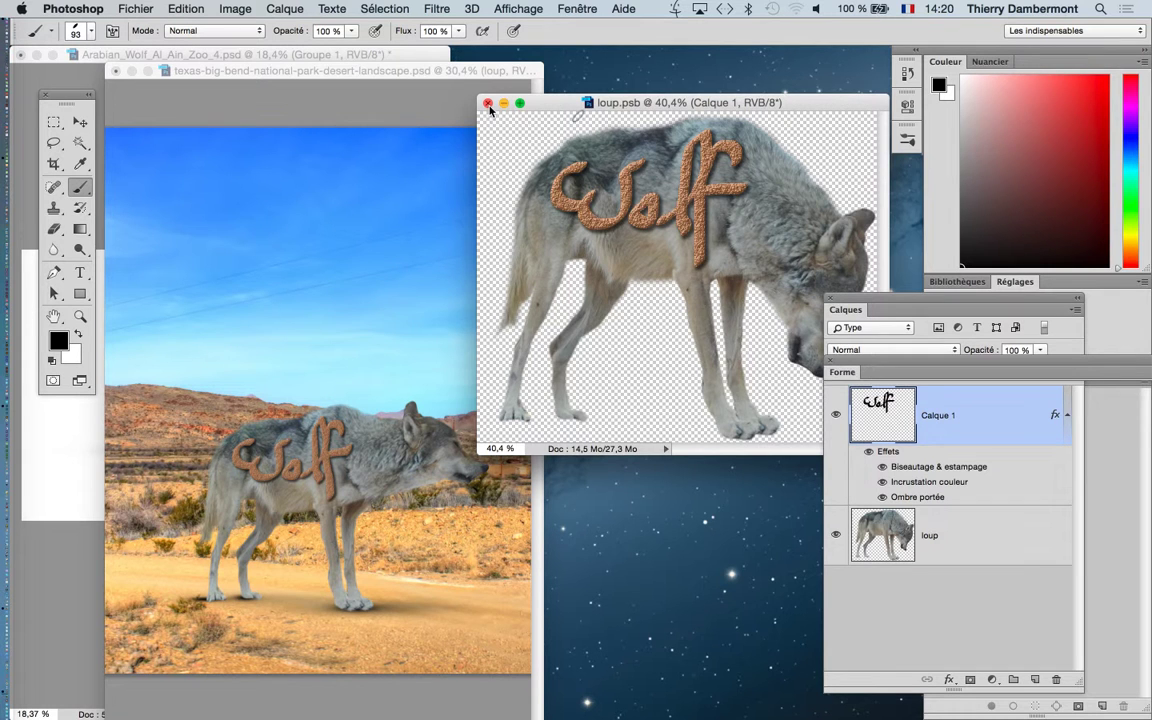
left_click_drag(552, 103, 631, 105)
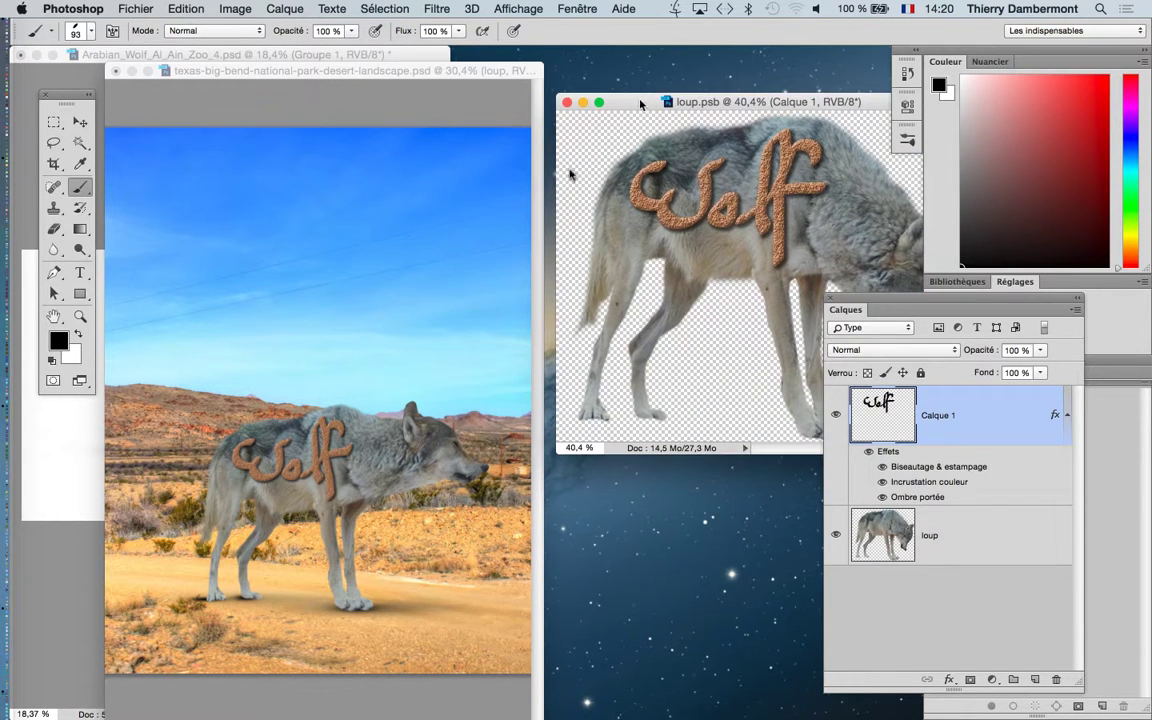
- Examine the Wolf lettering up close in the desert landscape document and within the whole image
scroll(292, 438, "up", 6)
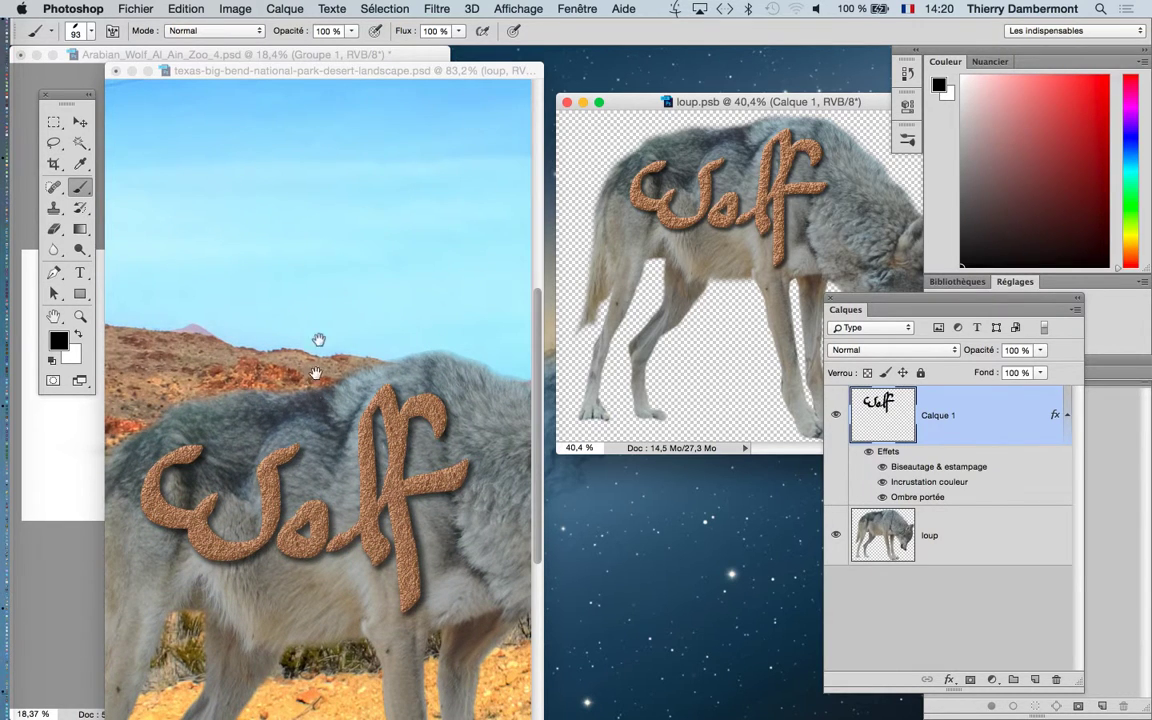
left_click(314, 368)
left_click_drag(324, 301, 327, 244)
scroll(327, 244, "down", 3)
scroll(333, 380, "up", 1)
scroll(336, 386, "up", 1)
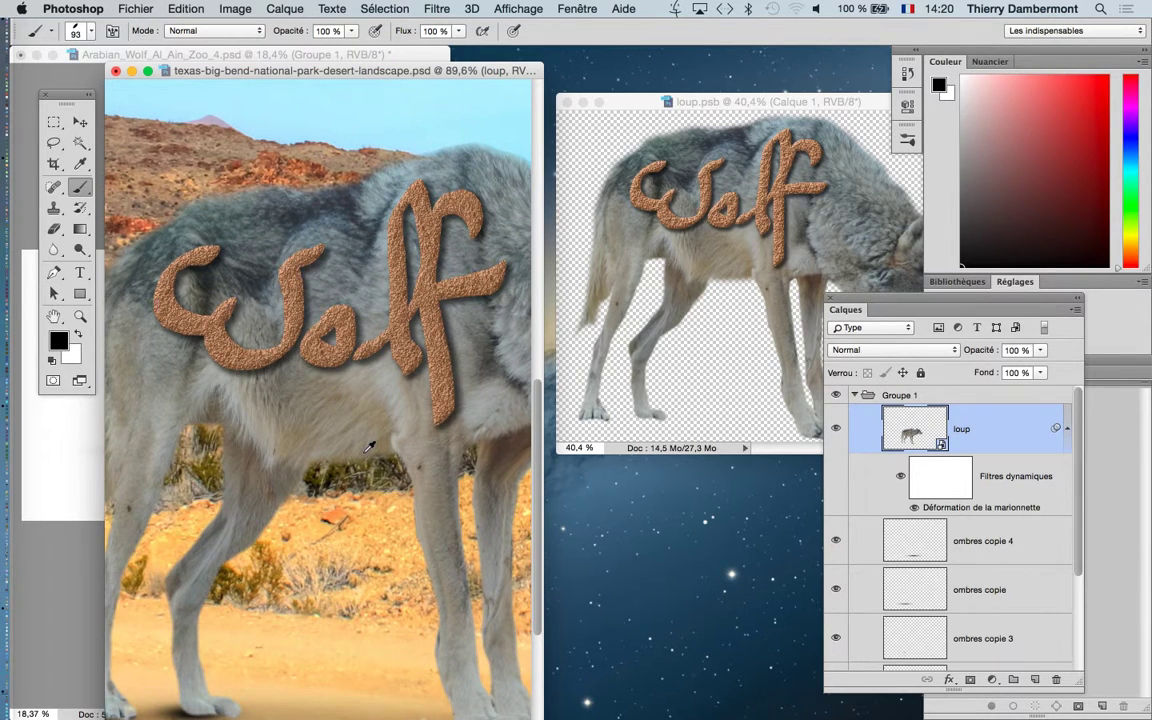
scroll(369, 447, "down", 10)
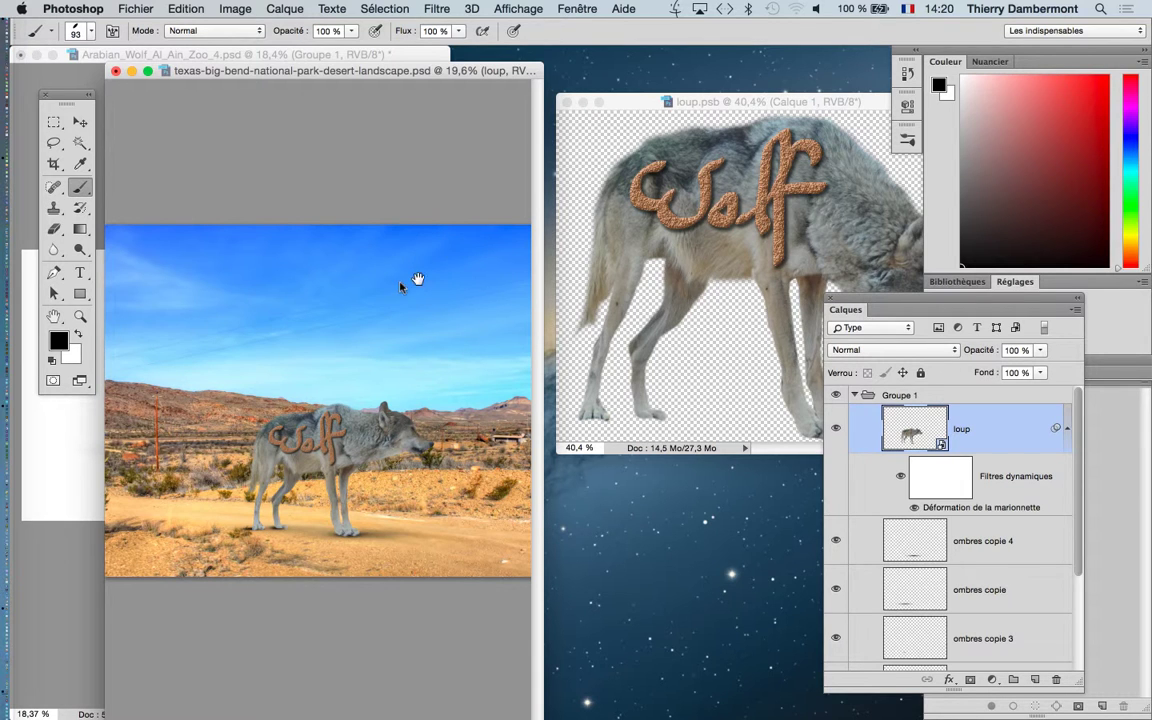
- Move the loup.psb window over the desert landscape and close the document
left_click_drag(736, 104, 620, 117)
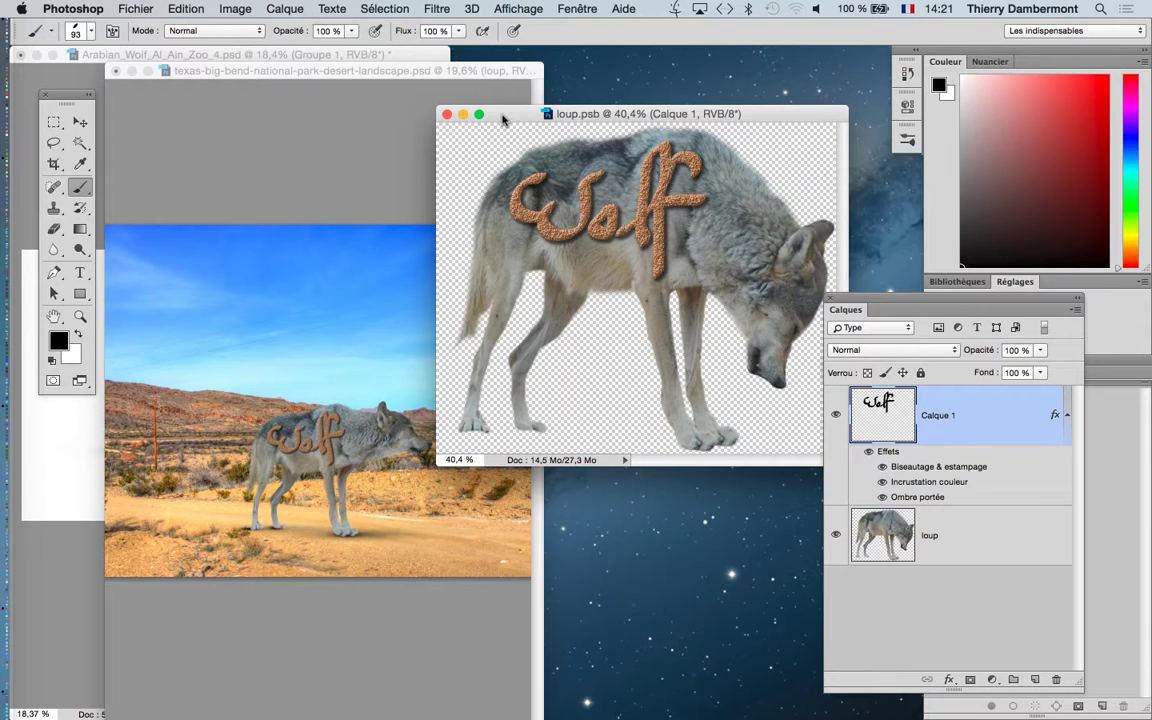
left_click_drag(504, 116, 578, 121)
left_click(578, 121)
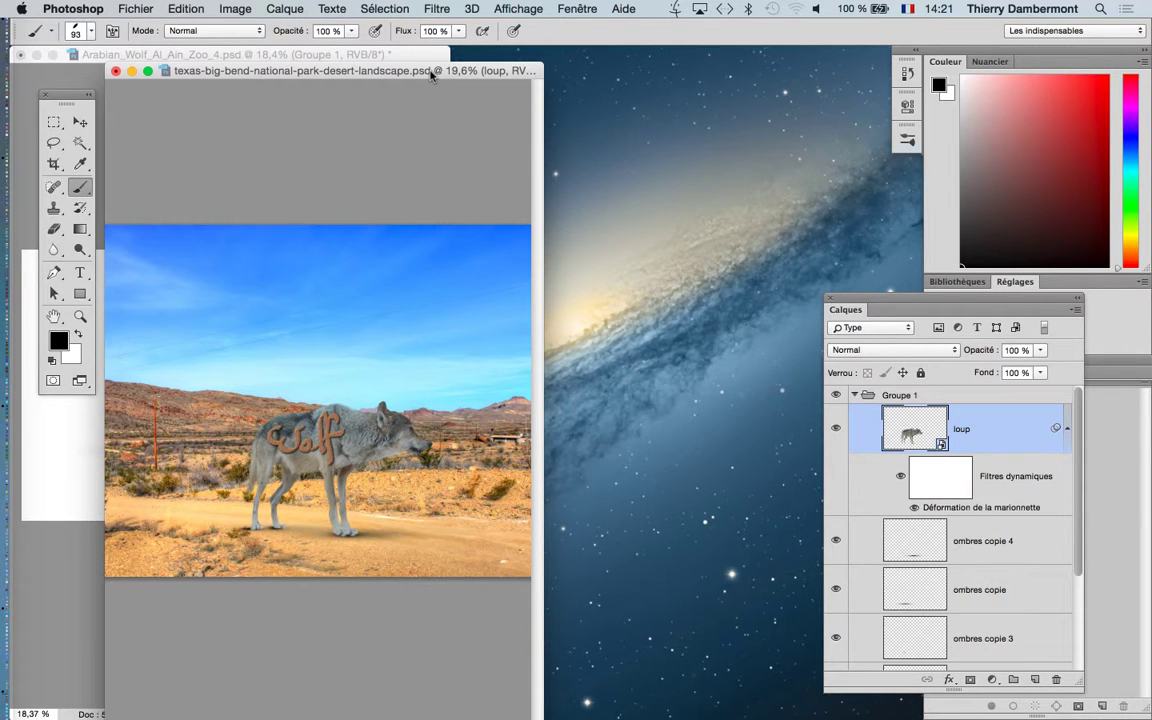
- Display the desert landscape document in full-screen mode with the menu bar, keeping the whole image in view
key("f")
left_click_drag(486, 213, 470, 401)
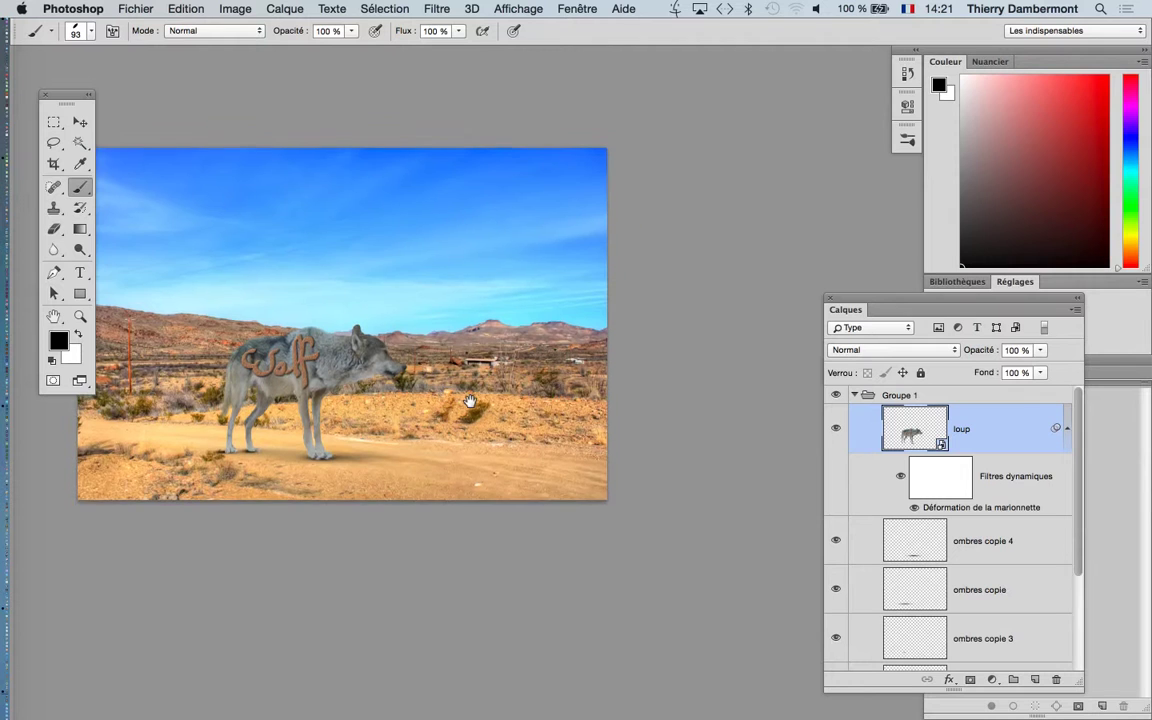
scroll(355, 330, "up", 1)
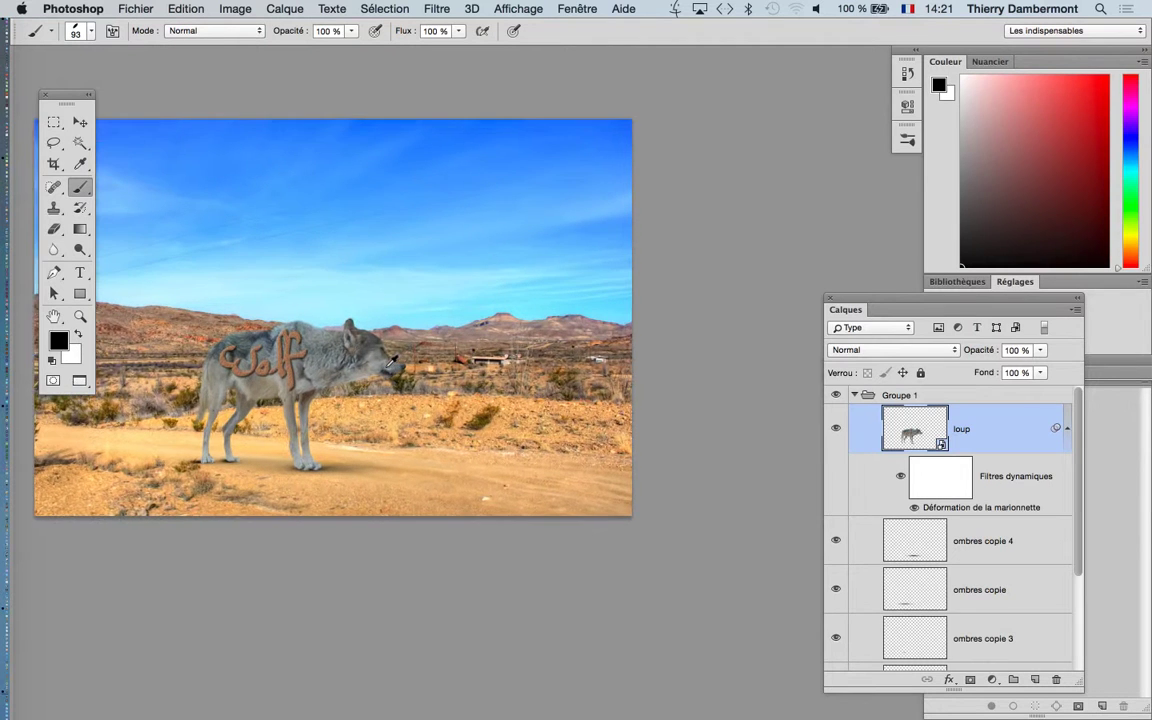
- Open the loup smart object's contents and change the Incrustation couleur of Calque 1's Wolf lettering to green
double_click(916, 437)
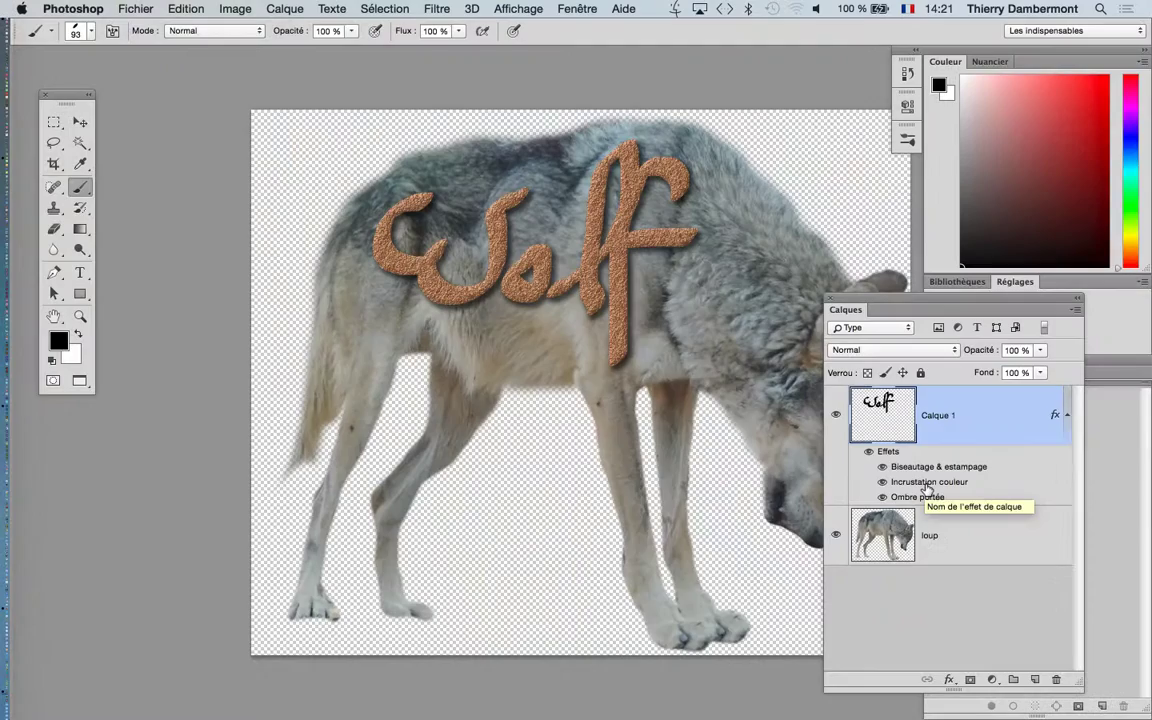
double_click(928, 482)
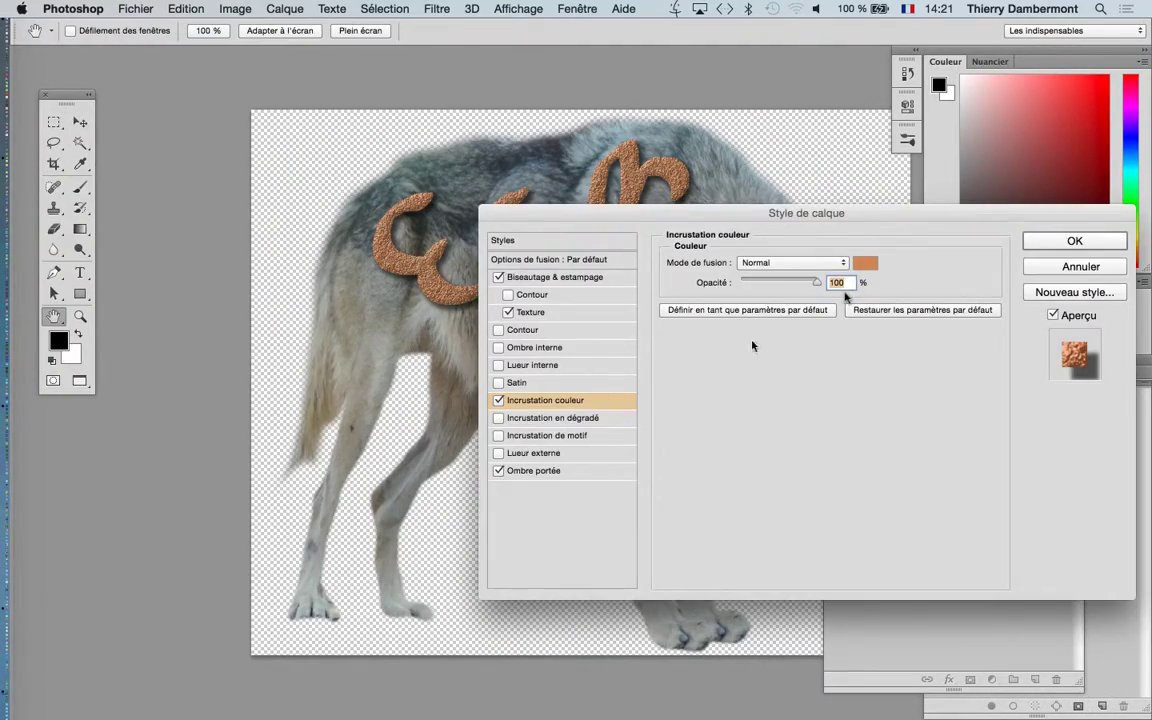
left_click(865, 263)
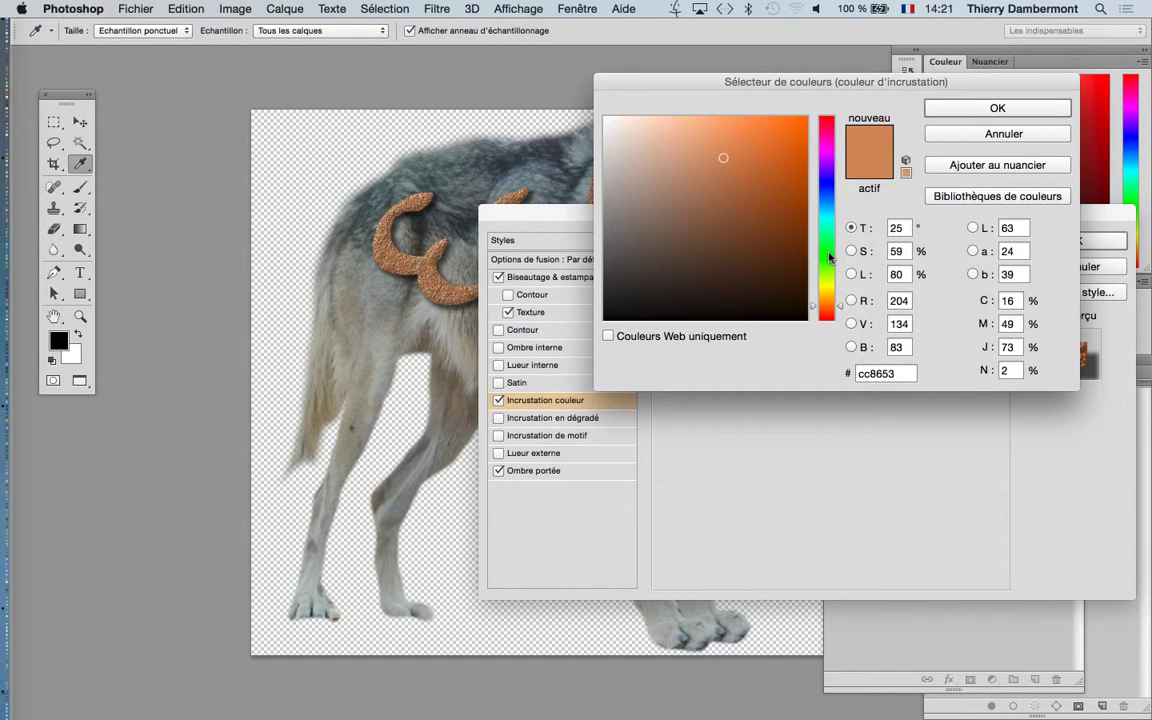
left_click(829, 258)
left_click(1023, 108)
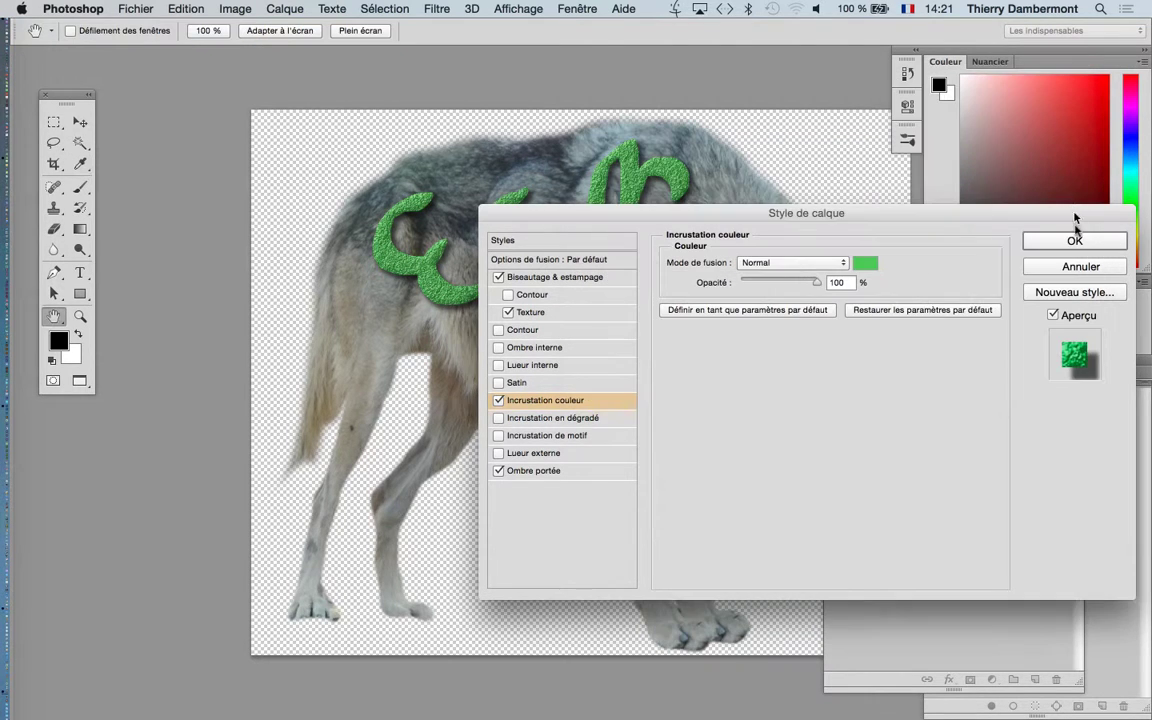
left_click(1074, 240)
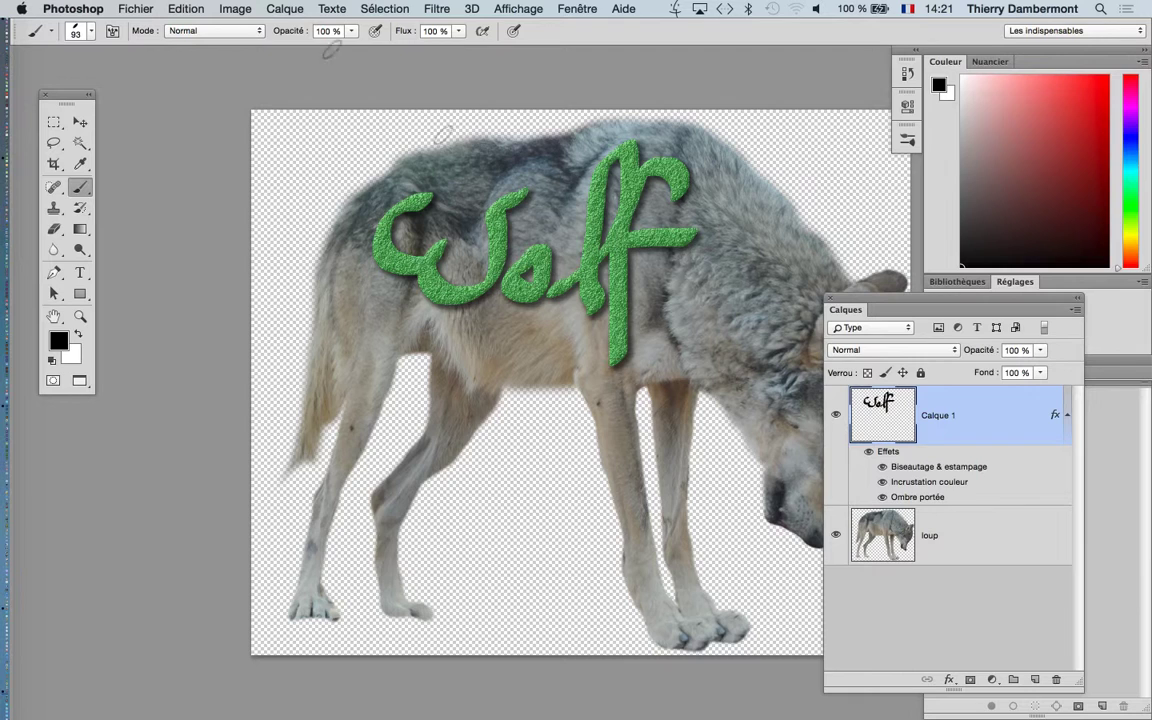
- Save and close the smart object's contents, and examine the updated lettering on the wolf in the desert landscape
key("super+s")
key("super+w")
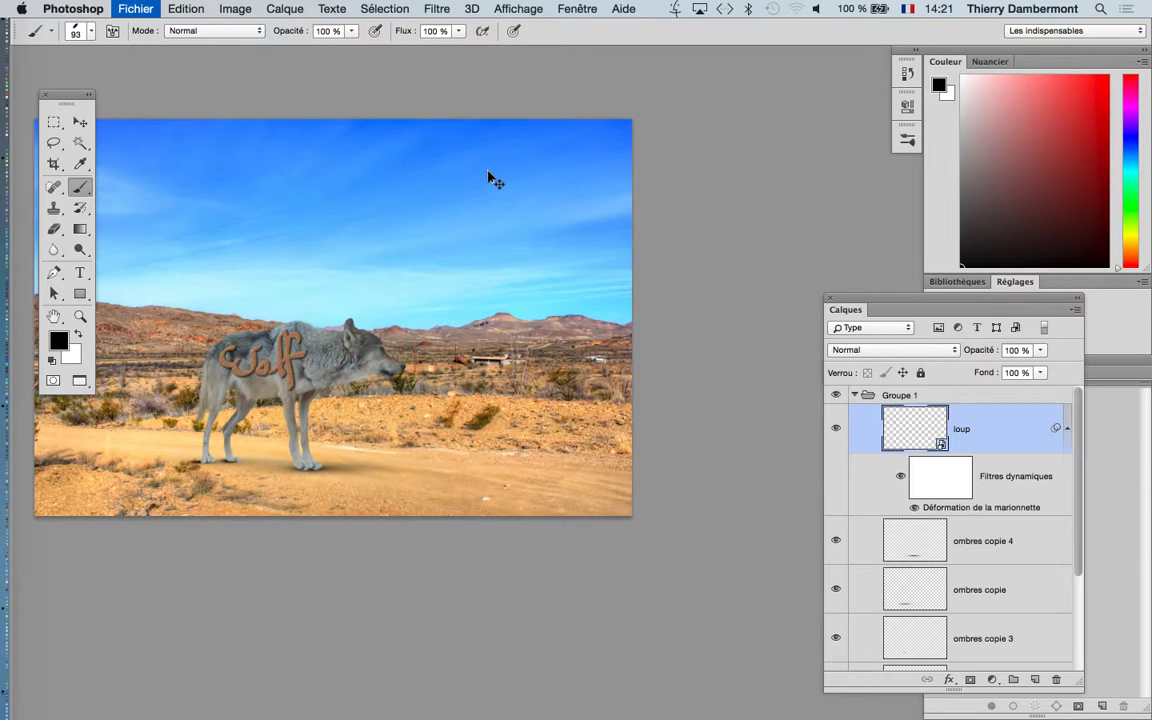
key("super+plus")
scroll(245, 385, "up", 8)
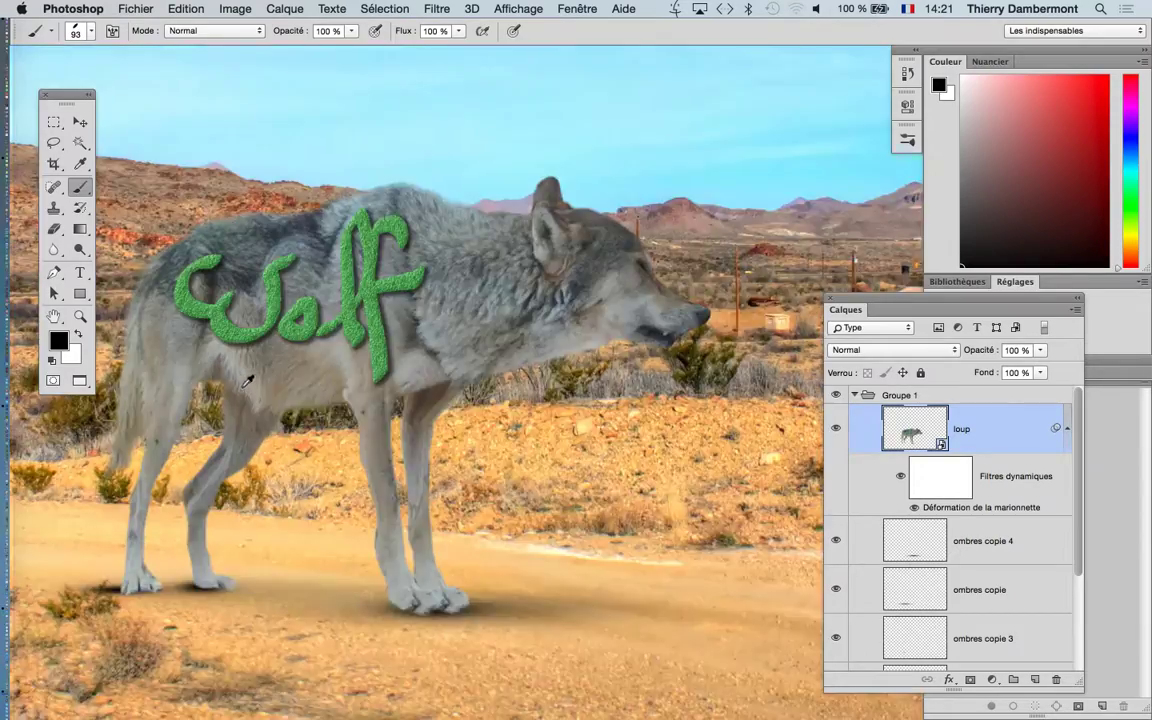
scroll(243, 382, "down", 2)
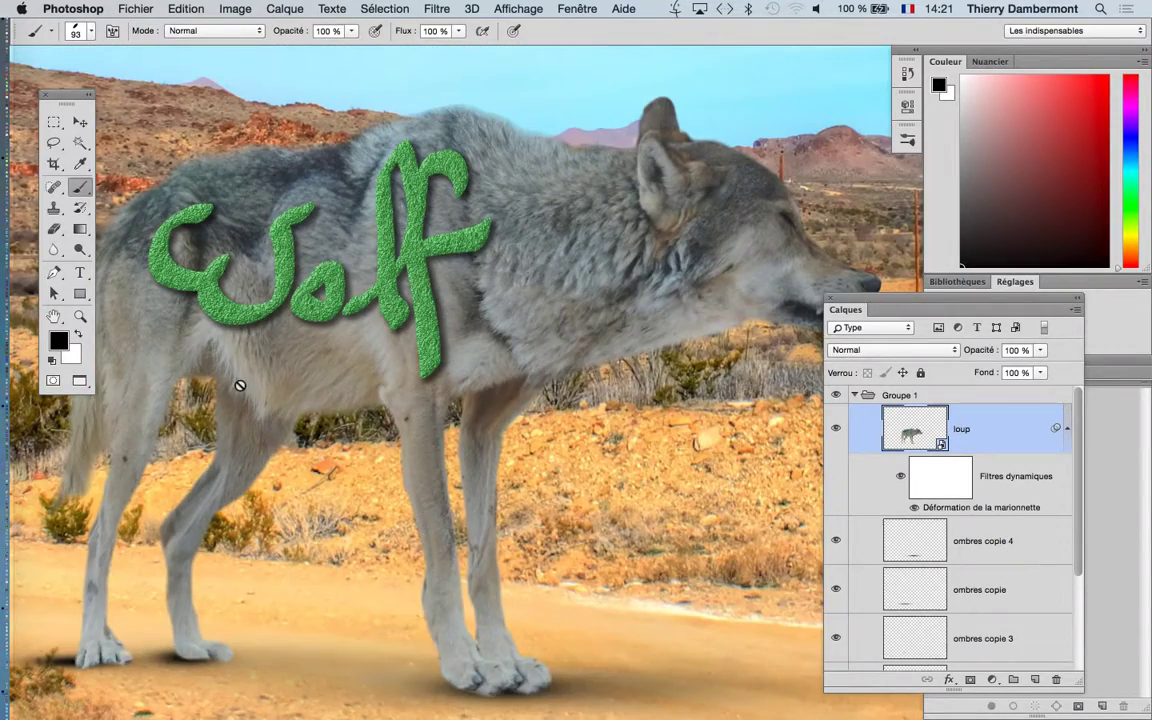
scroll(241, 383, "down", 3)
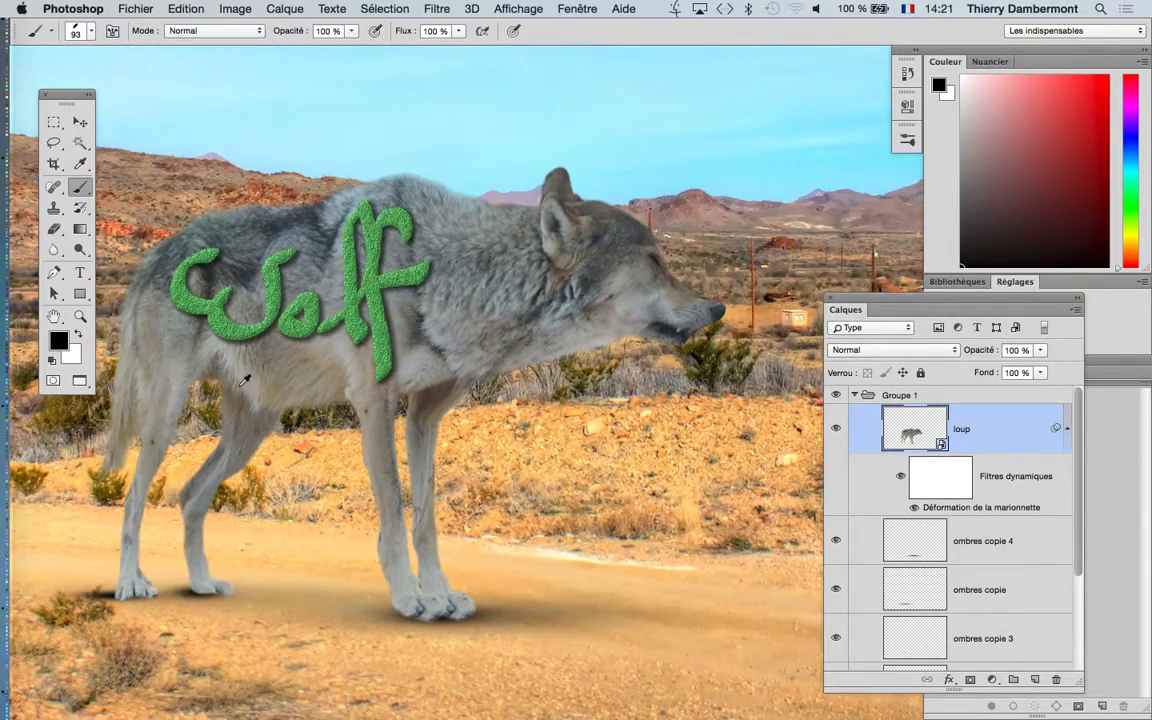
scroll(259, 384, "down", 4)
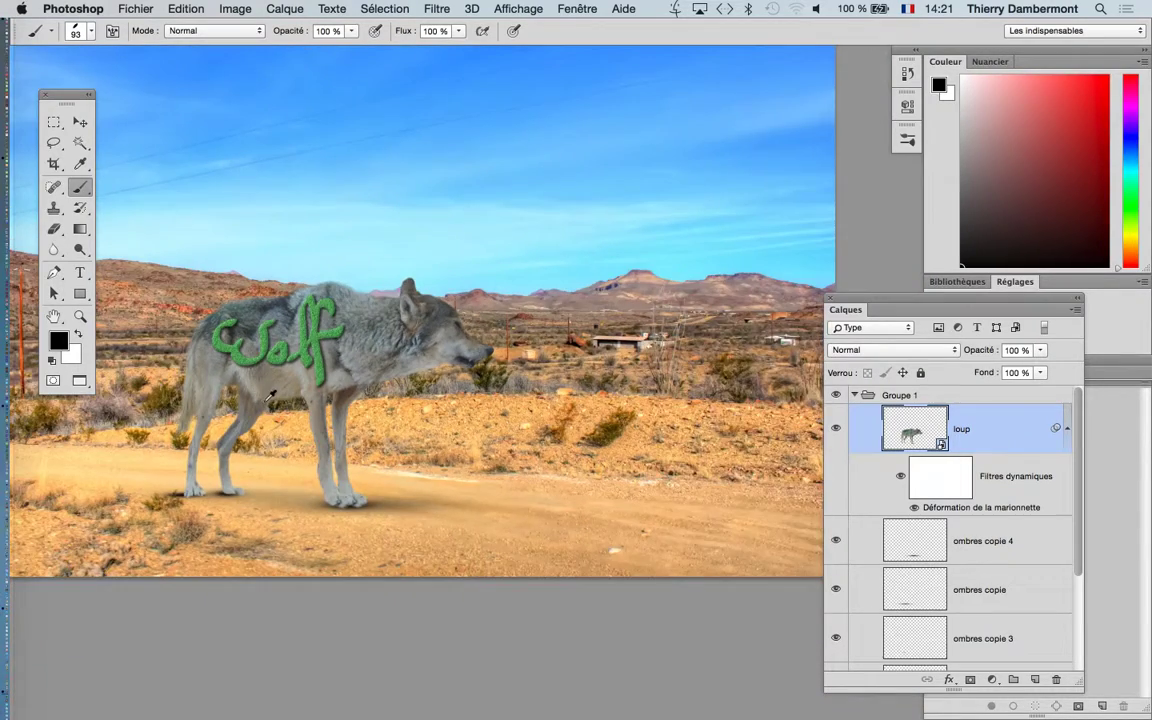